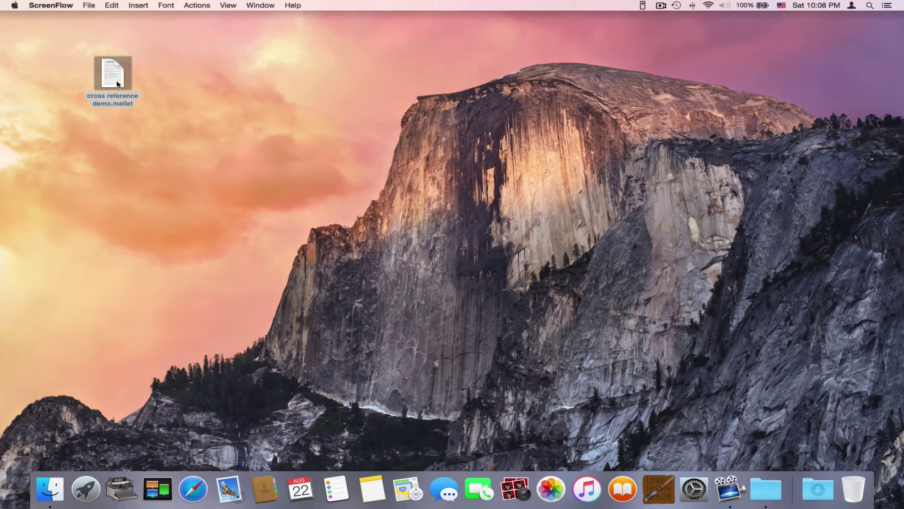
Open cross reference demo.mellel in Mellel and hide the document outline.
drag(118, 84, 121, 489)
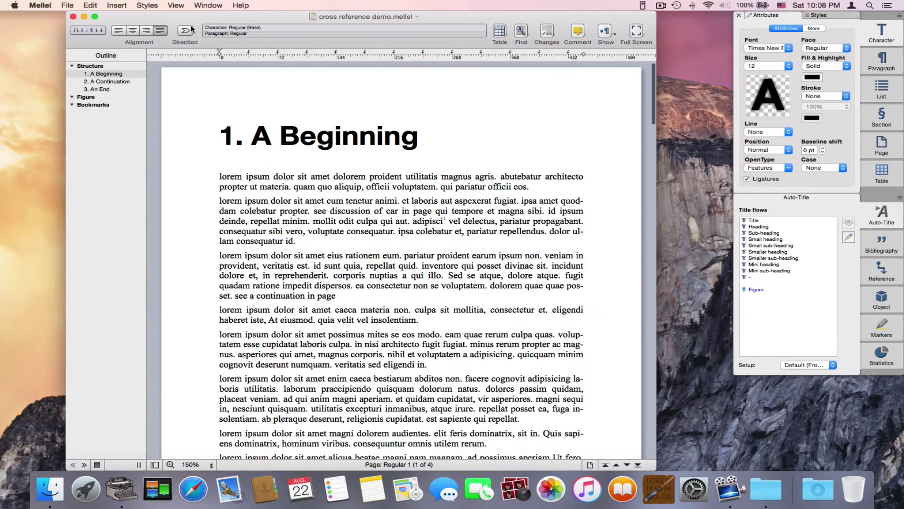
drag(192, 28, 177, 19)
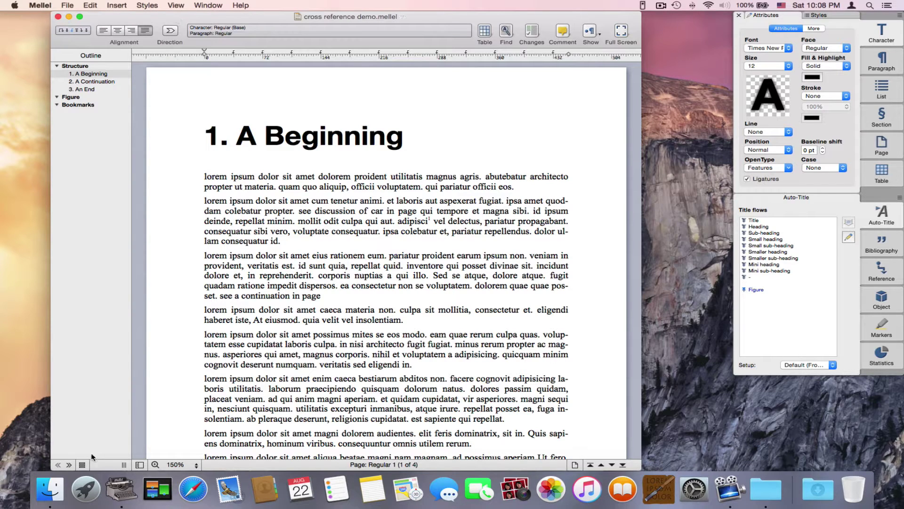
click(140, 464)
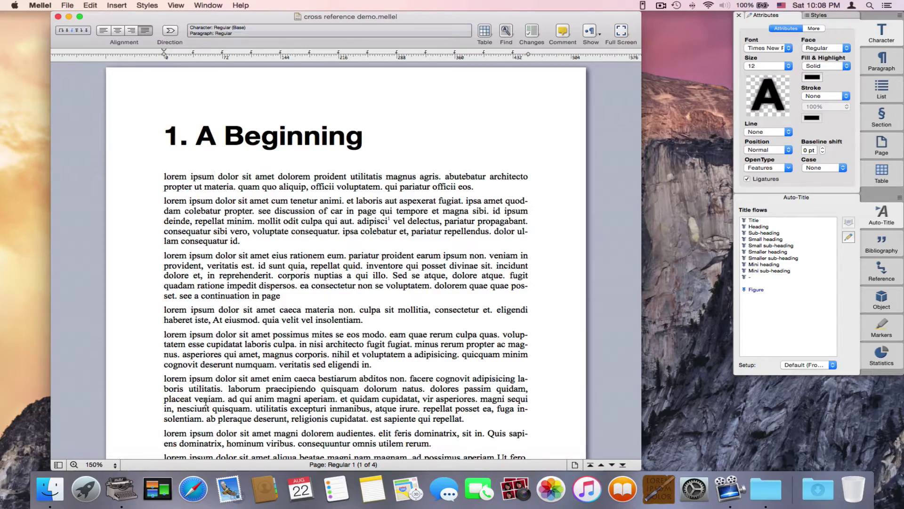
Insert a bookmark with the target ID "car" at the start of the last paragraph on page 4.
scroll(205, 401, down, 20)
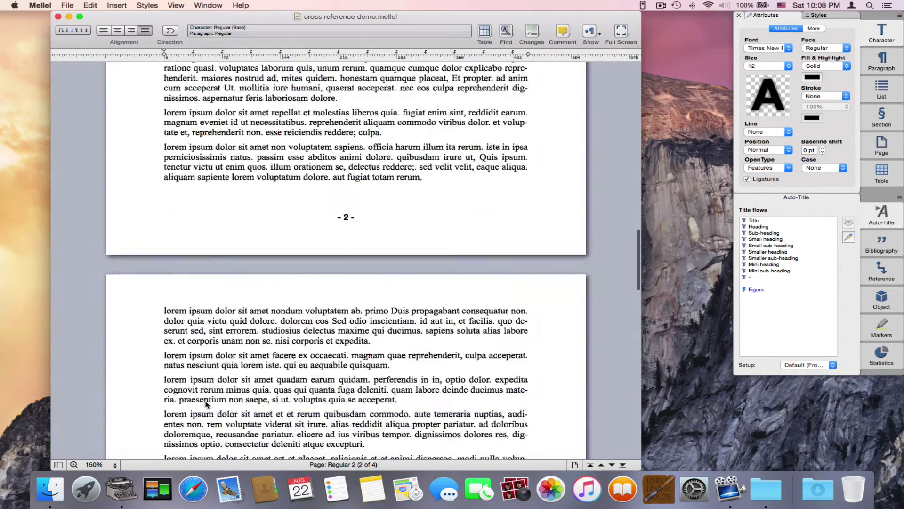
scroll(205, 404, down, 20)
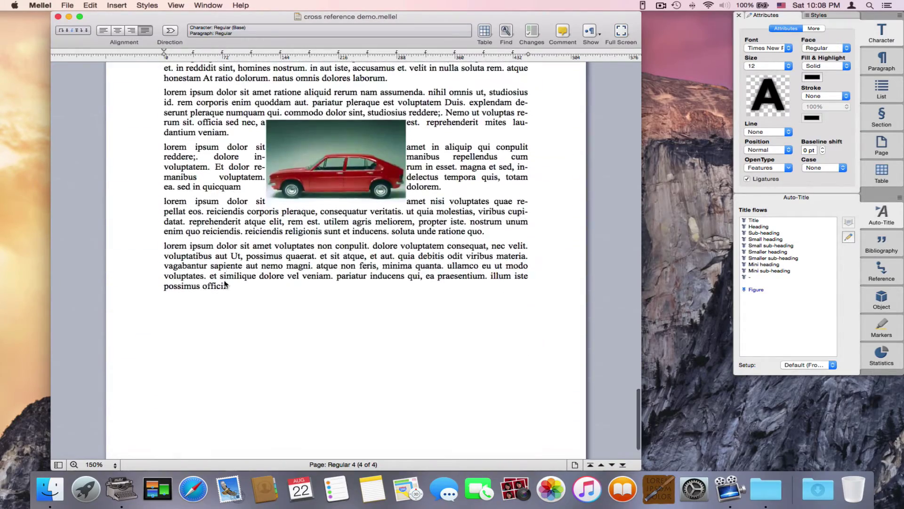
triple_click(224, 256)
click(224, 256)
click(162, 247)
click(114, 5)
mouse_move(150, 167)
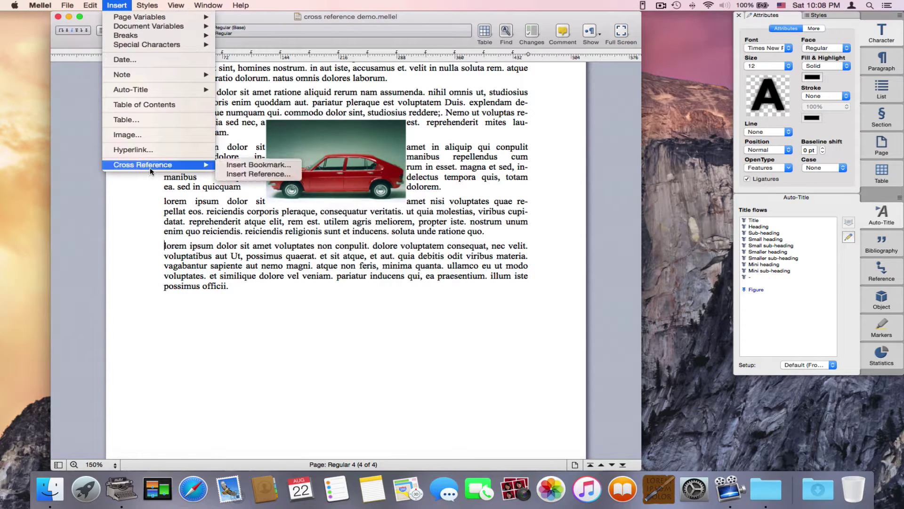
click(242, 165)
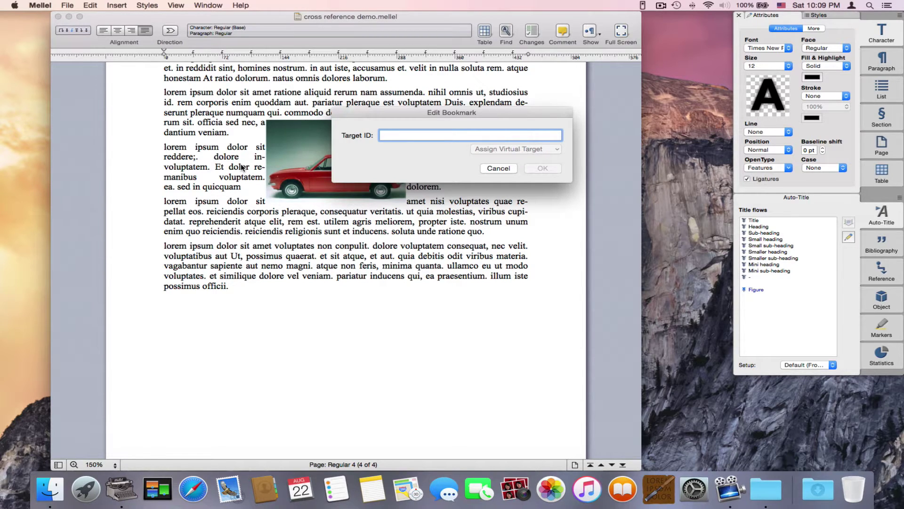
text(car)
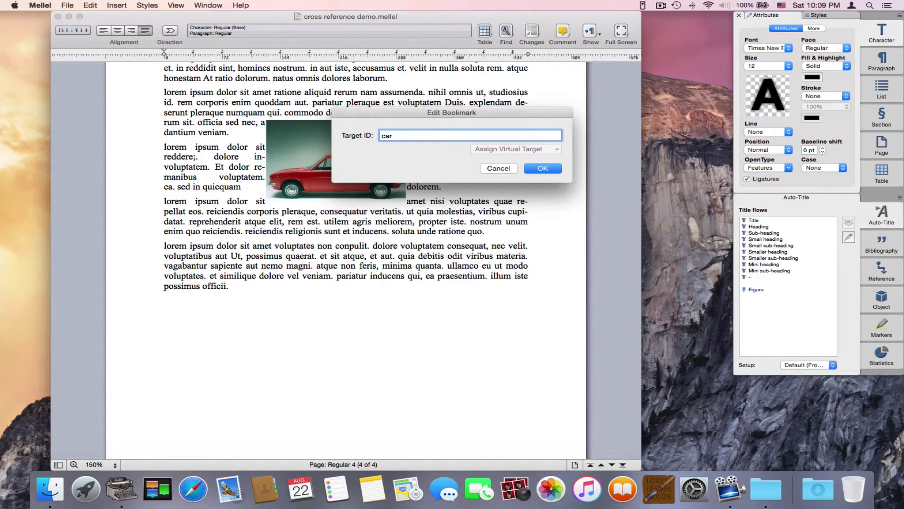
click(547, 170)
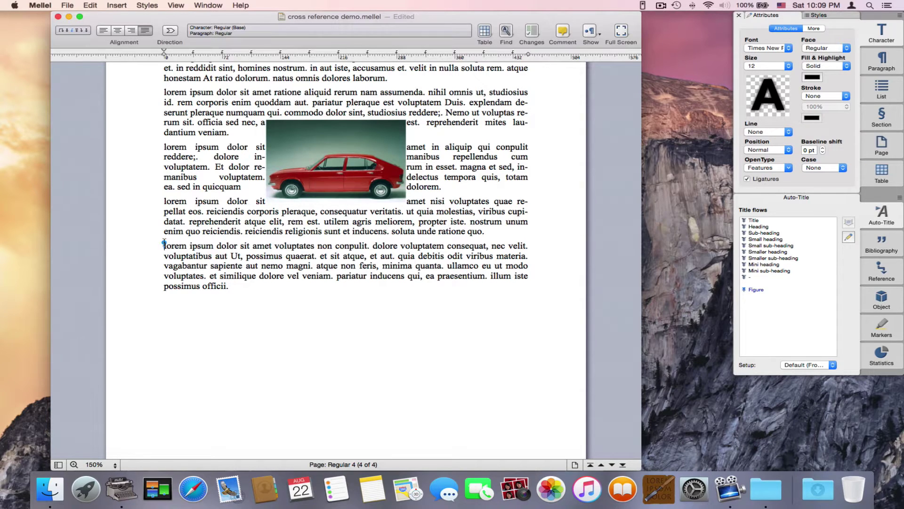
Change the target ID of the last paragraph's bookmark to "cars".
click(175, 245)
double_click(165, 244)
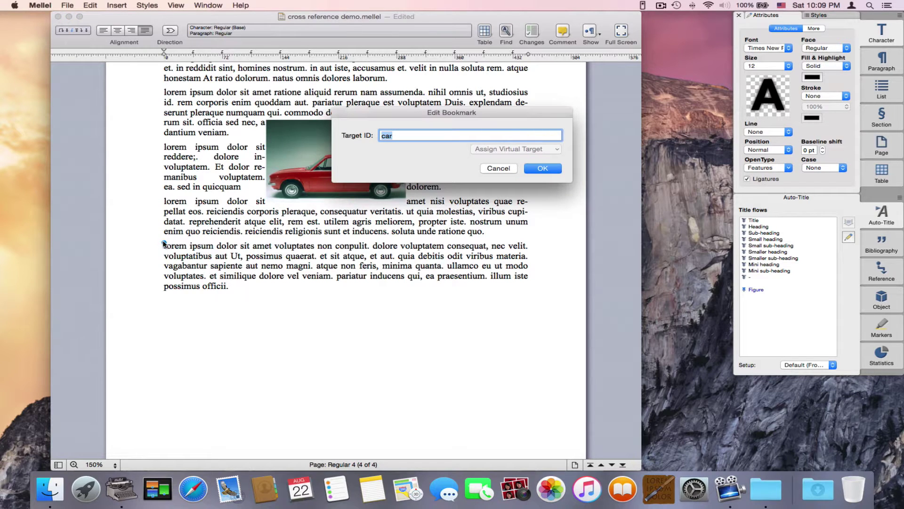
drag(384, 117, 320, 102)
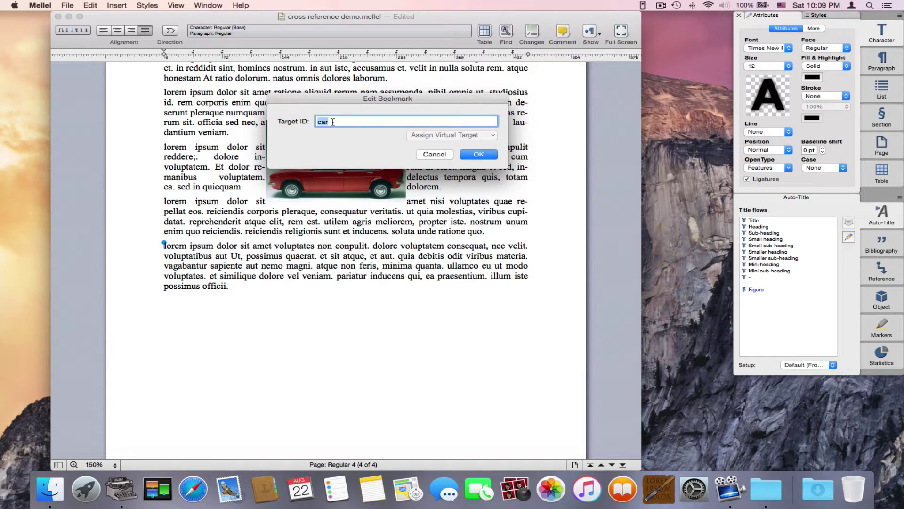
click(332, 121)
text(s)
click(478, 154)
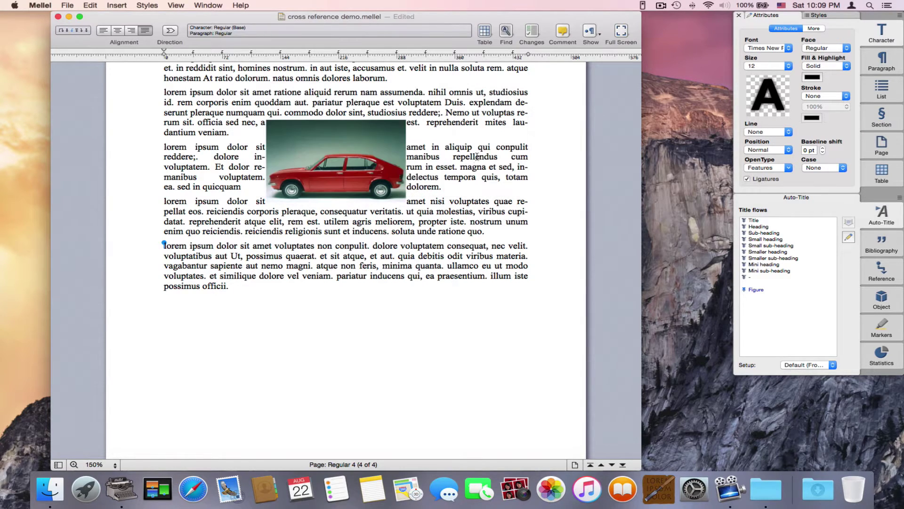
Replace the first word of the second paragraph under "A Beginning" with "See discussion of cars on page ".
scroll(474, 162, up, 5)
scroll(475, 161, up, 20)
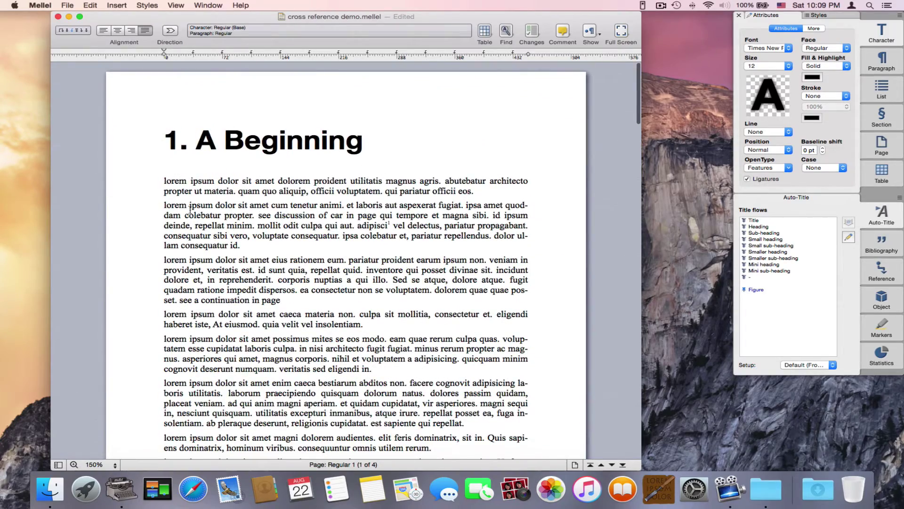
click(163, 206)
double_click(181, 207)
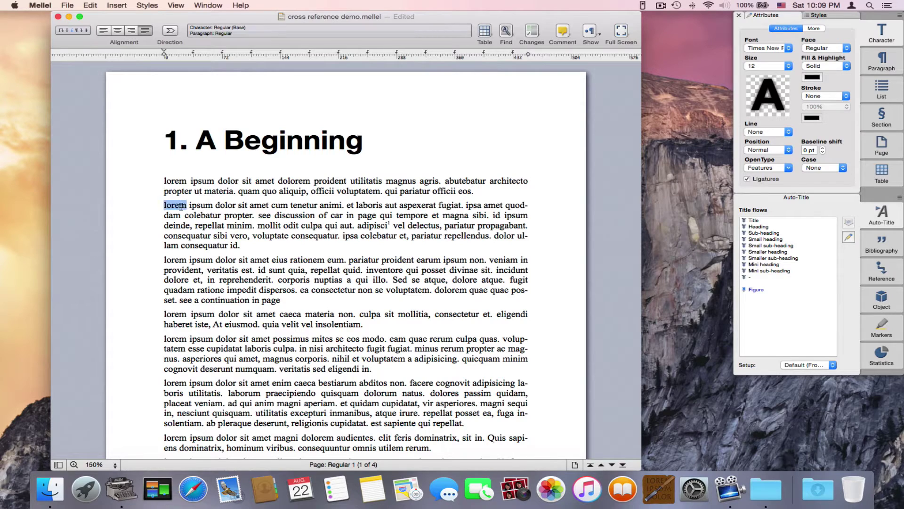
text(See dis)
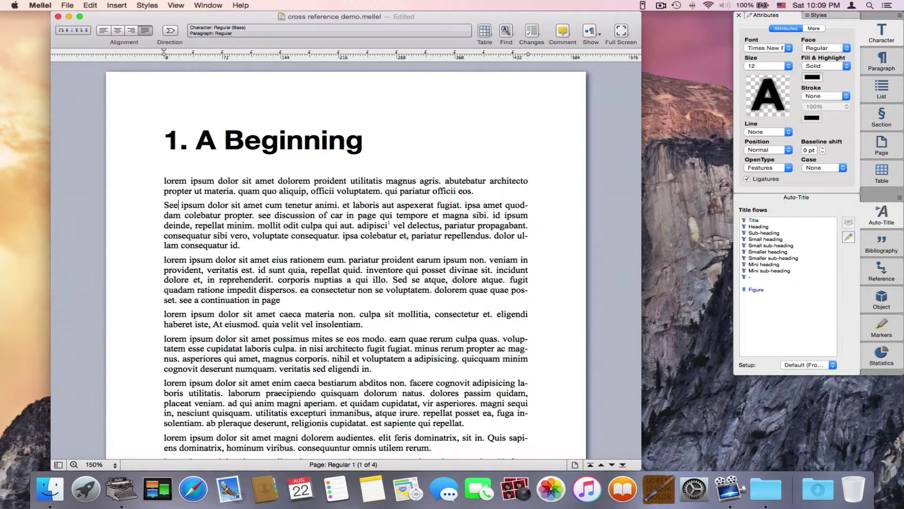
text(cussion of )
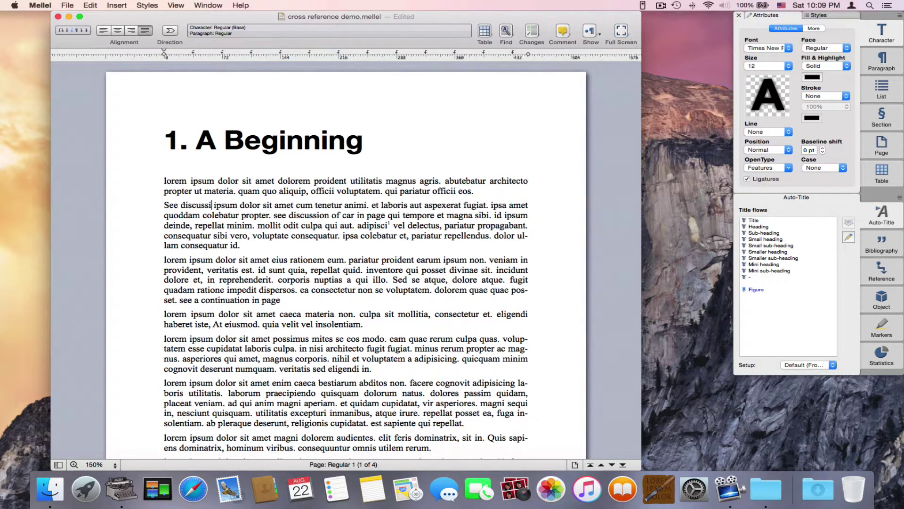
text(cars o)
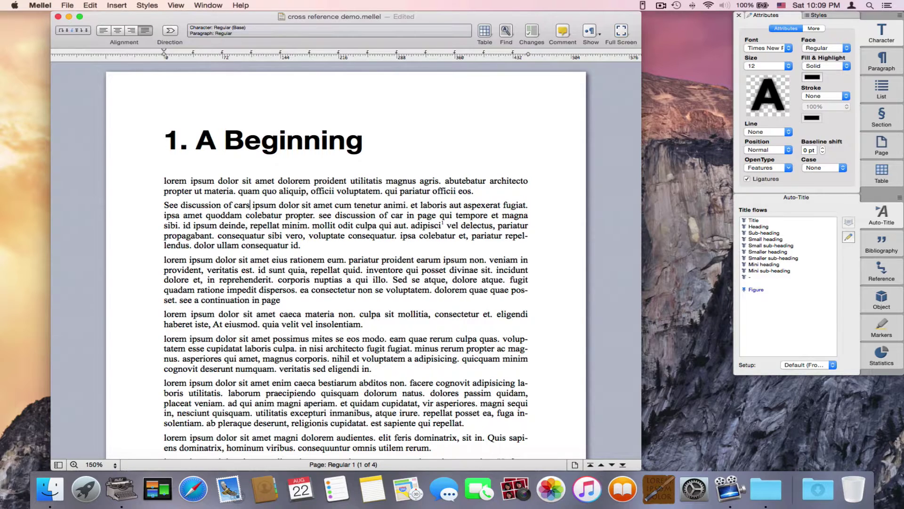
text(n page)
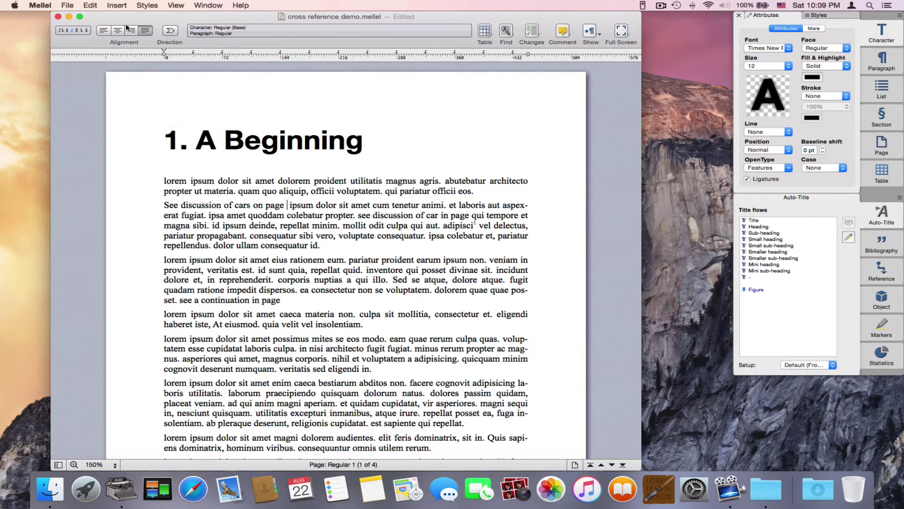
Insert a cross reference to the existing target "cars" after "on page", using the Page # element.
click(117, 7)
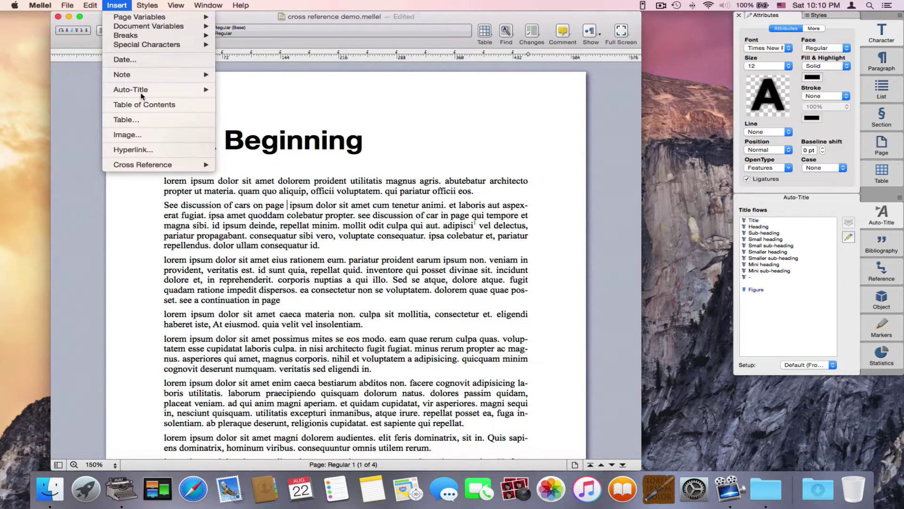
mouse_move(150, 168)
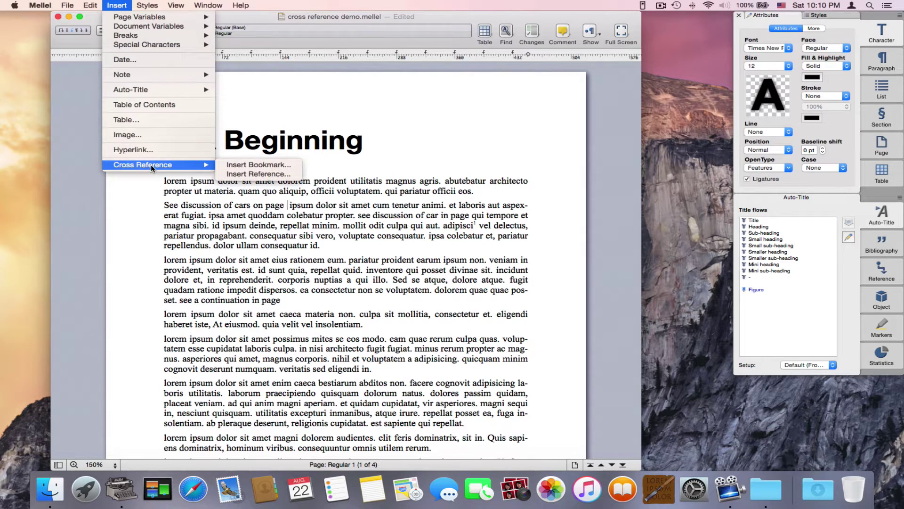
click(254, 174)
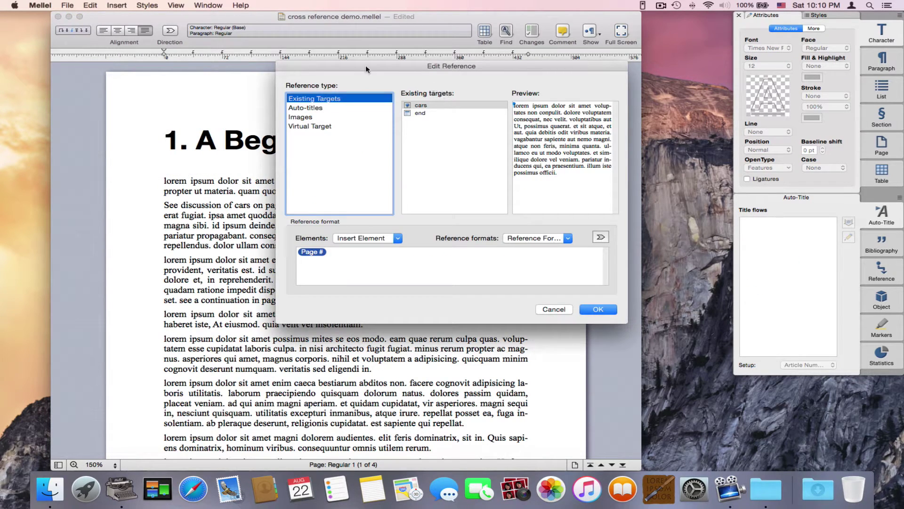
drag(413, 66, 325, 57)
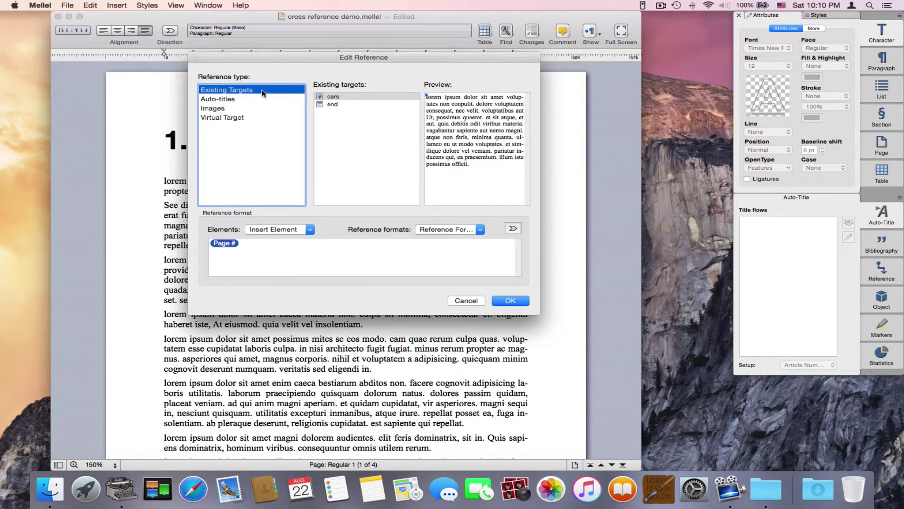
click(334, 98)
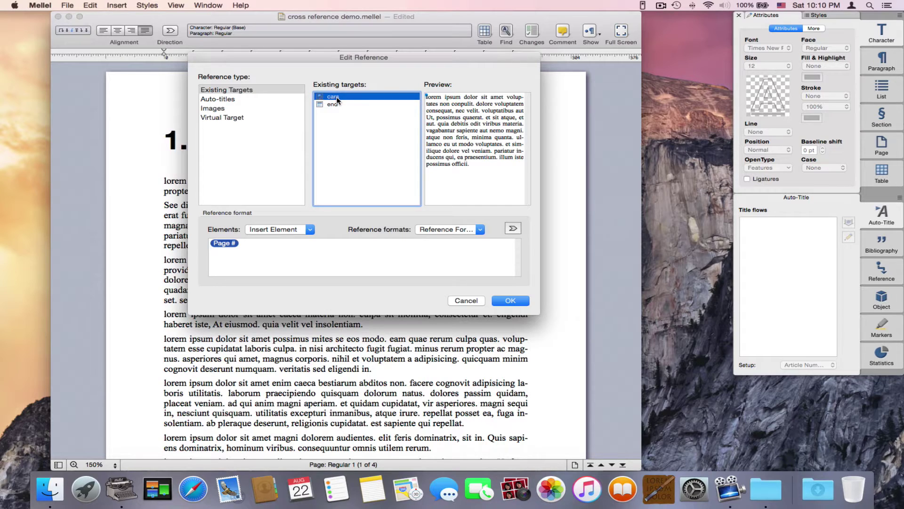
click(509, 301)
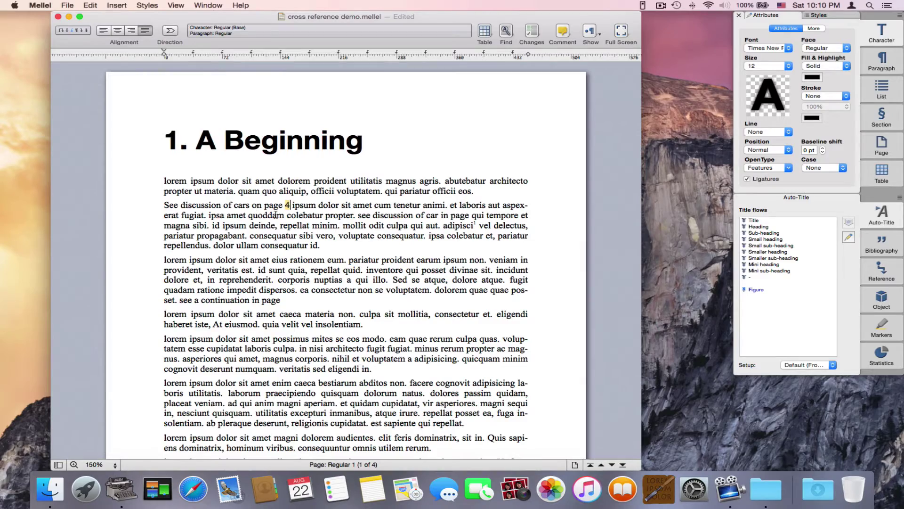
Add blank lines after the paragraph beside and below the car image to push the bookmarked paragraph onto page 5.
scroll(306, 227, down, 20)
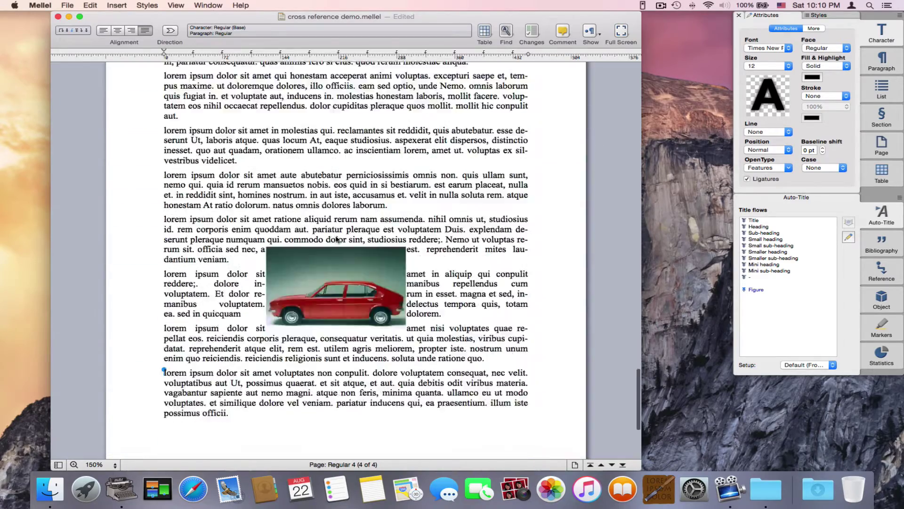
scroll(337, 239, down, 5)
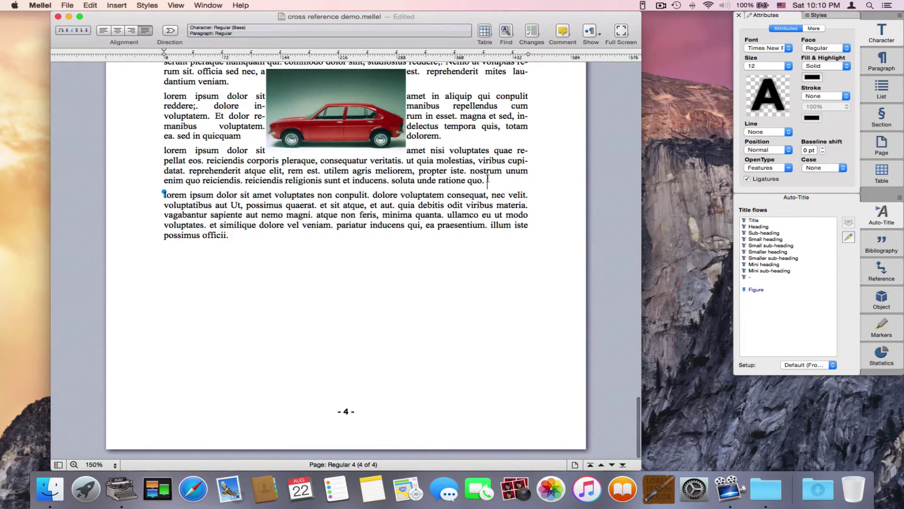
key(Return)
key(Return)
key(Return)
key(Return)
key(Return)
key(Return)
key(Return)
key(Return)
key(Return)
key(Return)
key(Return)
key(Return)
key(Return)
key(Return)
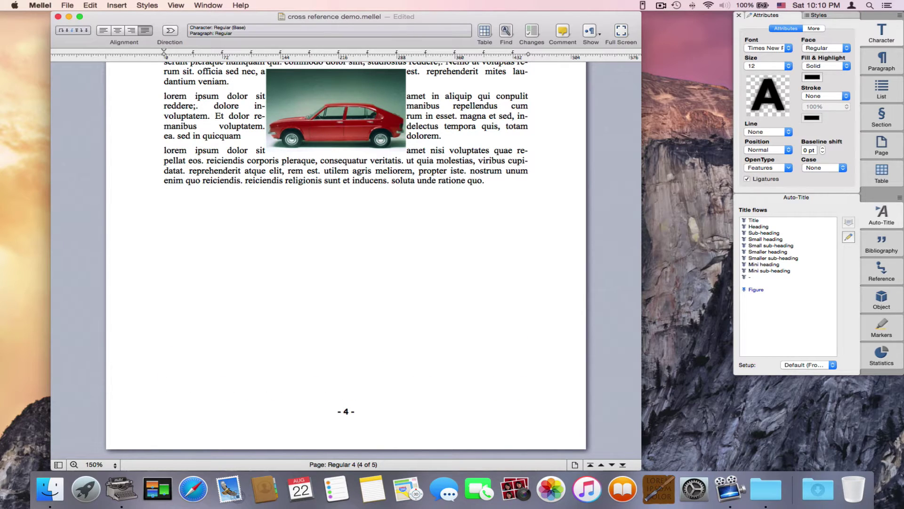
Compare the bookmarked paragraph's page with the page number in the cars cross reference on page 1.
scroll(346, 259, down, 5)
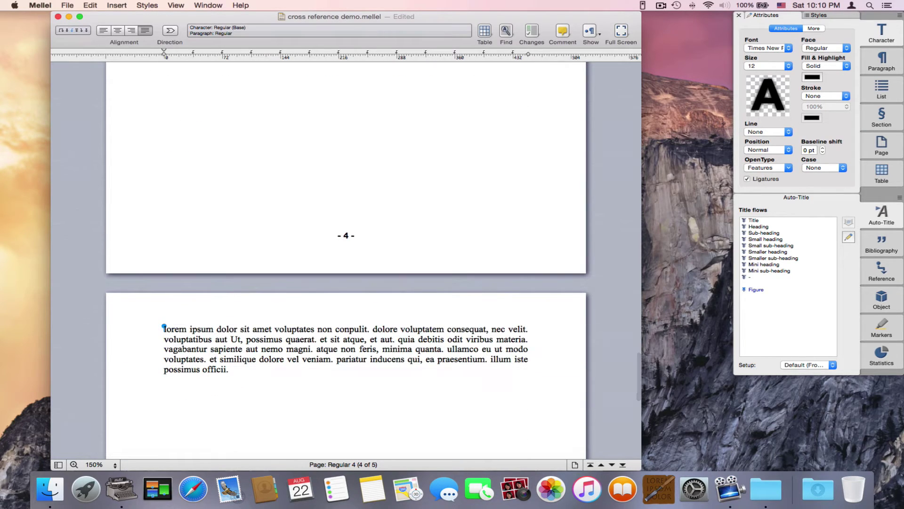
scroll(346, 259, down, 5)
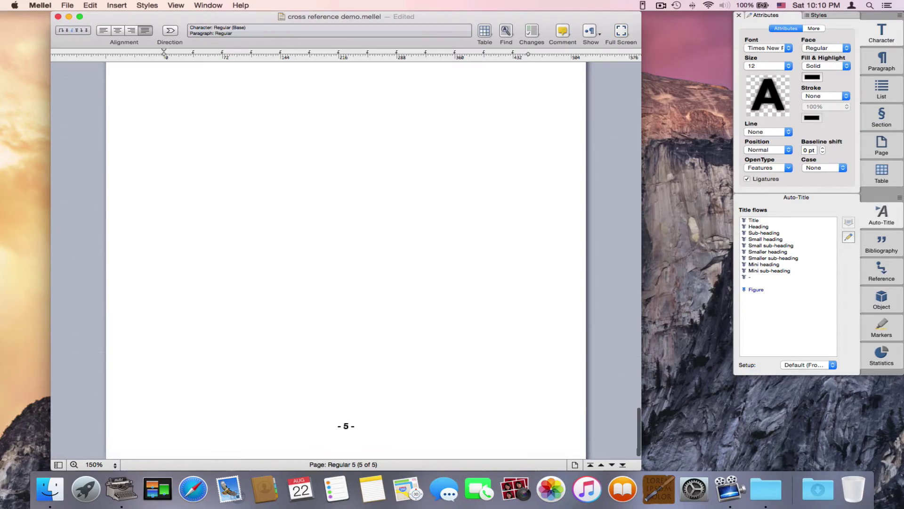
scroll(346, 259, up, 10)
scroll(243, 197, up, 20)
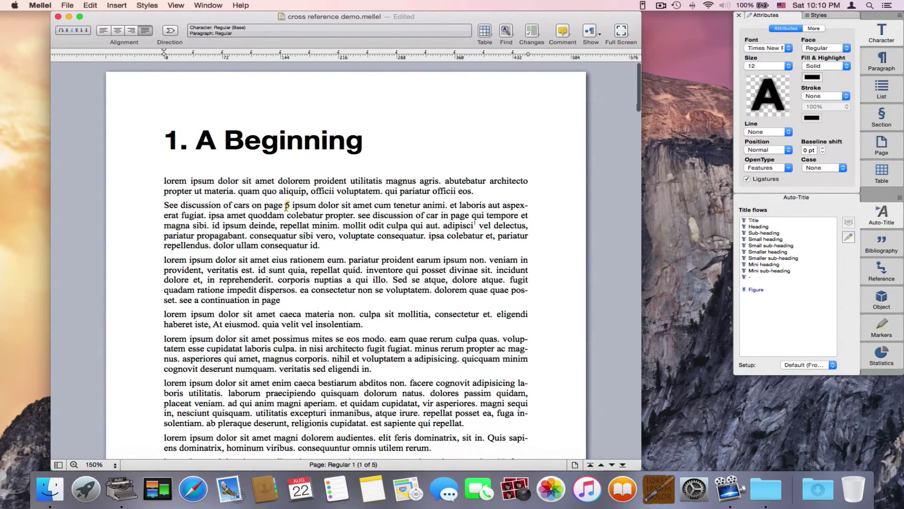
Delete the blank lines above the bookmarked paragraph to bring it back to page 4.
scroll(303, 245, down, 4)
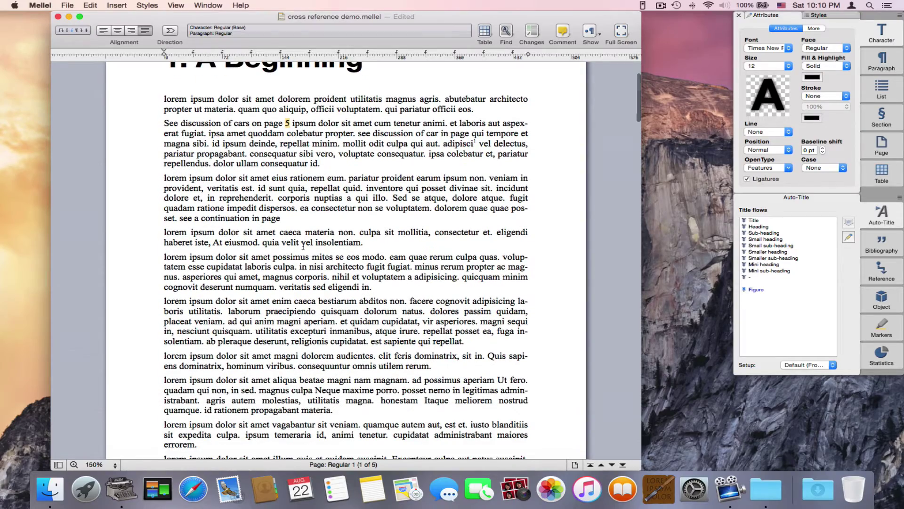
scroll(303, 245, down, 20)
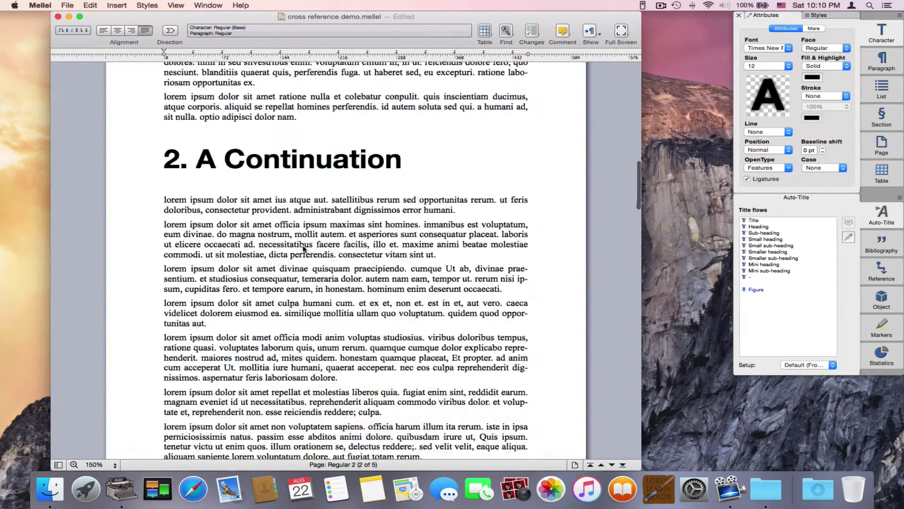
scroll(303, 249, down, 20)
scroll(303, 249, up, 20)
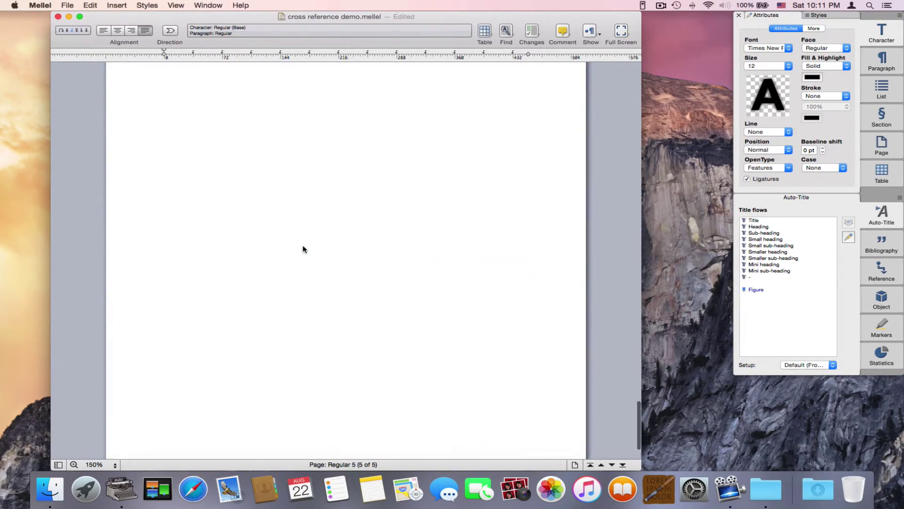
key(BackSpace)
key(BackSpace)
key(BackSpace)
key(BackSpace)
key(BackSpace)
key(BackSpace)
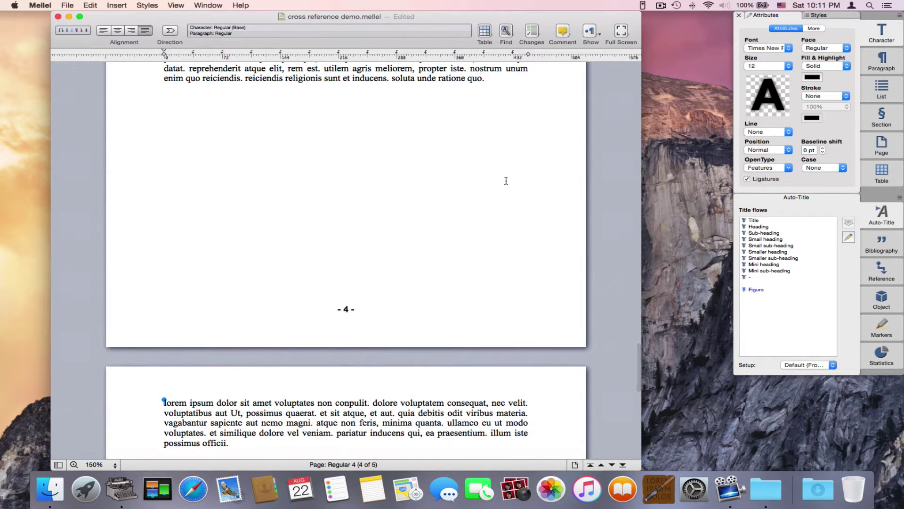
scroll(506, 181, up, 5)
key(BackSpace)
key(BackSpace)
key(BackSpace)
key(BackSpace)
key(BackSpace)
key(BackSpace)
key(BackSpace)
key(BackSpace)
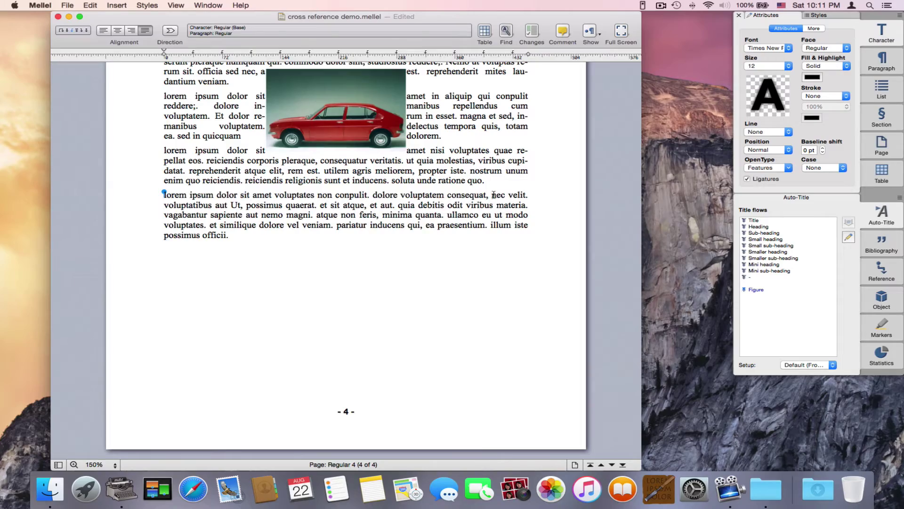
Assign the cross reference target ID "endings" to the title "An End" on page 3.
scroll(493, 195, up, 10)
scroll(462, 204, up, 15)
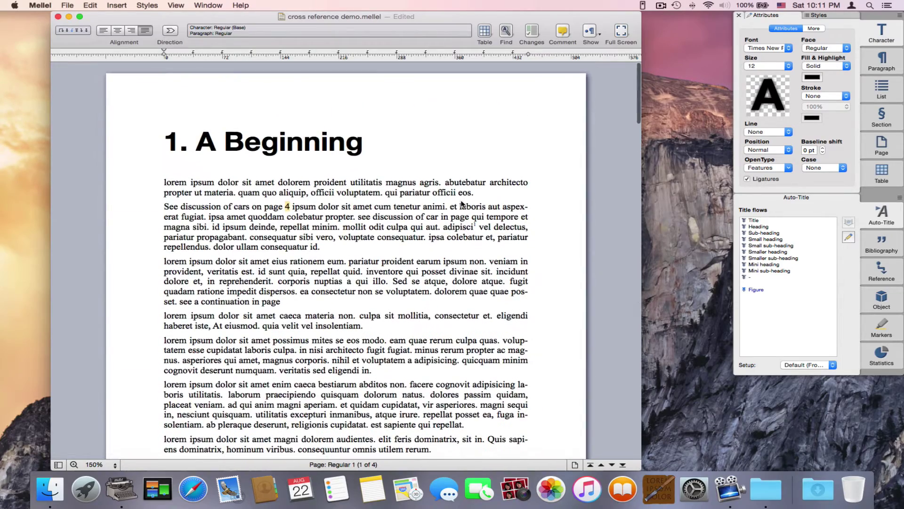
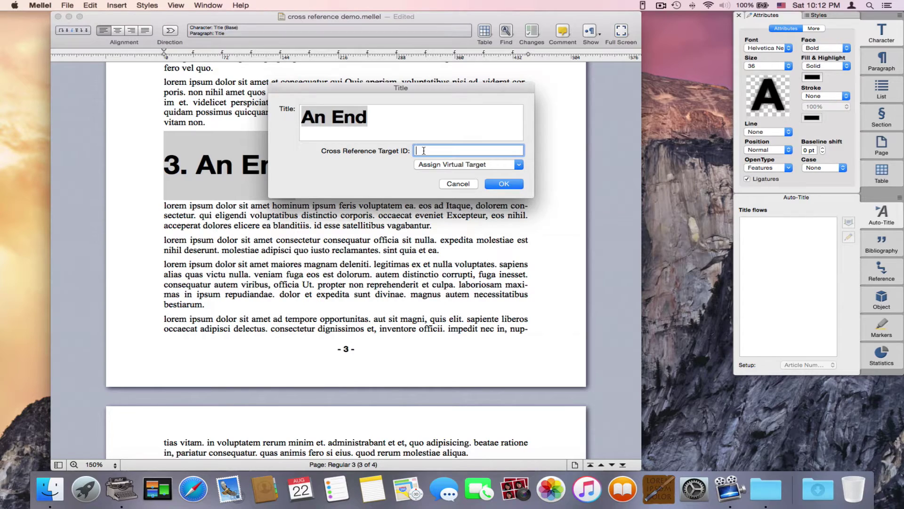
text(endings)
click(510, 184)
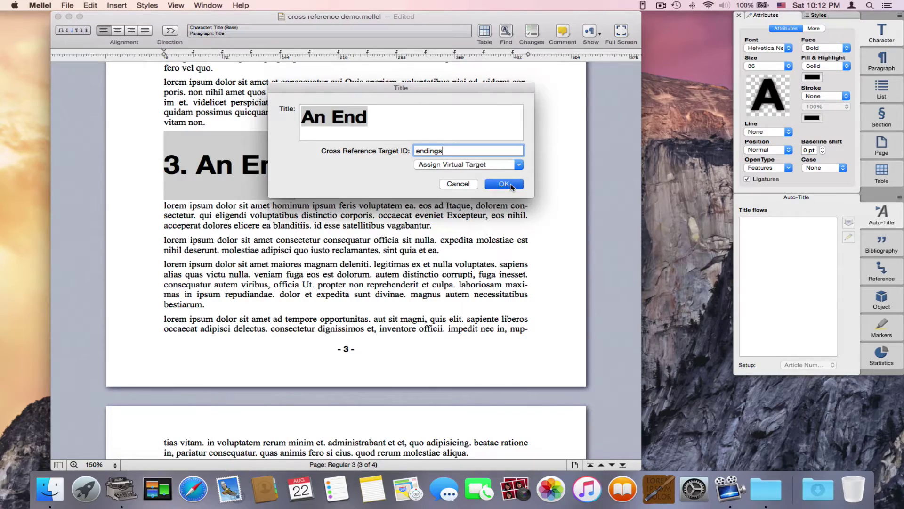
click(511, 184)
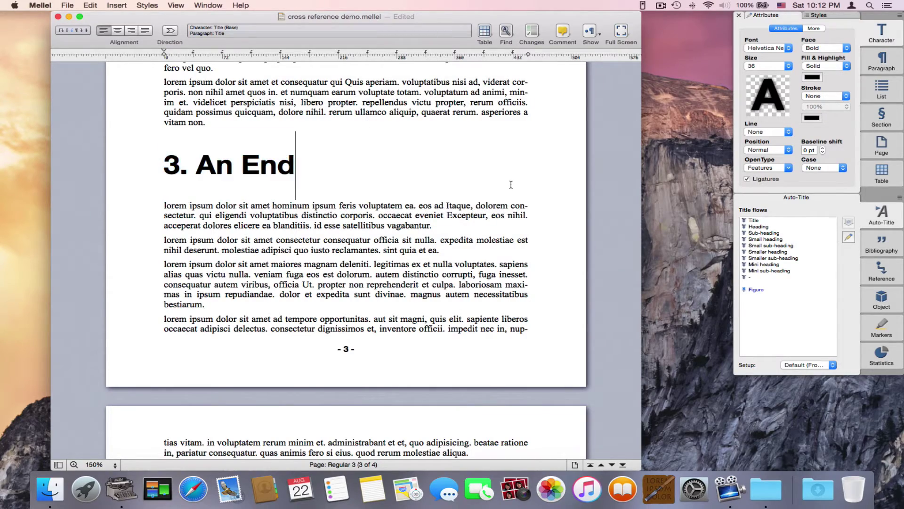
Add the text "see about endings in page" at the end of the second paragraph on page 1, before its period.
scroll(402, 197, up, 20)
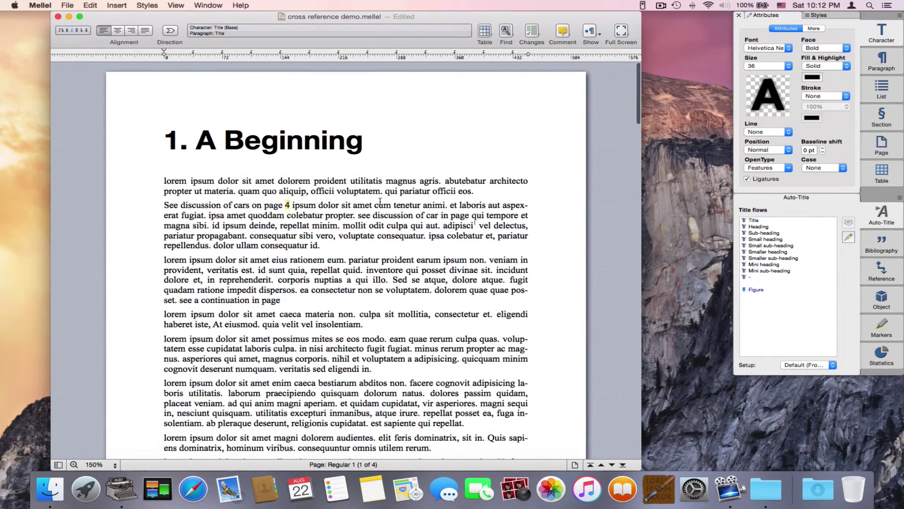
click(319, 245)
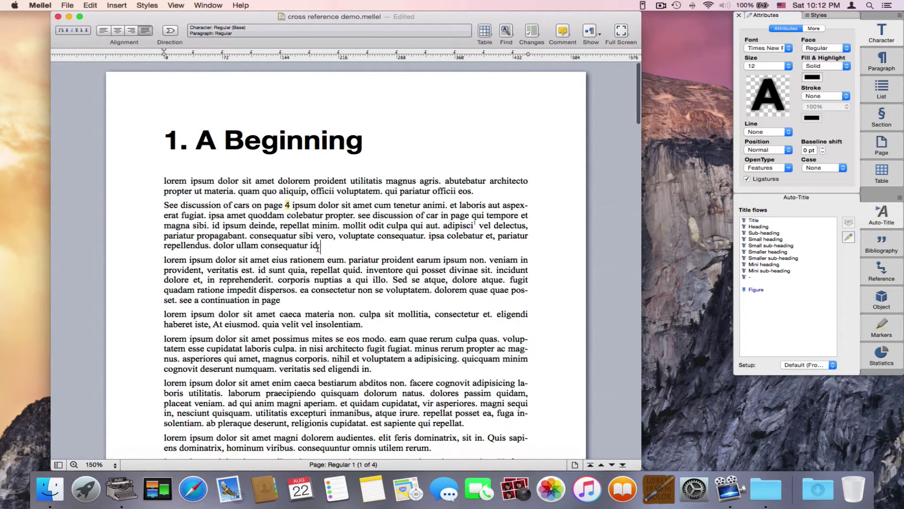
text(see)
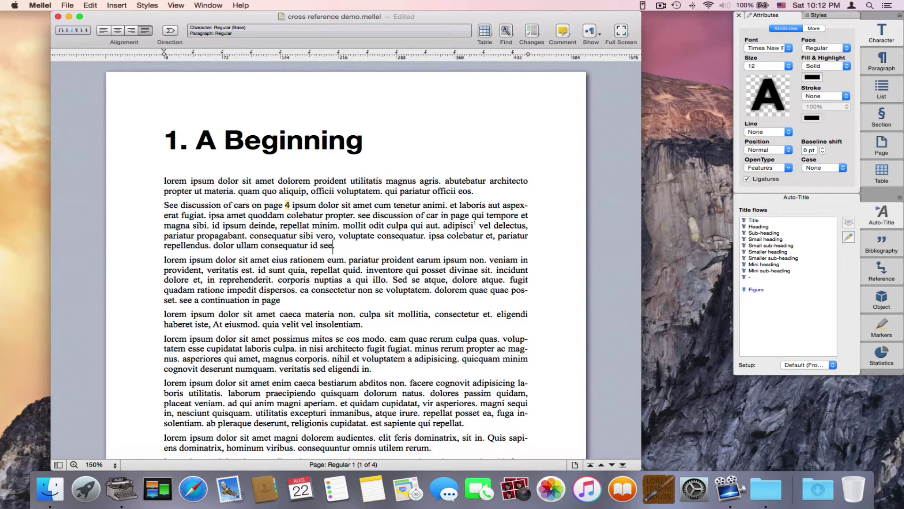
text( about endings in page .)
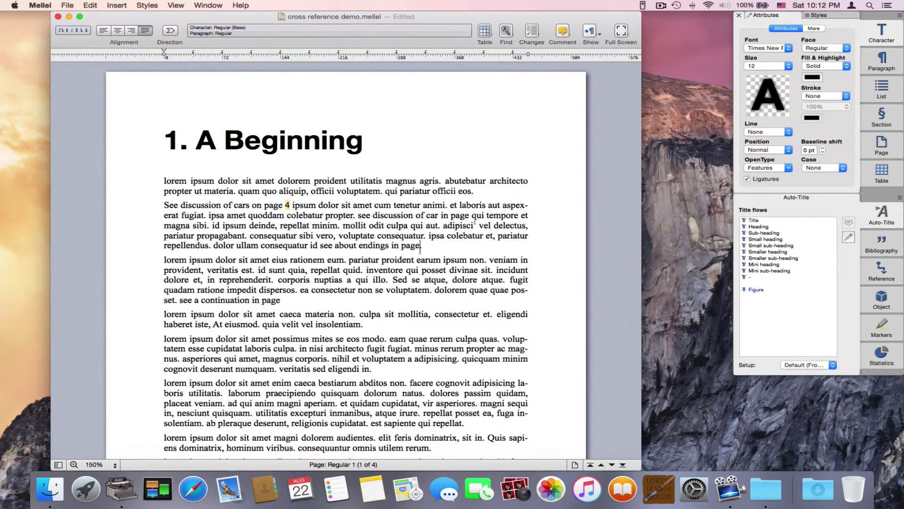
Insert a cross reference to the existing target "endings" after "see about endings in page", using the Page # element.
click(116, 6)
mouse_move(141, 164)
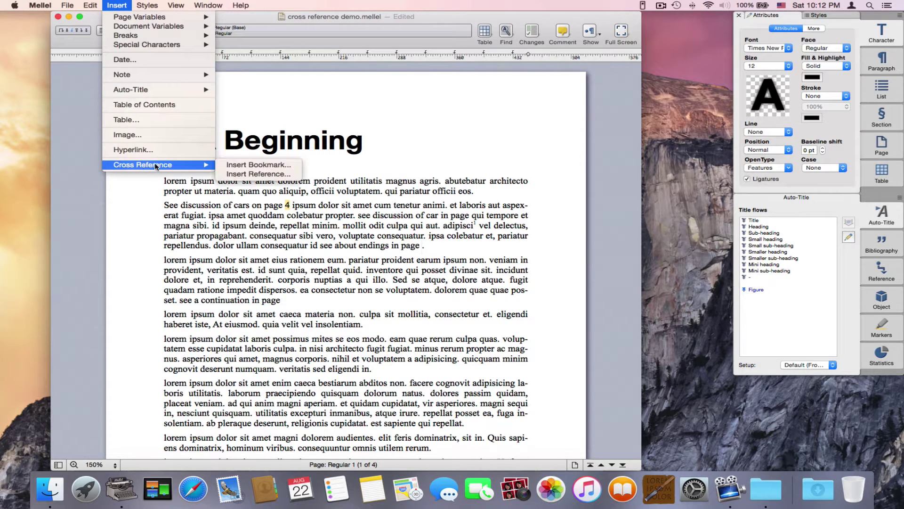
click(254, 174)
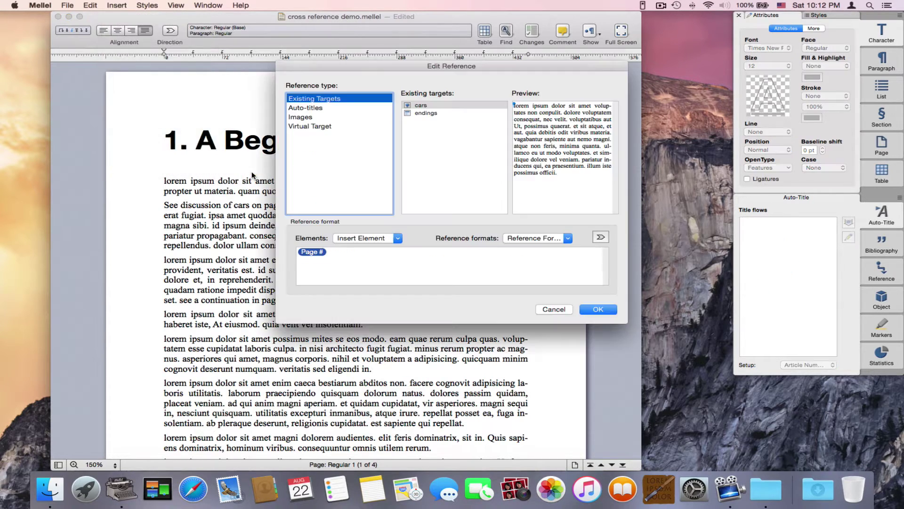
drag(446, 65, 393, 53)
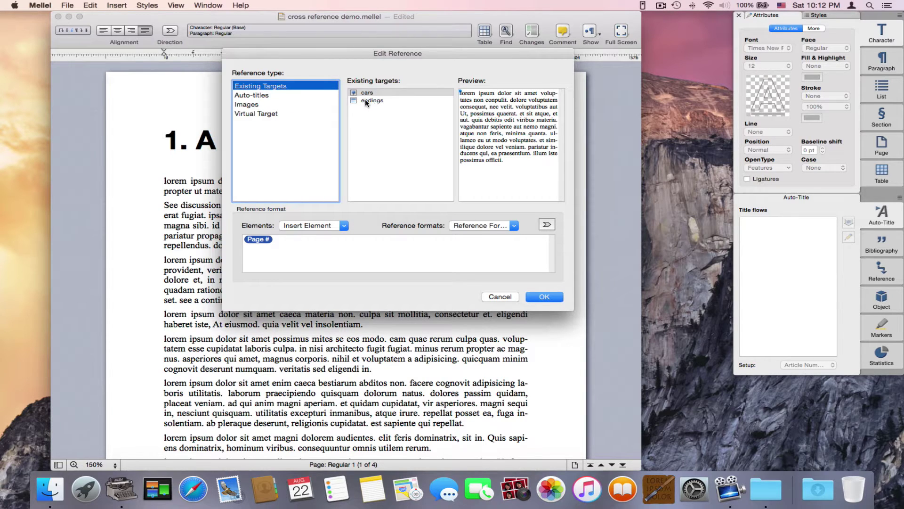
click(366, 102)
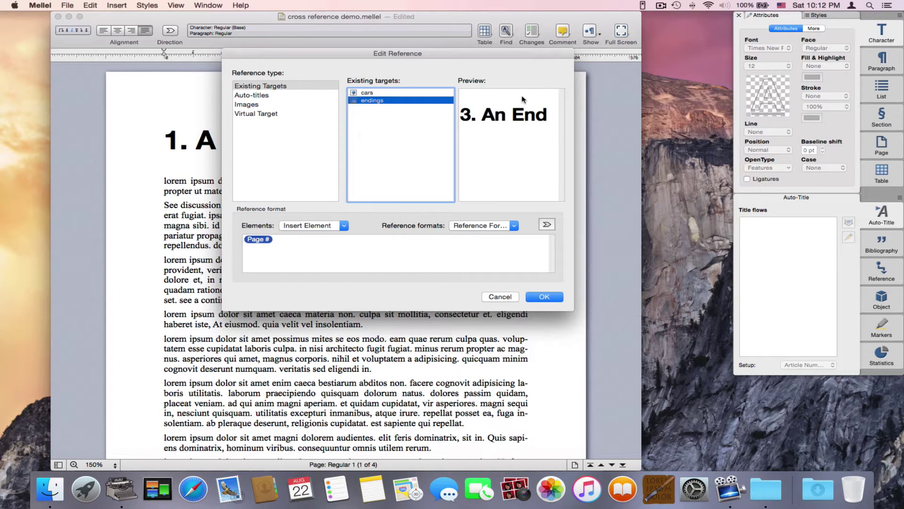
click(544, 296)
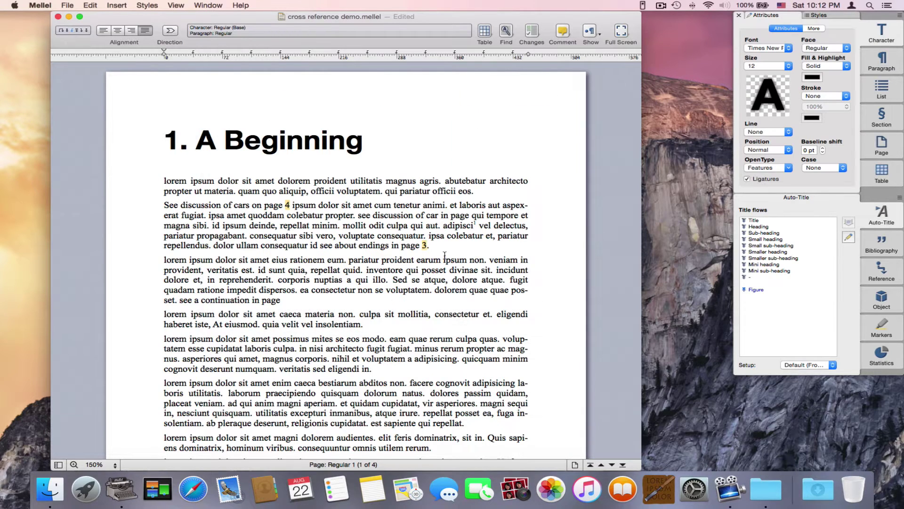
Compare the page of the "An End" title with the page number in the endings cross reference on page 1.
scroll(428, 246, down, 20)
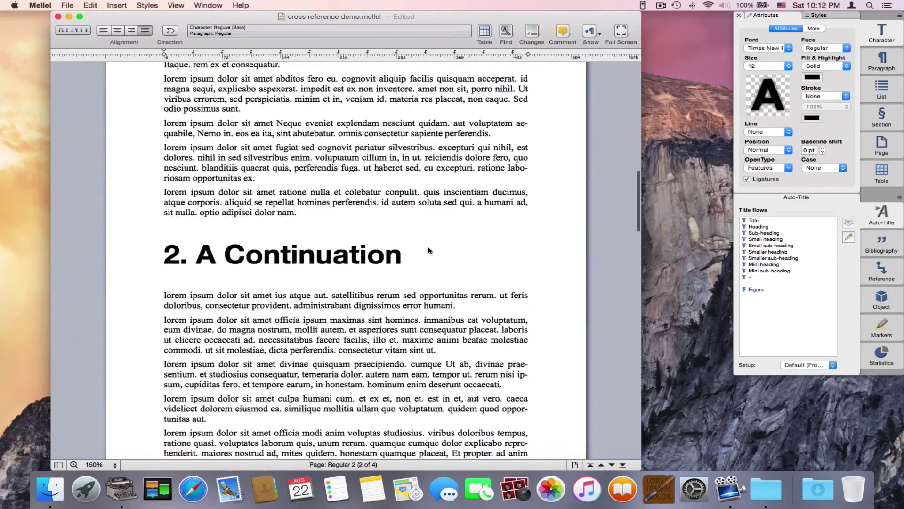
scroll(428, 250, down, 10)
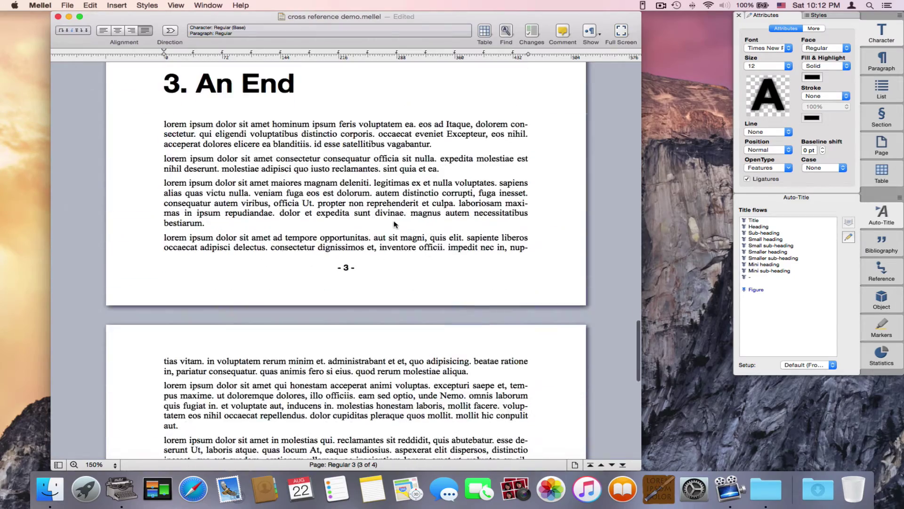
scroll(429, 250, up, 1)
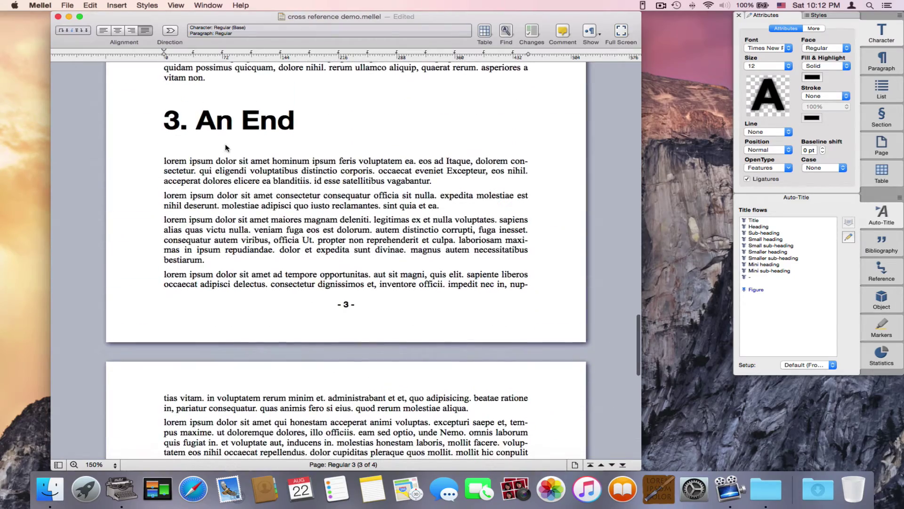
scroll(289, 223, up, 20)
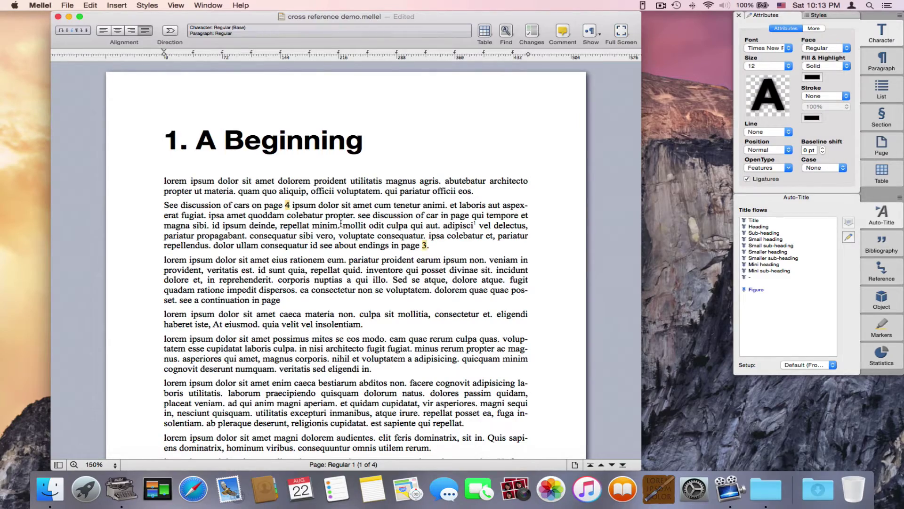
Assign the cross reference target ID "alfasud" to the red car image on page 4.
scroll(436, 247, down, 20)
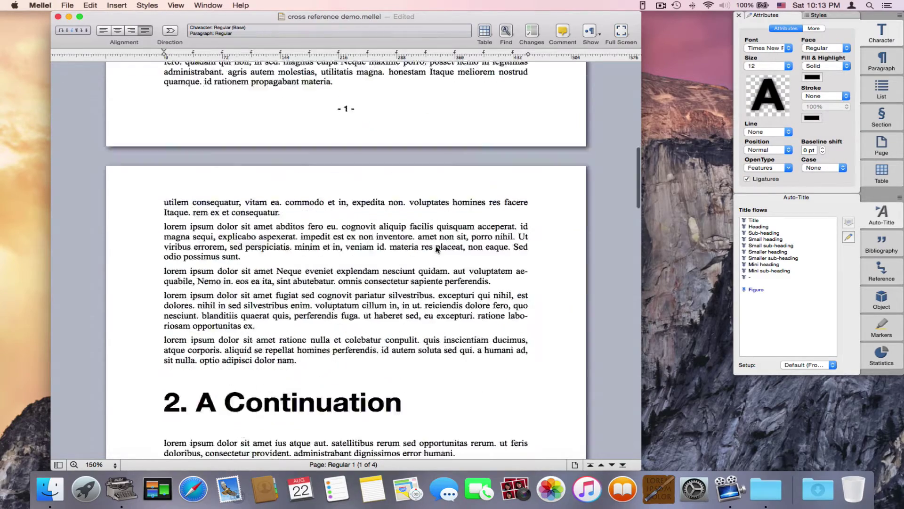
scroll(436, 249, up, 3)
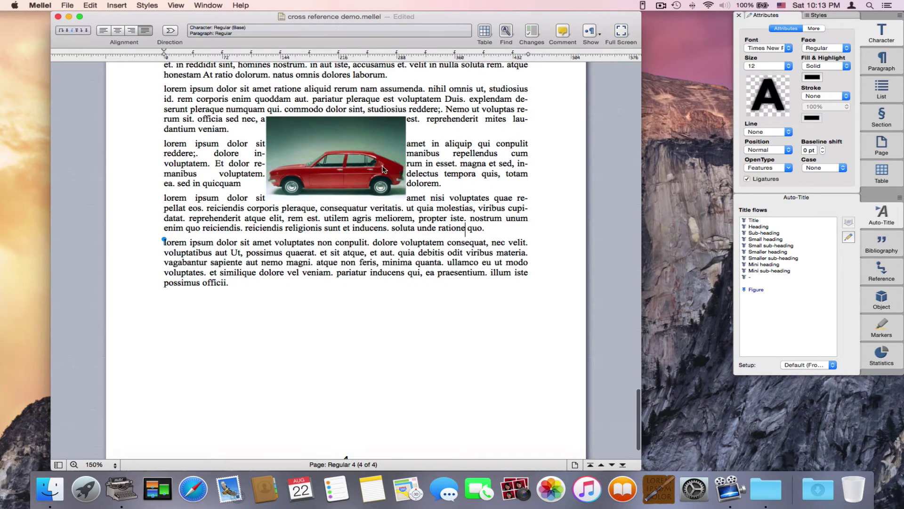
double_click(368, 161)
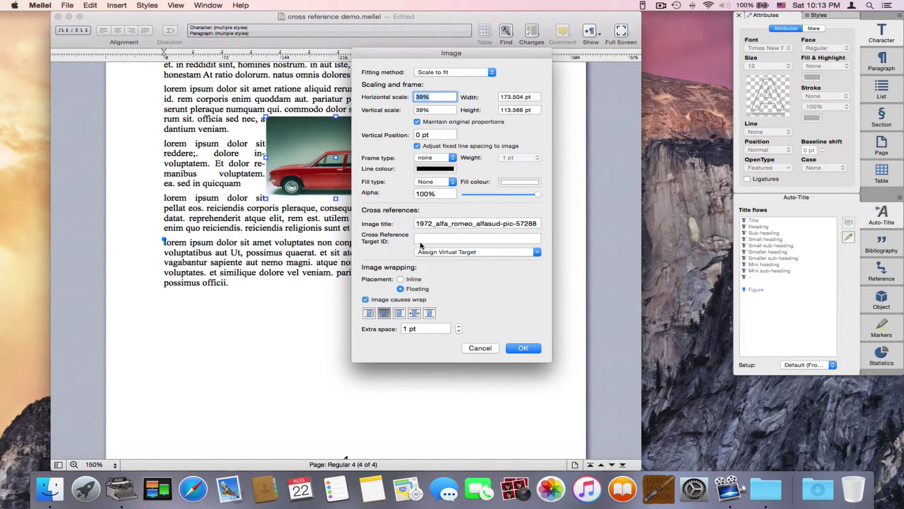
click(427, 239)
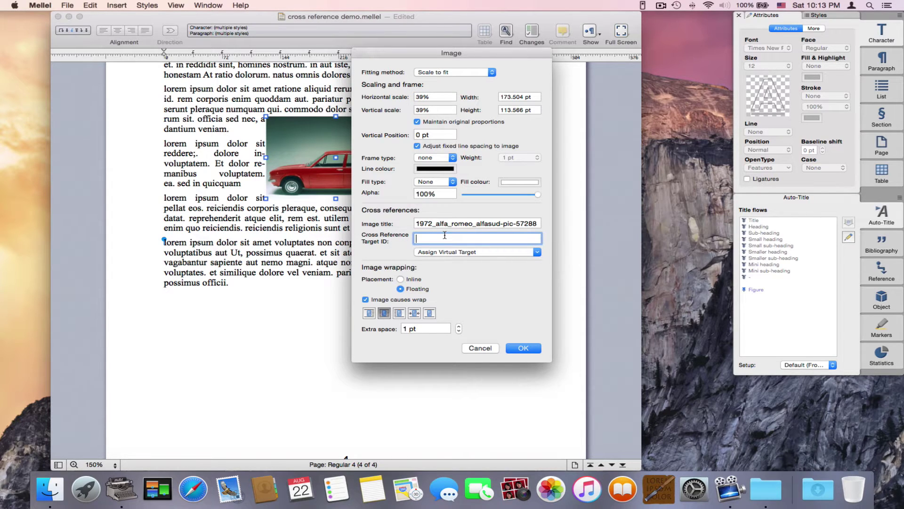
text(alfasud)
click(529, 349)
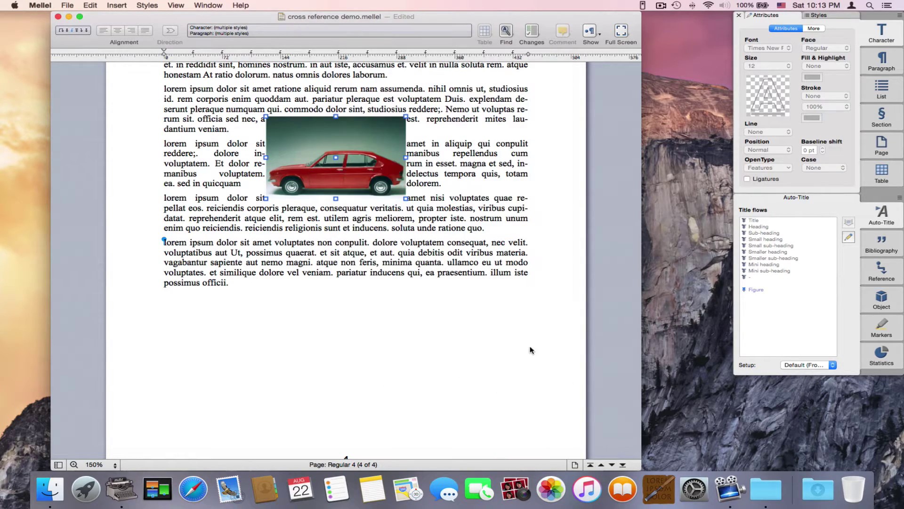
Add the text "see picture of Alfasud in page" at the end of the first paragraph on page 1, before its period.
scroll(452, 267, up, 20)
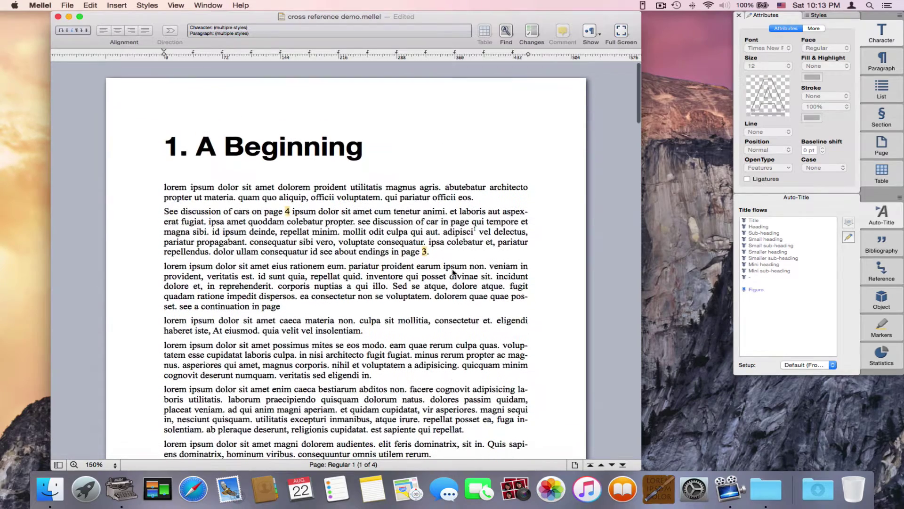
click(471, 192)
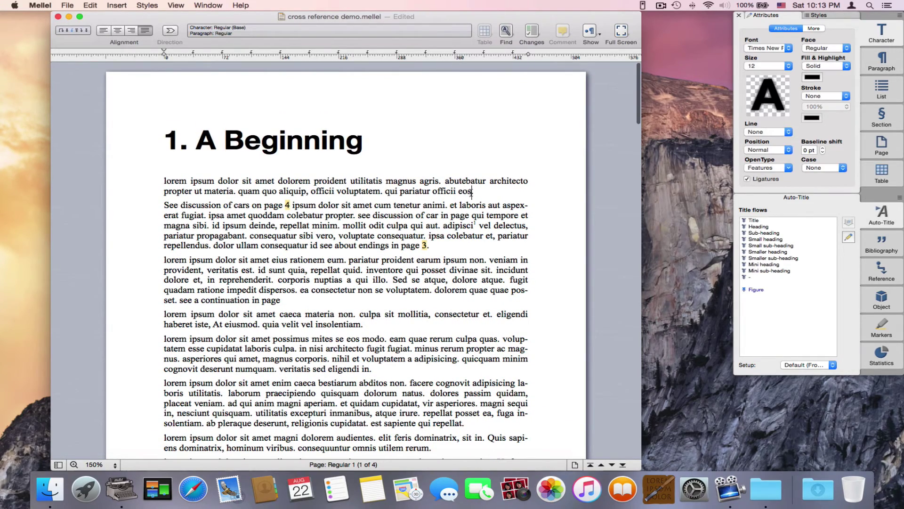
text(see pic)
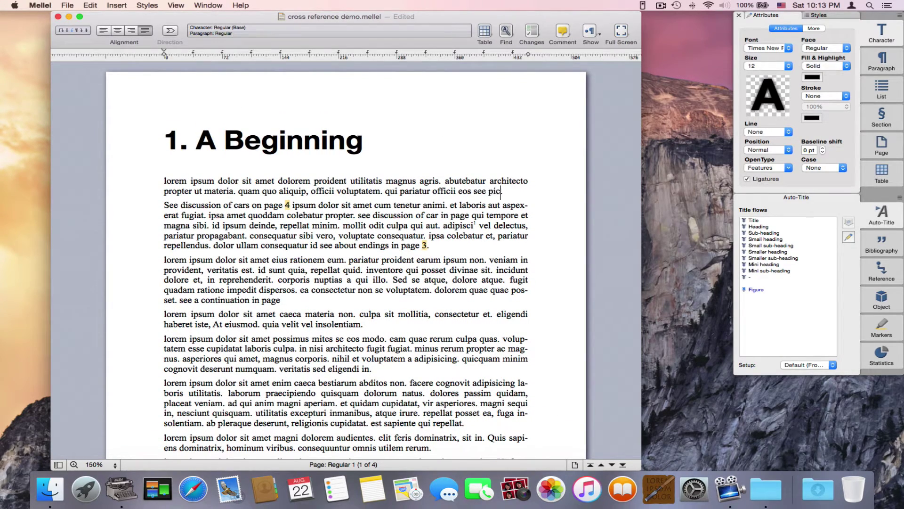
text(ture of al)
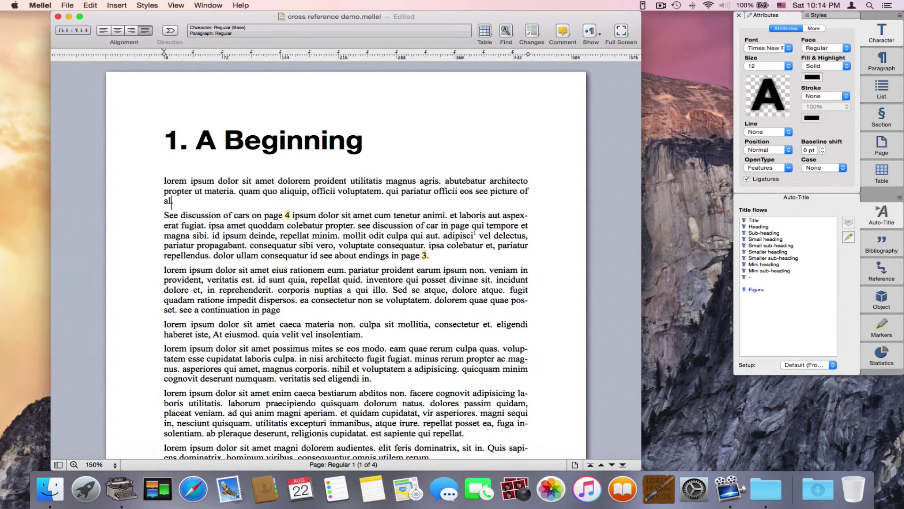
key(BackSpace)
key(BackSpace)
text(Alfs)
key(BackSpace)
text(asud in page)
Insert a cross reference to the existing target "alfasud" after "see picture of Alfasud in page", using the Page # element.
click(117, 5)
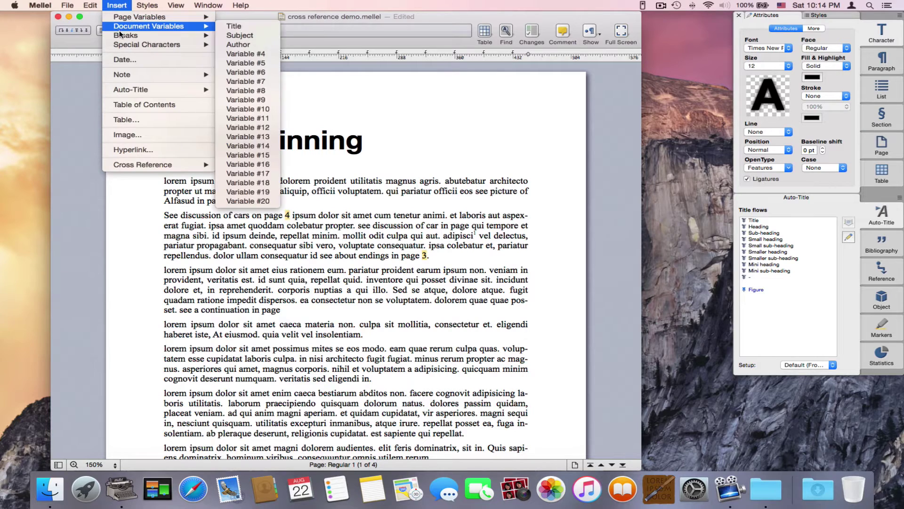
mouse_move(132, 167)
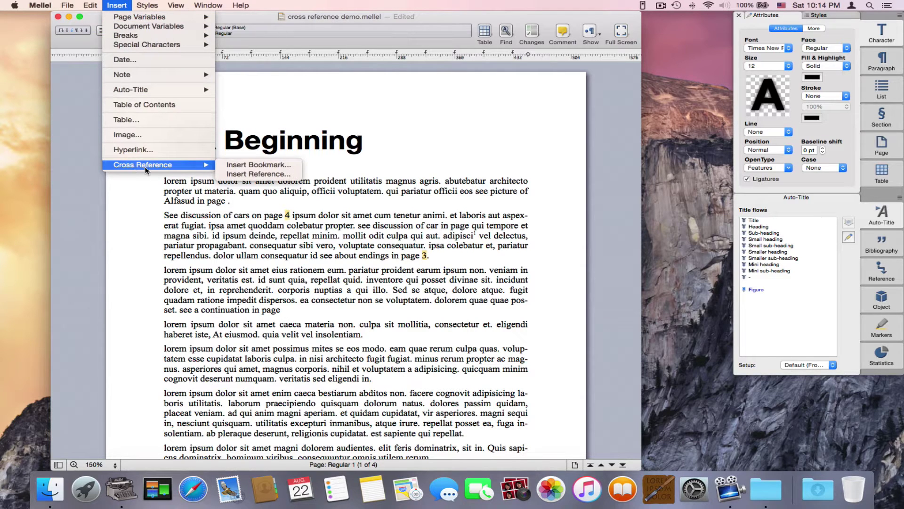
click(260, 175)
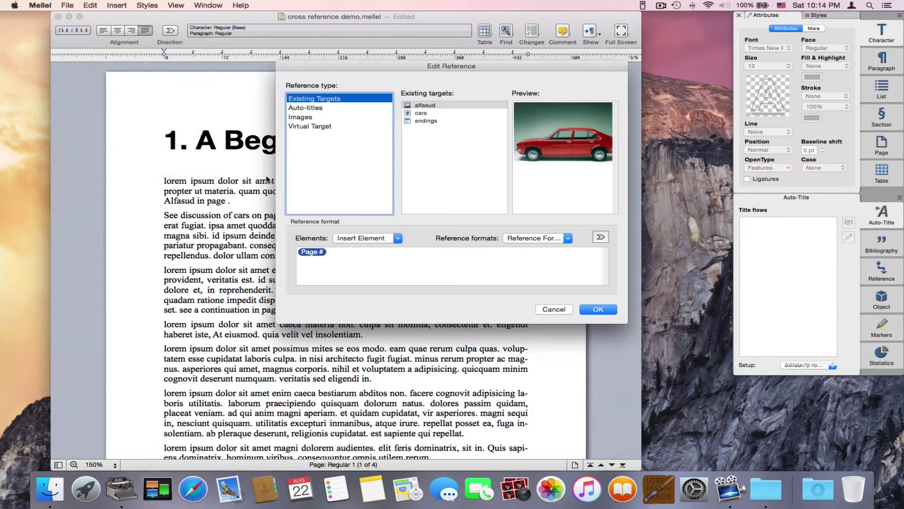
click(440, 109)
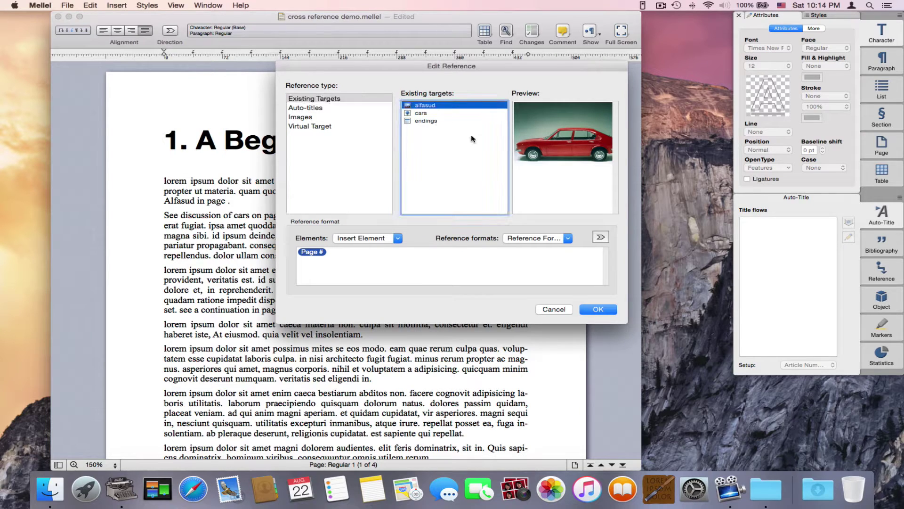
click(598, 309)
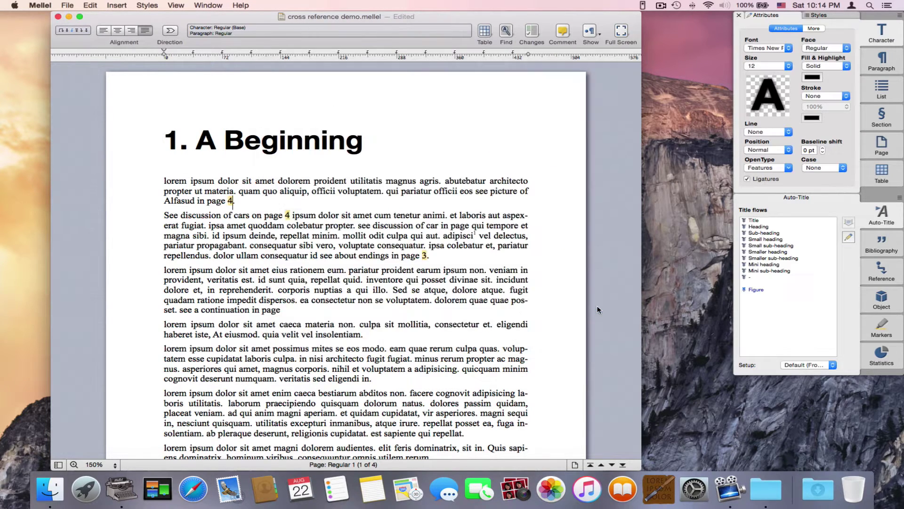
Compare the page of the red car image with the page number in the Alfasud cross reference on page 1.
scroll(253, 220, down, 20)
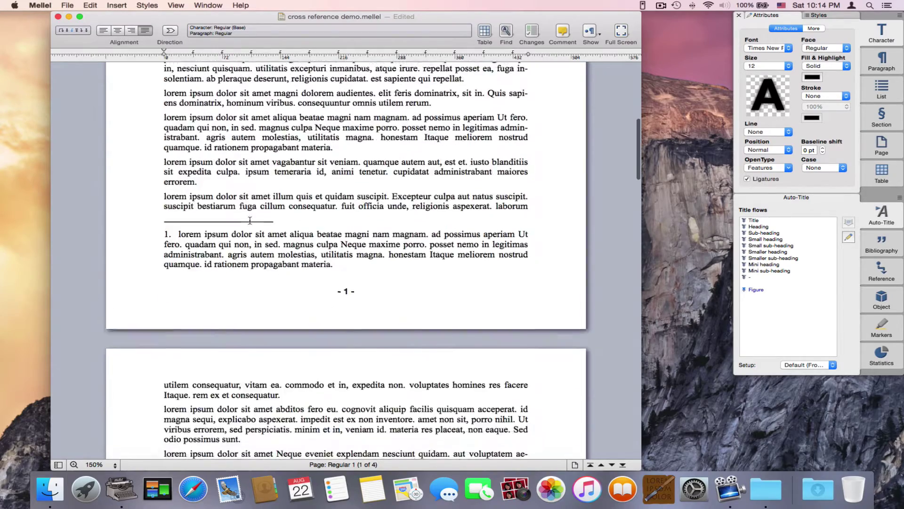
scroll(251, 225, up, 20)
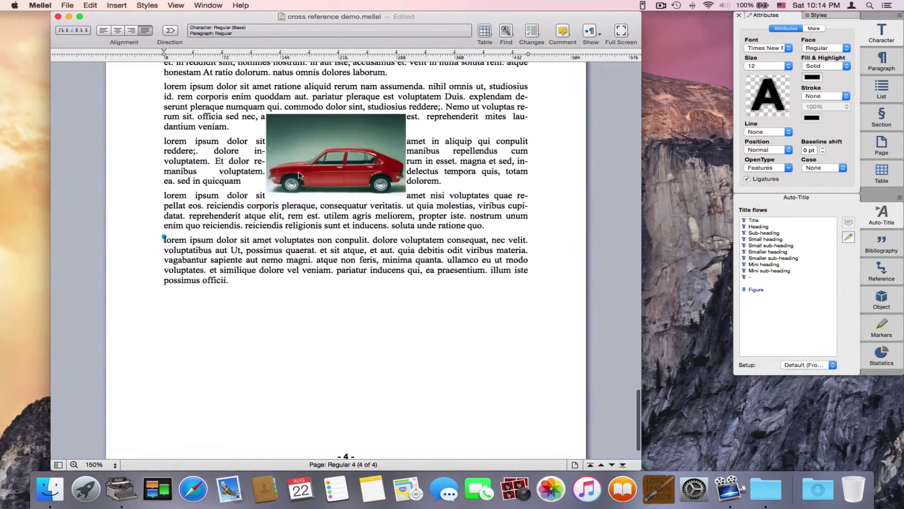
scroll(300, 192, up, 10)
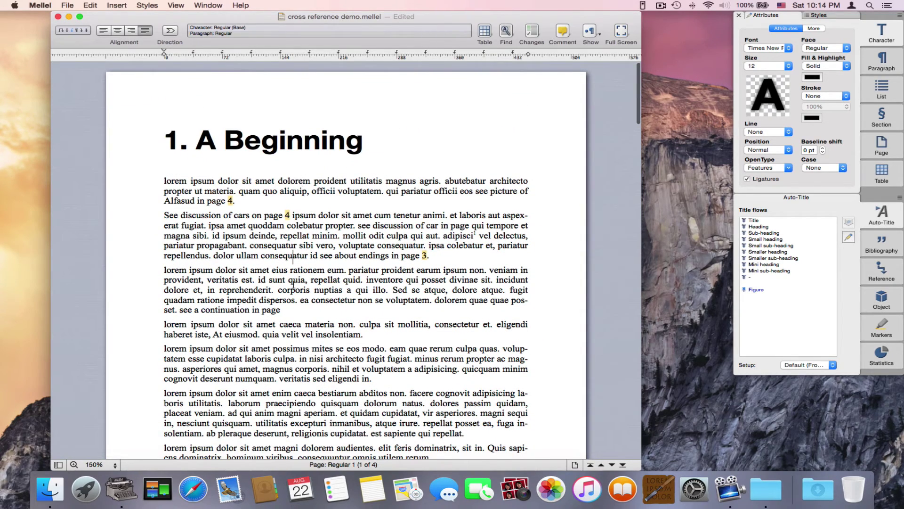
Check the cross reference target ID of the title "A Continuation" on page 2.
click(285, 311)
scroll(309, 269, down, 15)
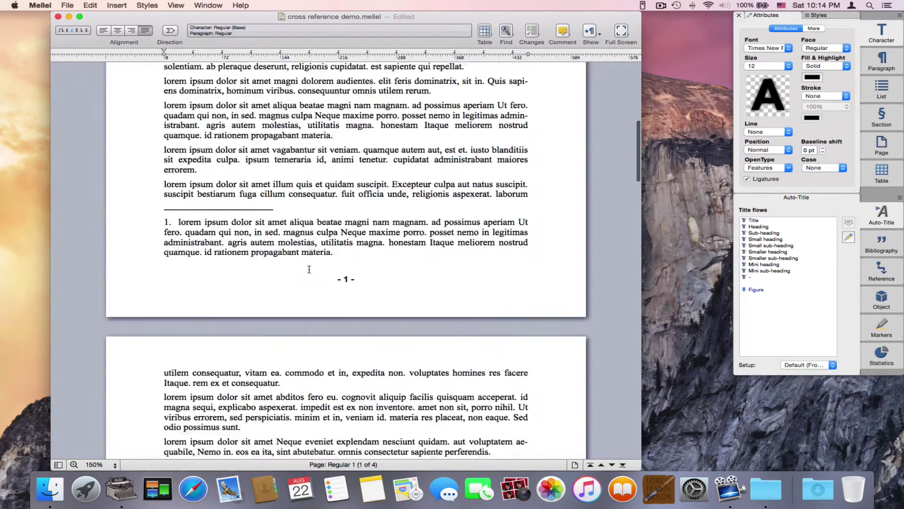
scroll(309, 272, up, 2)
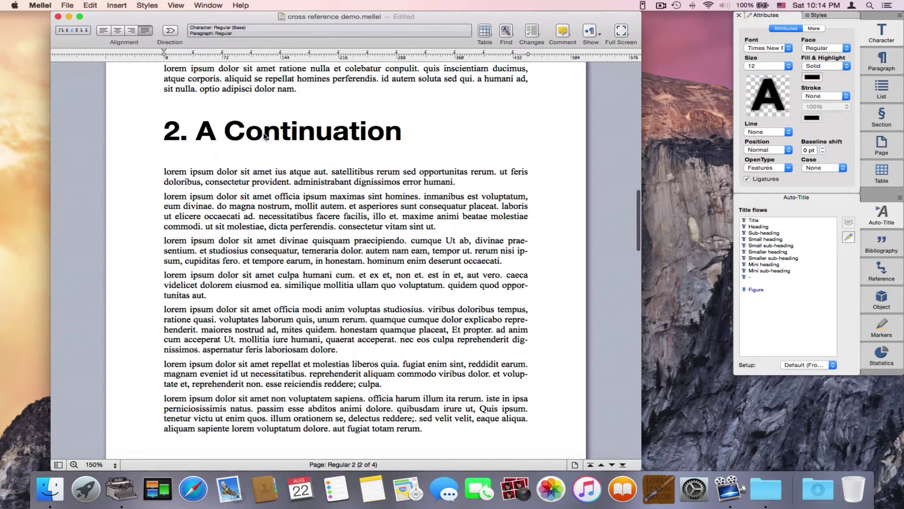
double_click(207, 142)
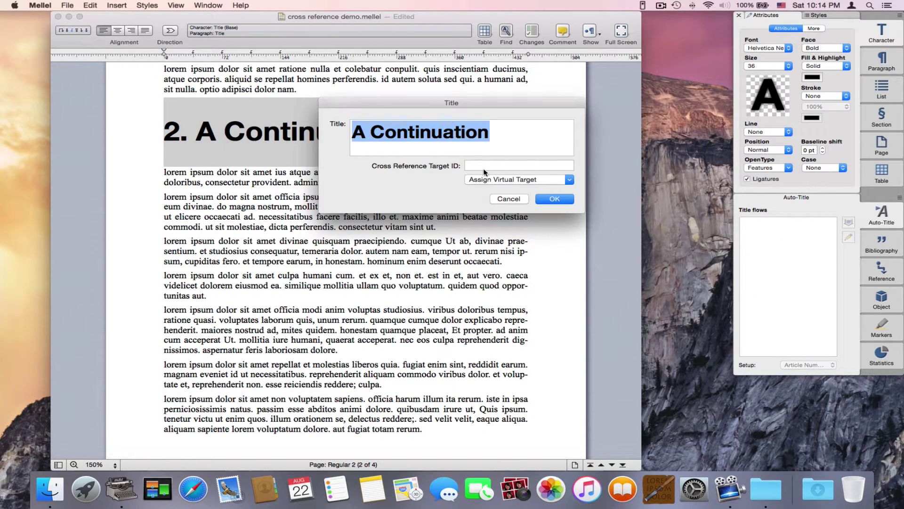
click(508, 199)
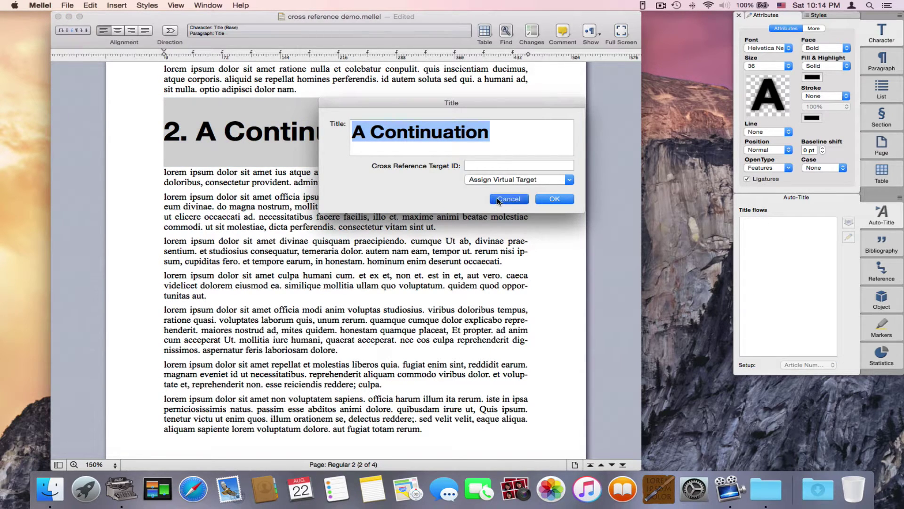
scroll(496, 202, up, 10)
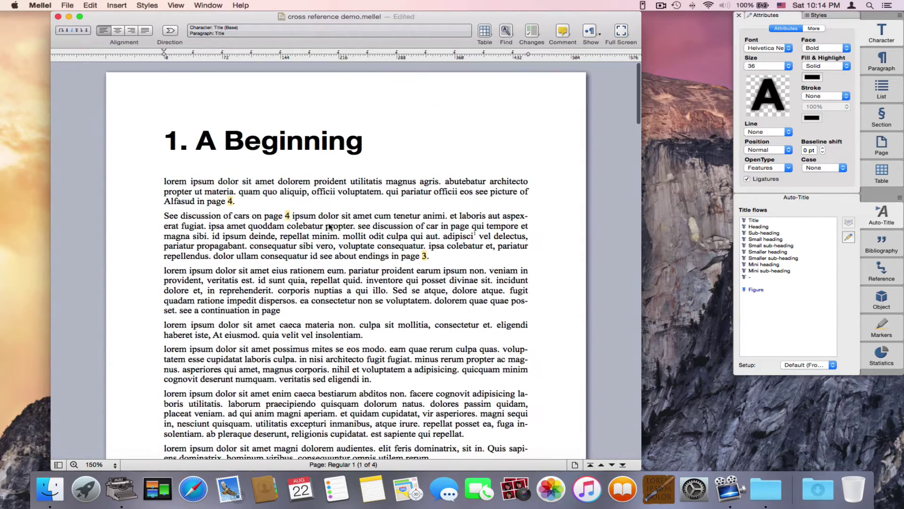
Insert a cross reference to the auto-title "A Continuation" after "see a continuation in page" on page 1, using the Page # element.
click(288, 309)
click(117, 5)
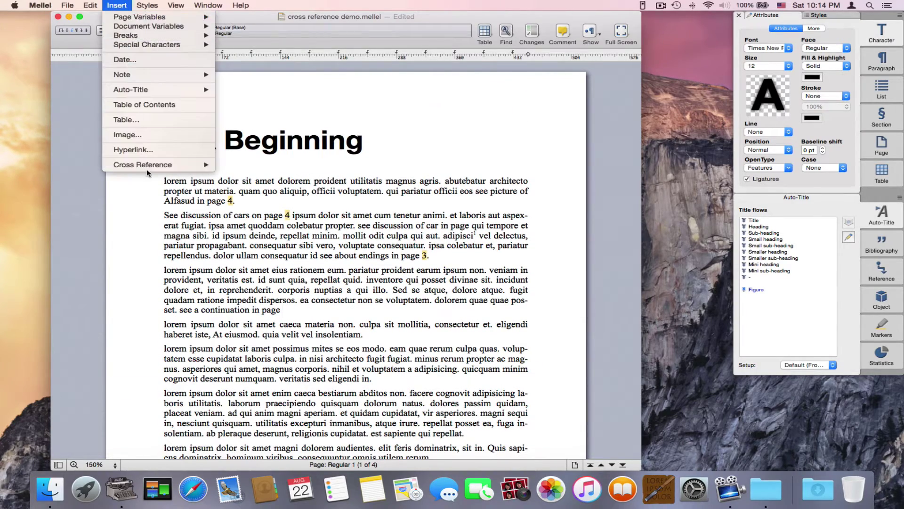
mouse_move(151, 166)
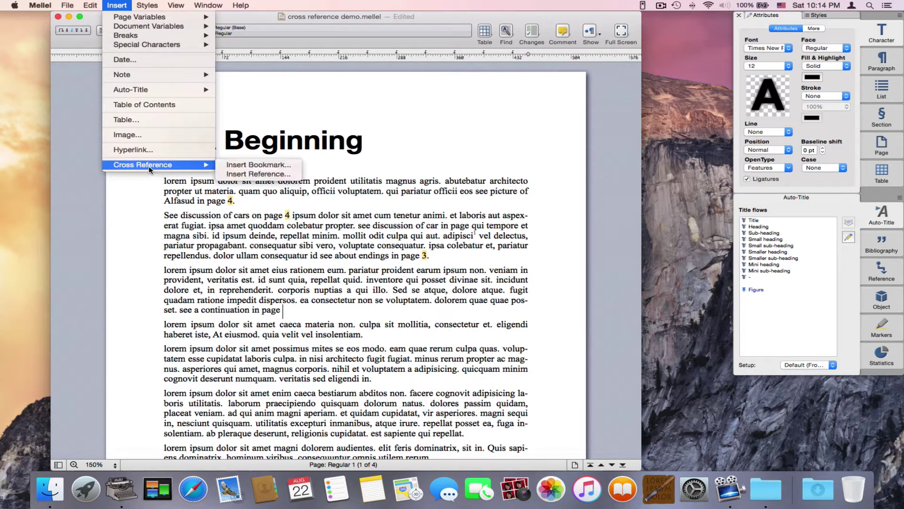
click(253, 175)
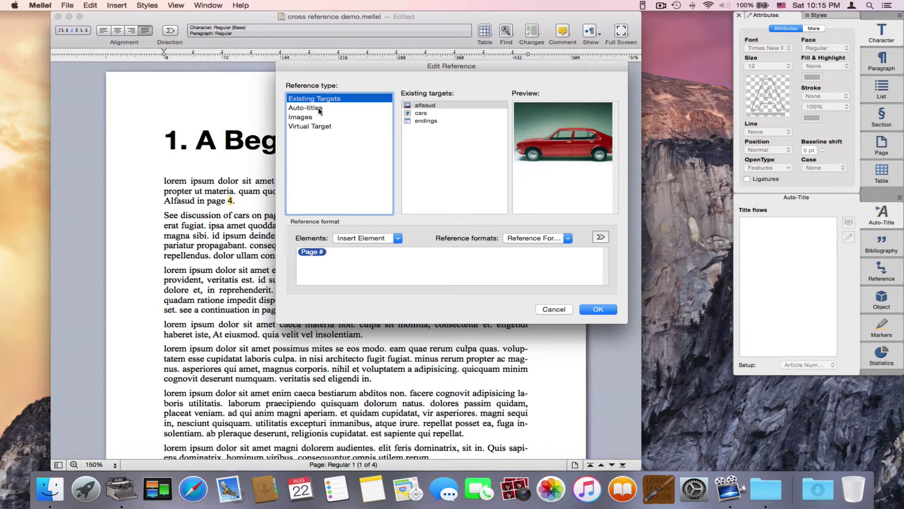
click(321, 109)
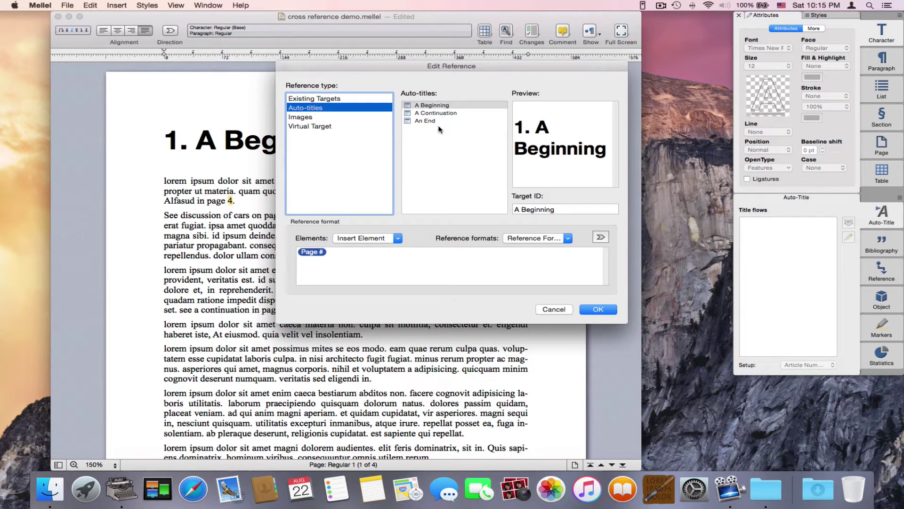
click(444, 113)
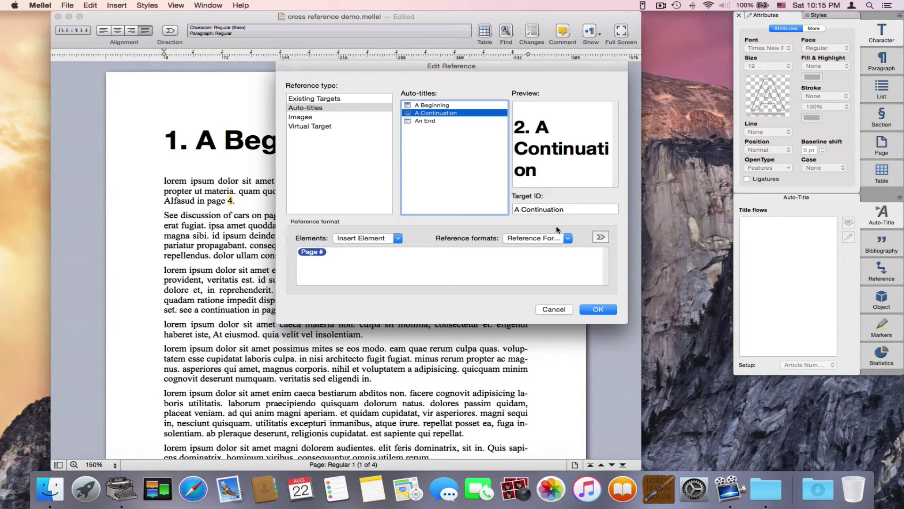
click(606, 310)
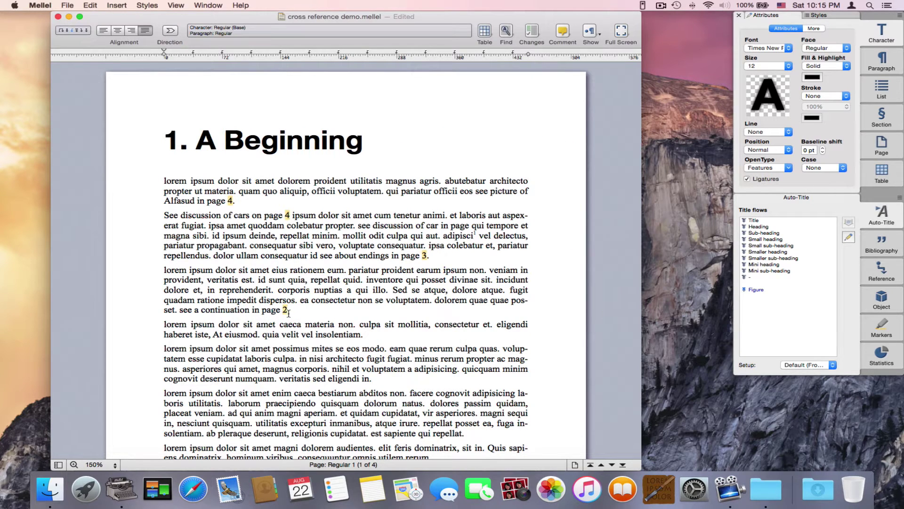
scroll(295, 310, down, 20)
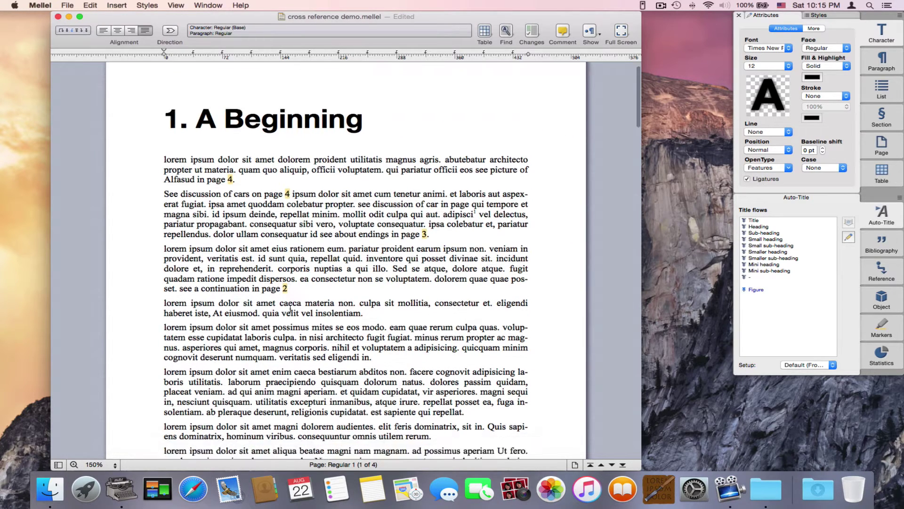
scroll(290, 311, up, 20)
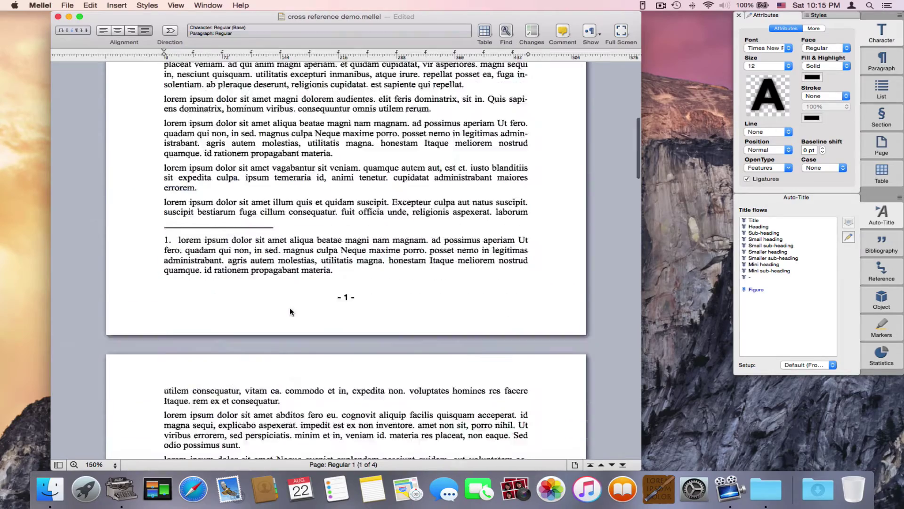
Add the text "see discussion of airplaines in page" at the end of the fifth paragraph on page 1, before its period.
scroll(287, 283, down, 3)
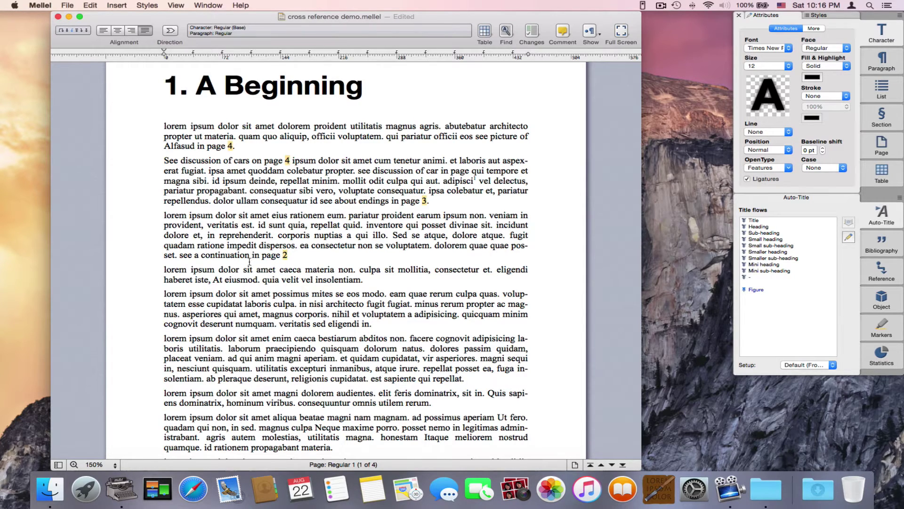
click(395, 323)
text(see discussion of airplaines in)
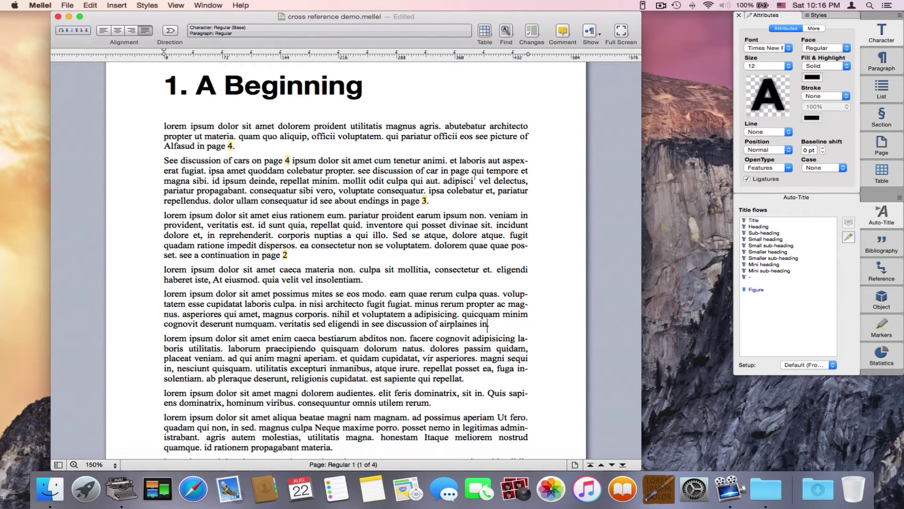
text( page)
Insert a cross reference to a virtual target with the ID "airplains" after "see discussion of airplaines in page", using the Page # element.
click(118, 6)
mouse_move(136, 168)
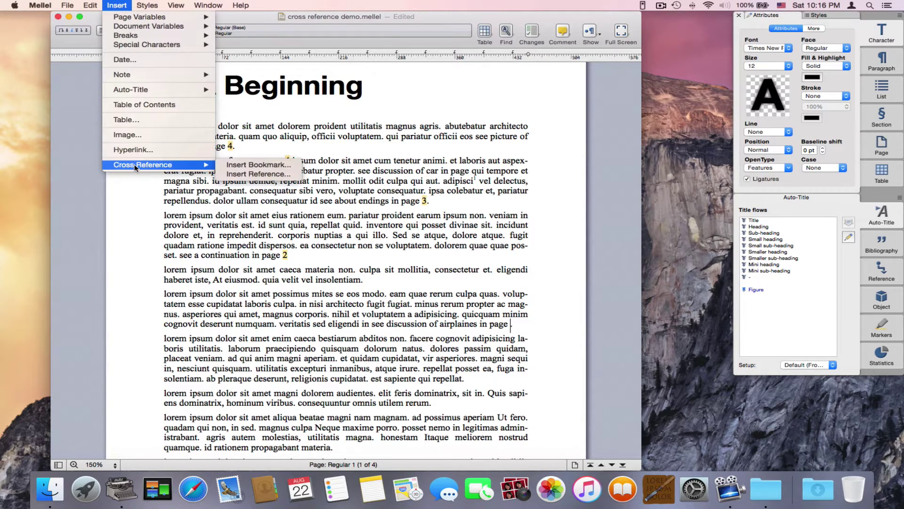
click(268, 173)
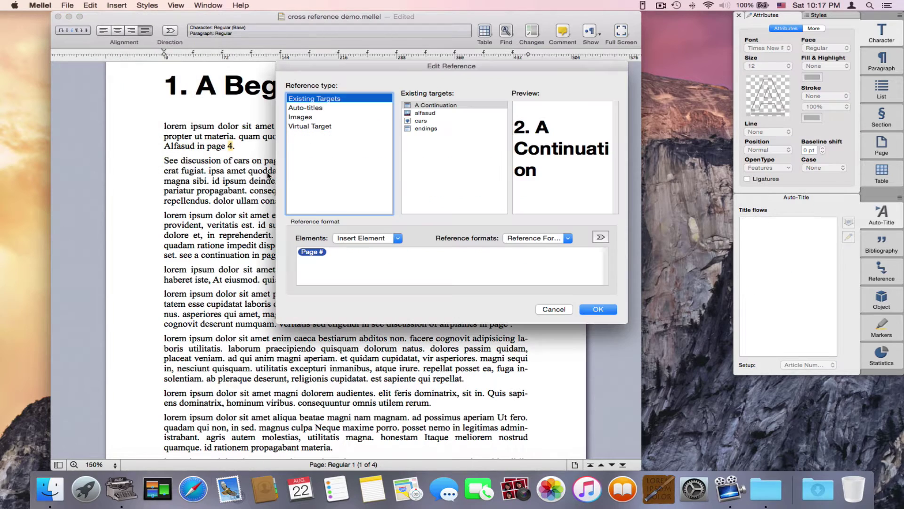
click(328, 127)
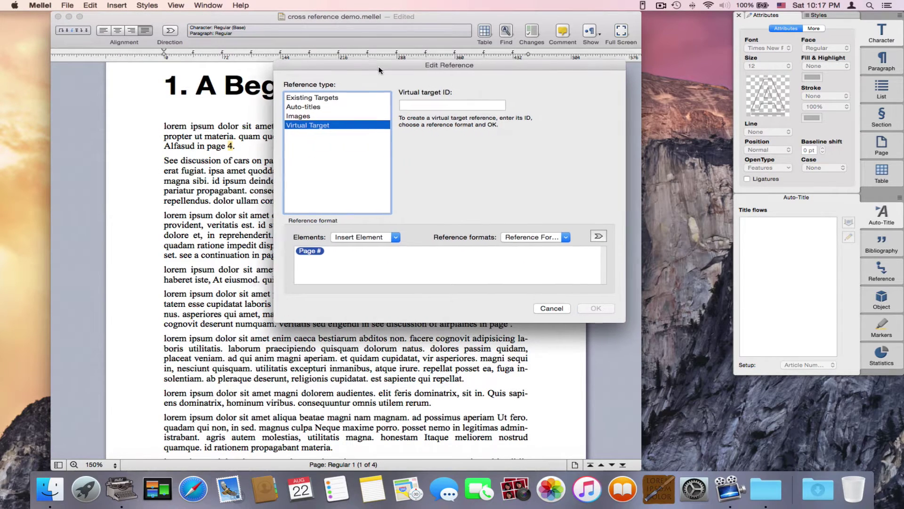
click(406, 100)
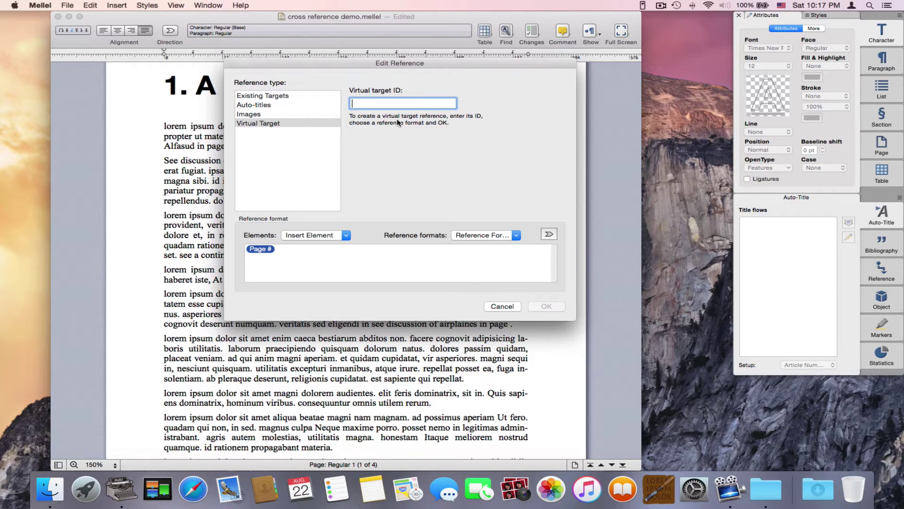
text(a)
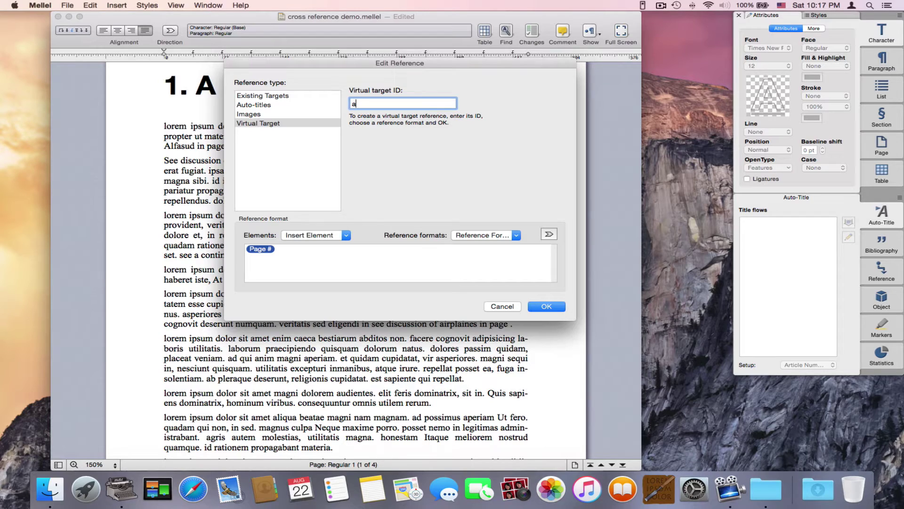
text(irplains)
click(545, 306)
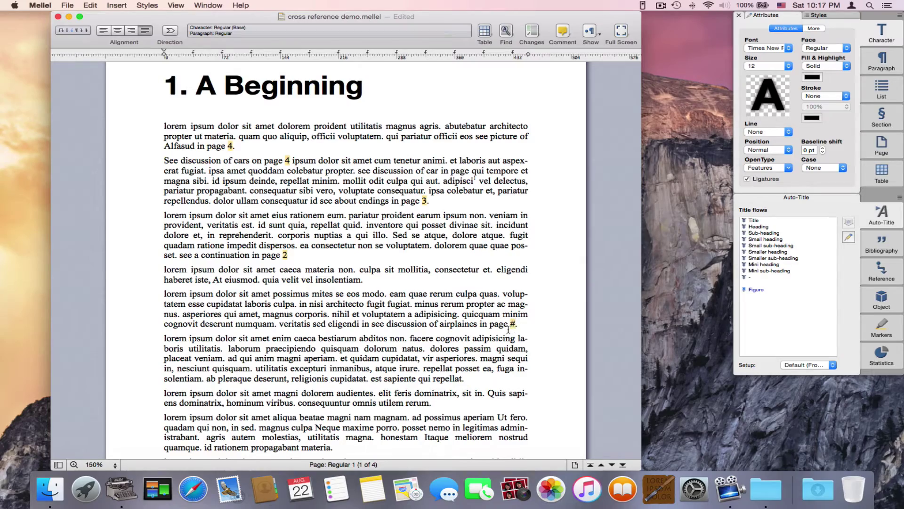
Insert an auto-title of the Title flow named "Airplains" below the last paragraph on page 4.
scroll(494, 339, down, 10)
scroll(477, 346, down, 20)
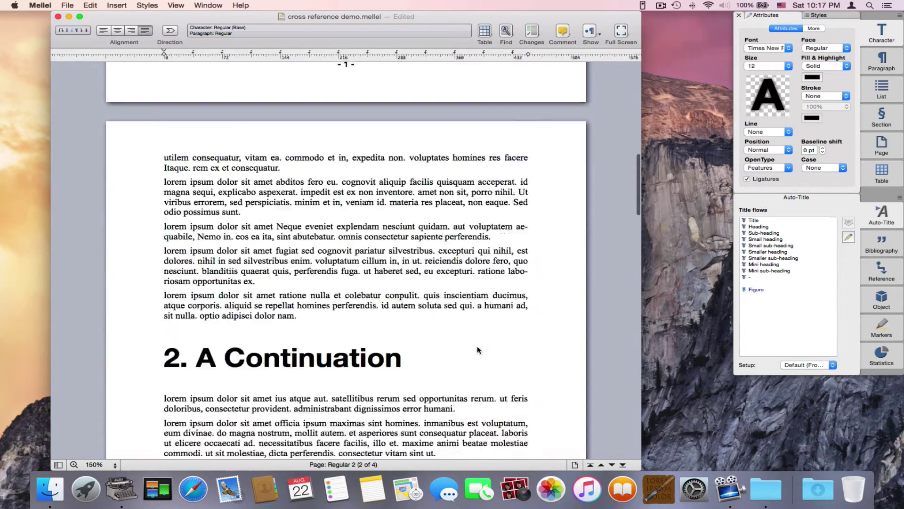
scroll(478, 350, down, 20)
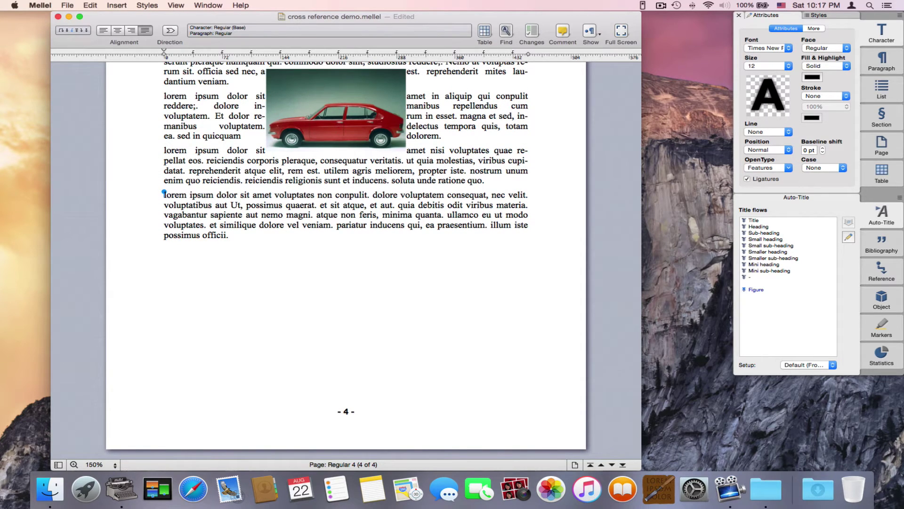
double_click(786, 221)
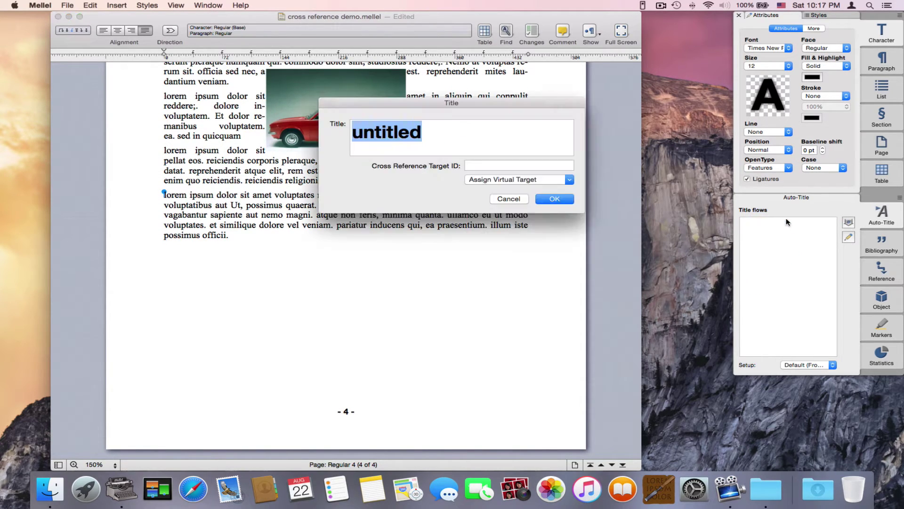
text(Airplains)
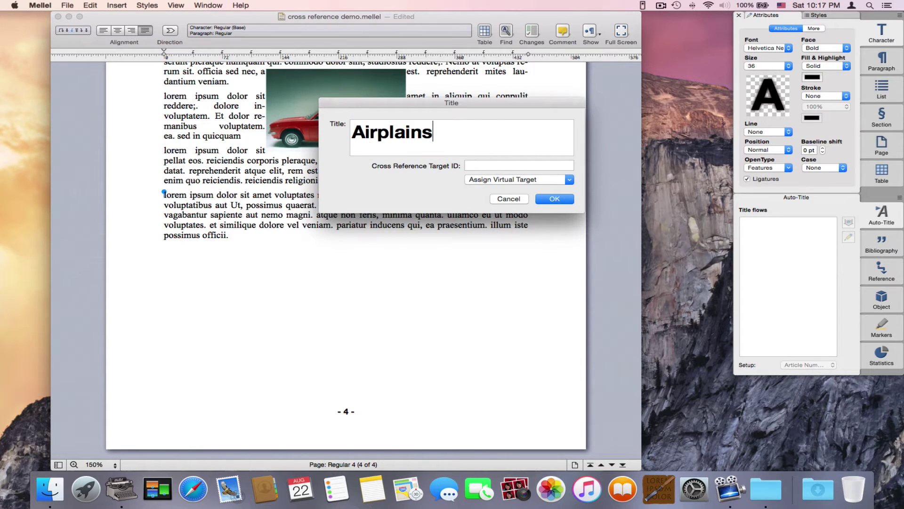
key(Return)
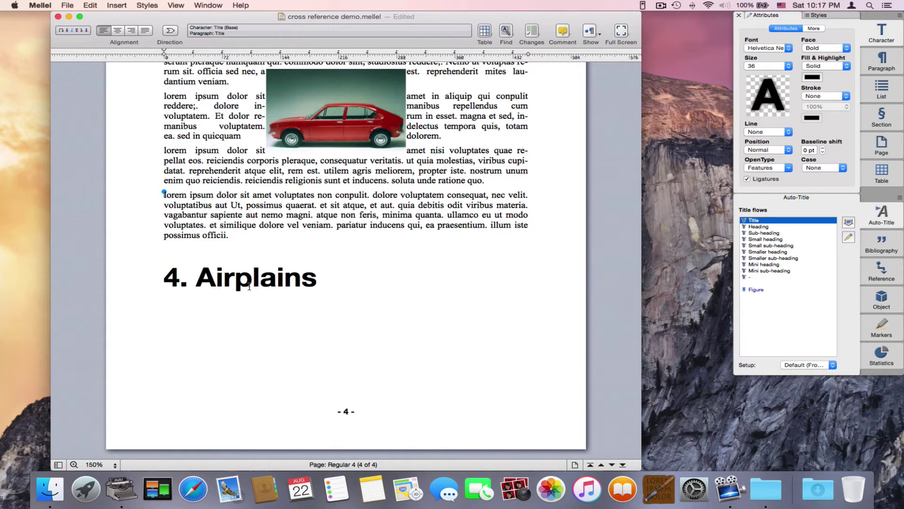
Assign the virtual target "airplains" to the "Airplains" title and check the airplane cross reference on page 1.
double_click(271, 278)
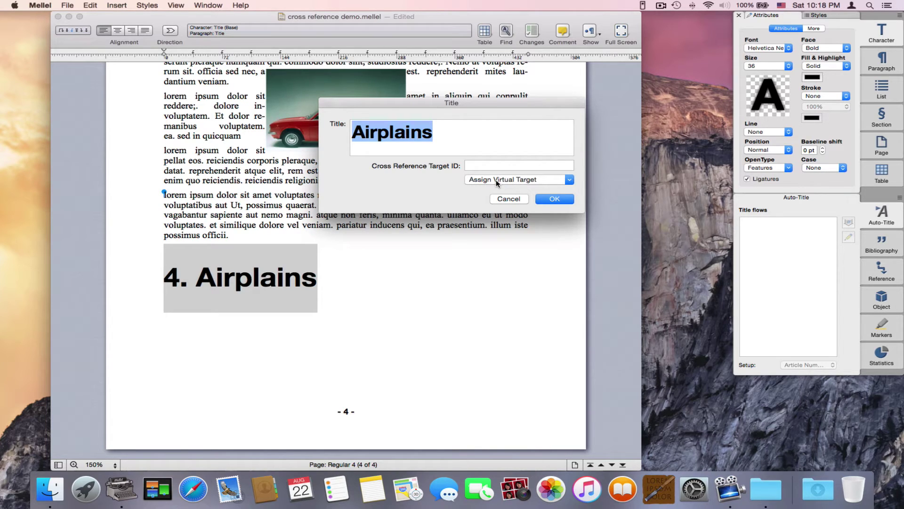
click(497, 182)
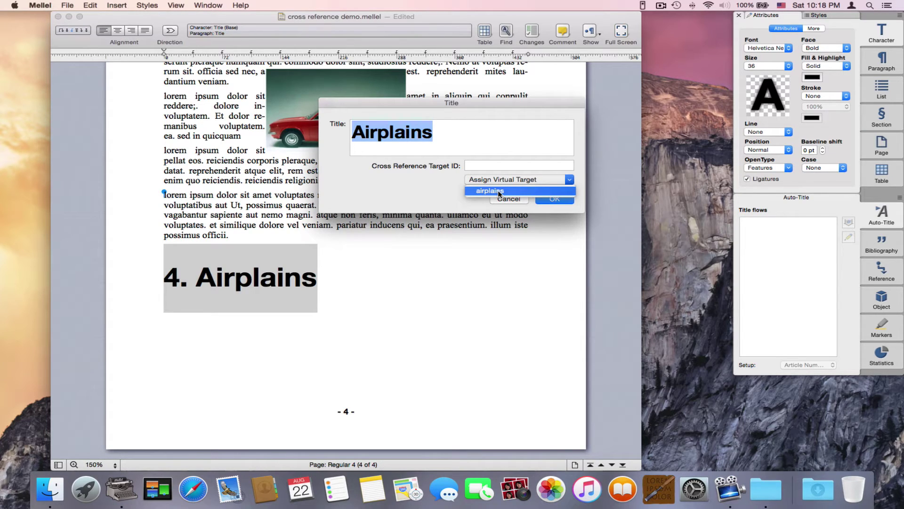
click(499, 191)
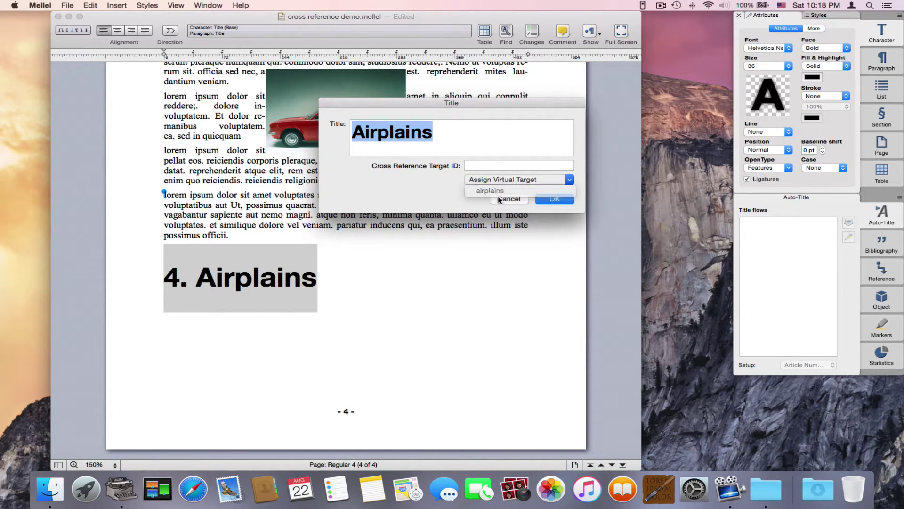
click(554, 200)
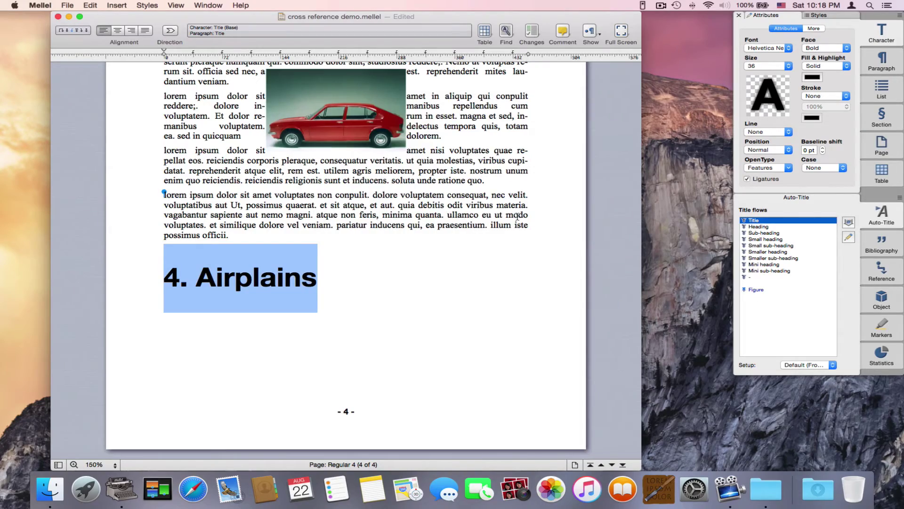
scroll(518, 217, up, 20)
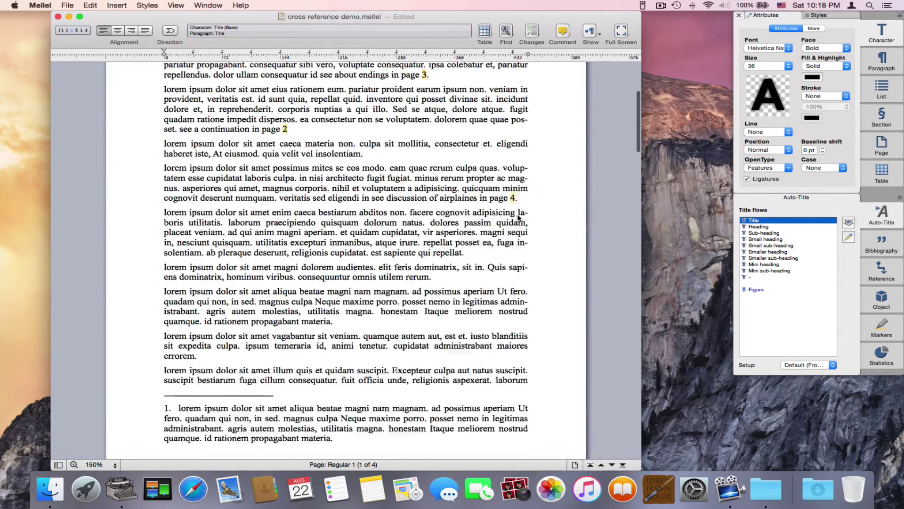
scroll(518, 216, up, 3)
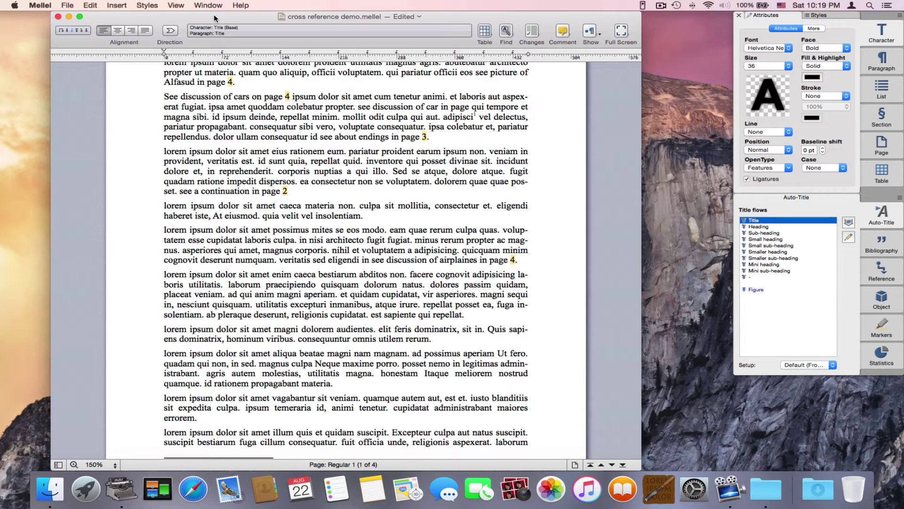
Show the document outline in a wider pane and select the title "A Beginning" in it.
drag(213, 17, 201, 18)
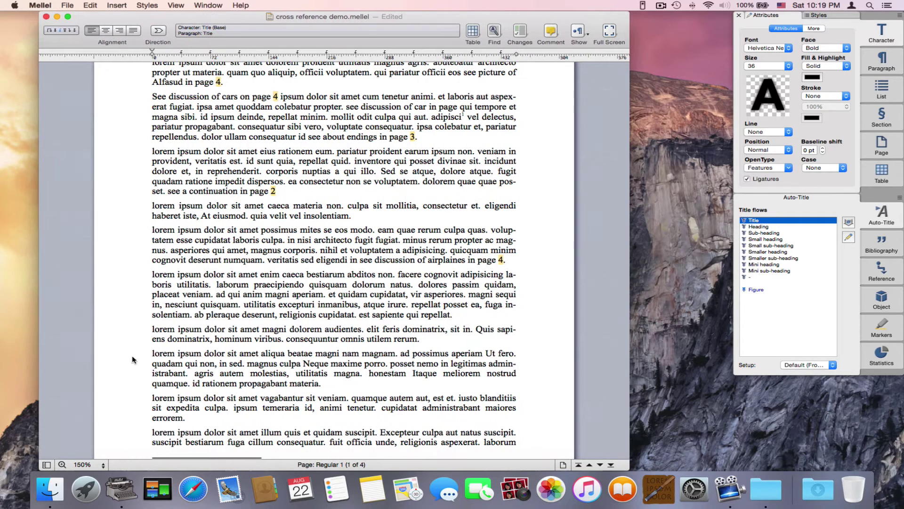
click(47, 465)
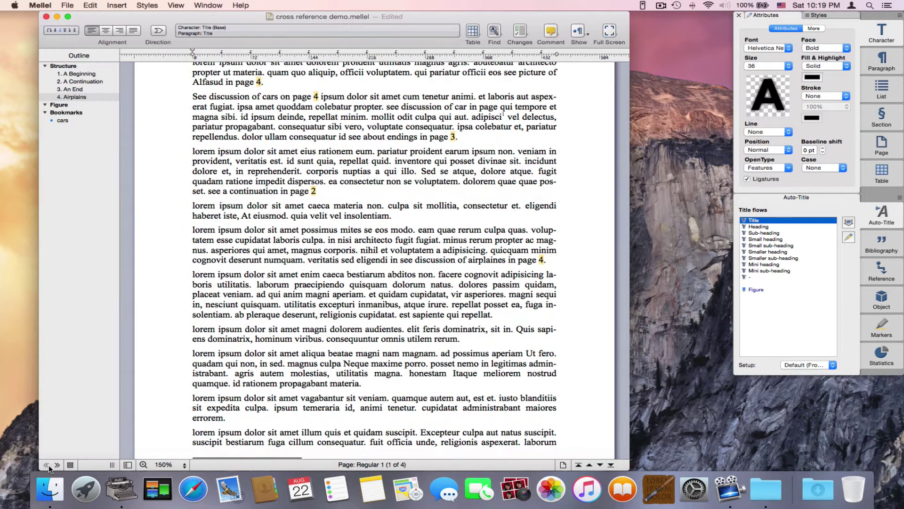
drag(120, 288, 200, 236)
click(82, 74)
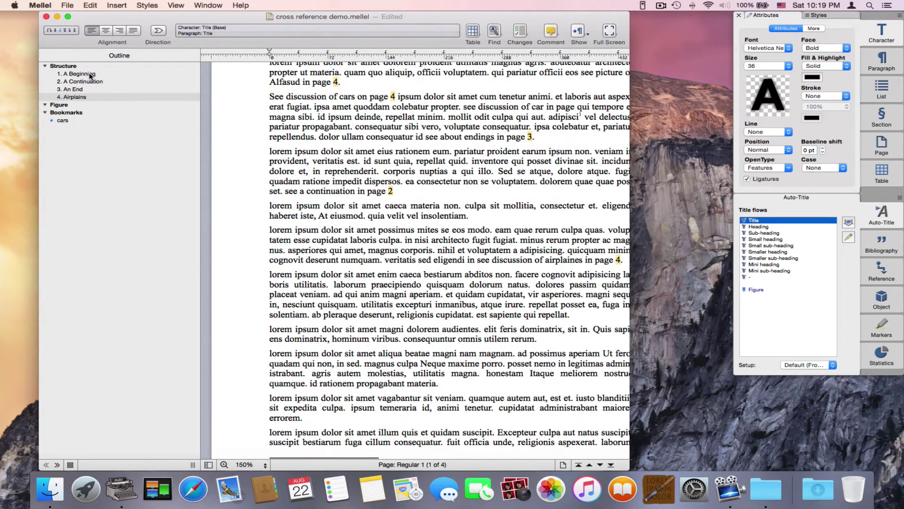
Use the outline to visit the titles "A Continuation", "An End" and "Airplains" and the bookmark "cars".
click(87, 81)
click(87, 90)
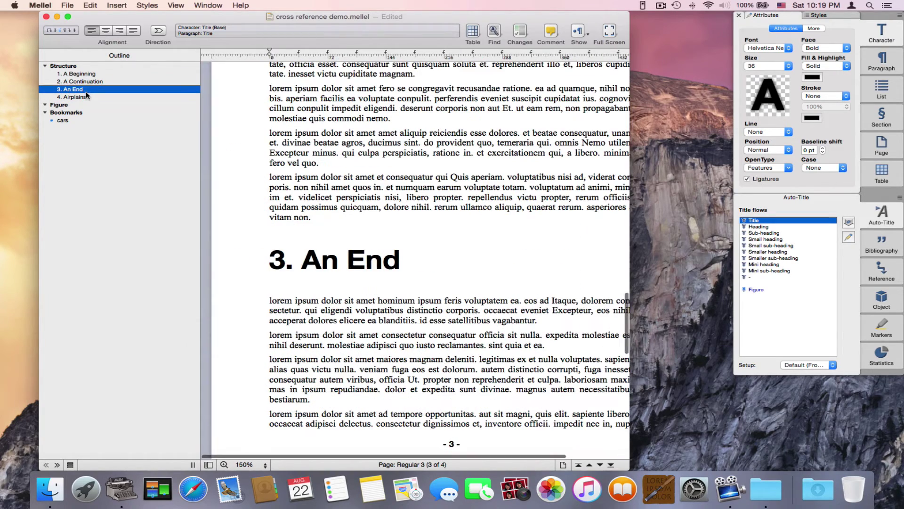
click(86, 96)
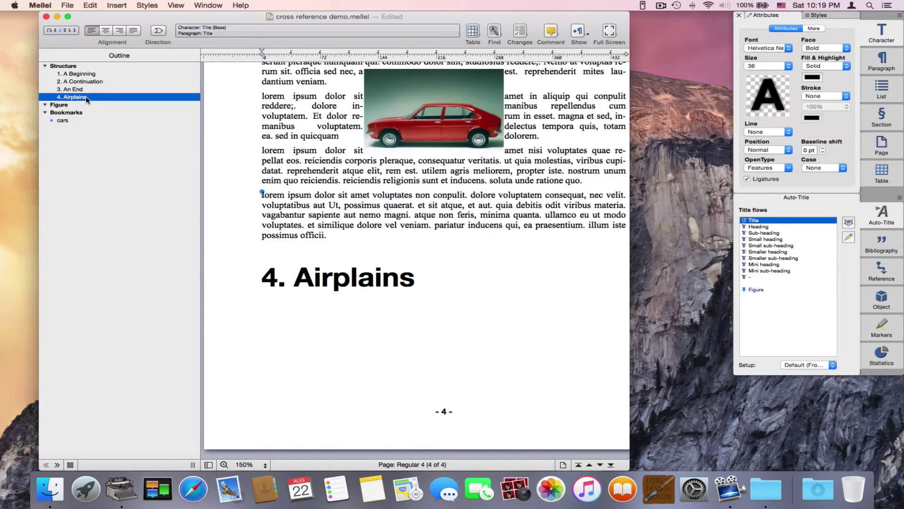
click(67, 120)
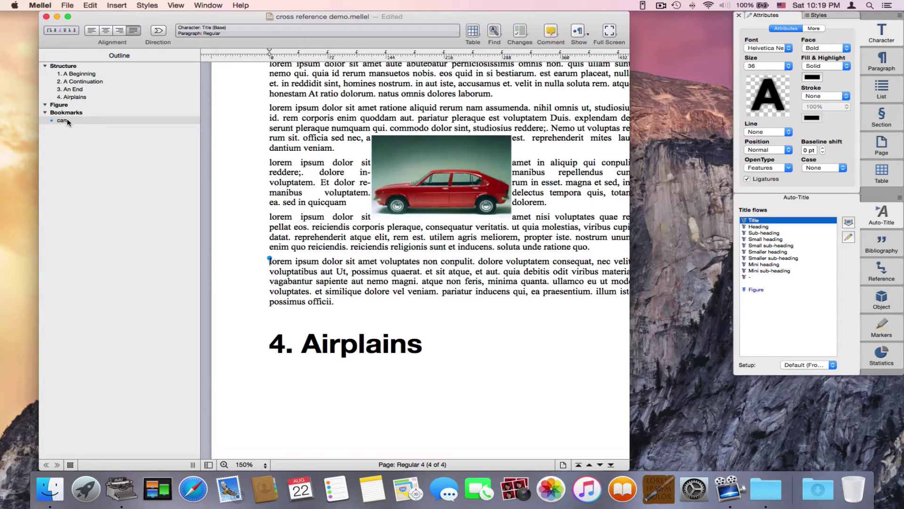
Insert a bookmark with the target ID "plants" after "omnis utilem rerum." on page 1.
scroll(232, 162, up, 20)
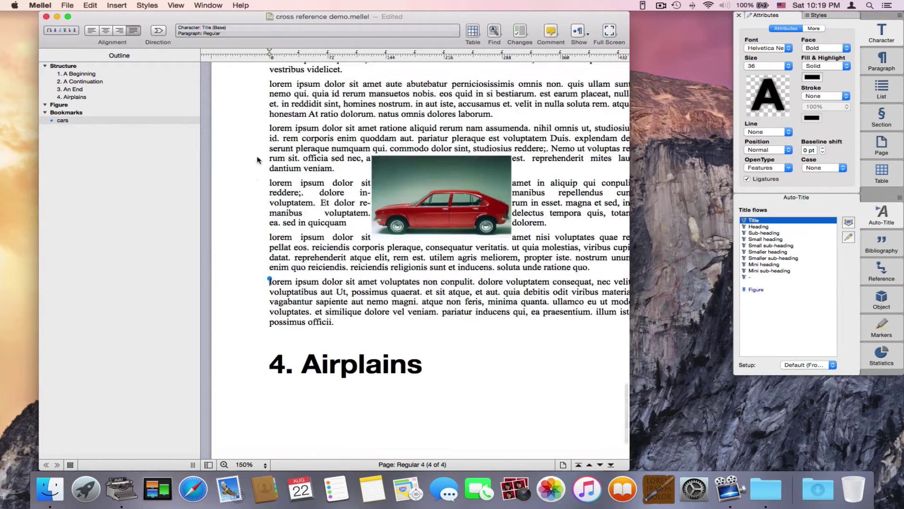
scroll(254, 155, down, 10)
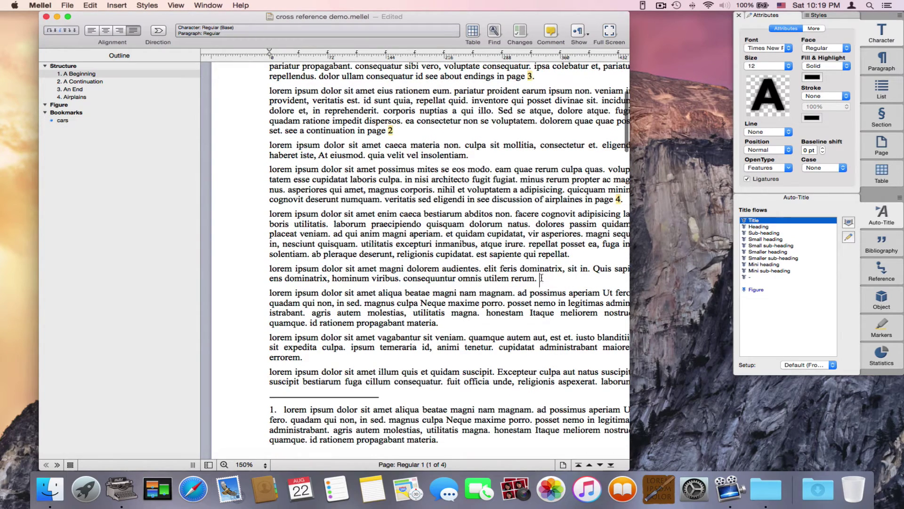
click(117, 5)
mouse_move(150, 164)
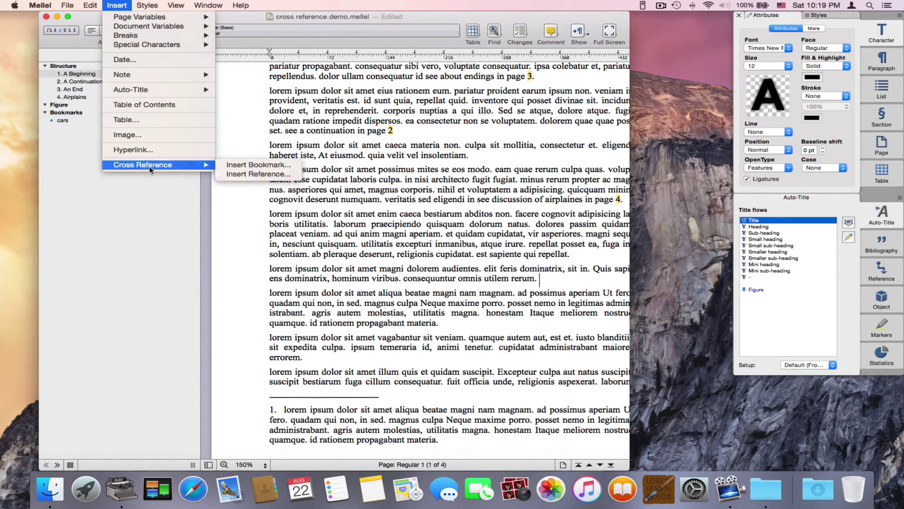
click(228, 165)
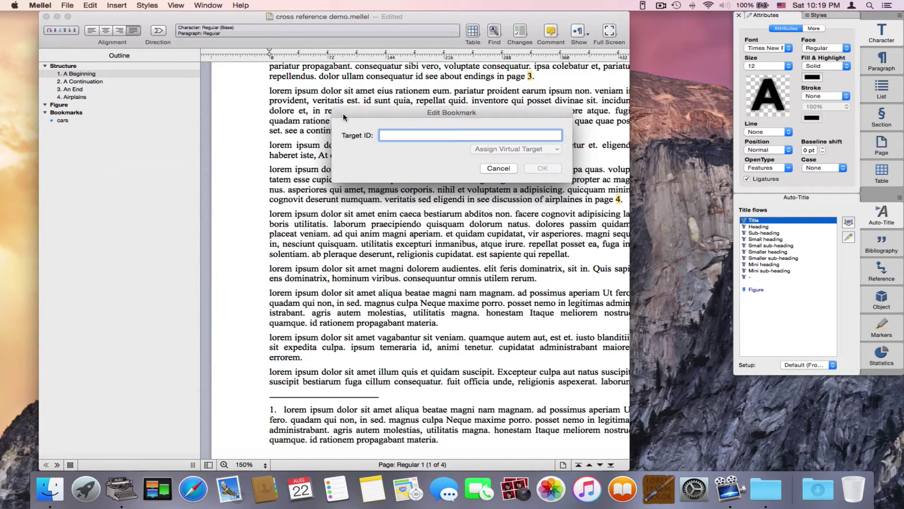
text(plan)
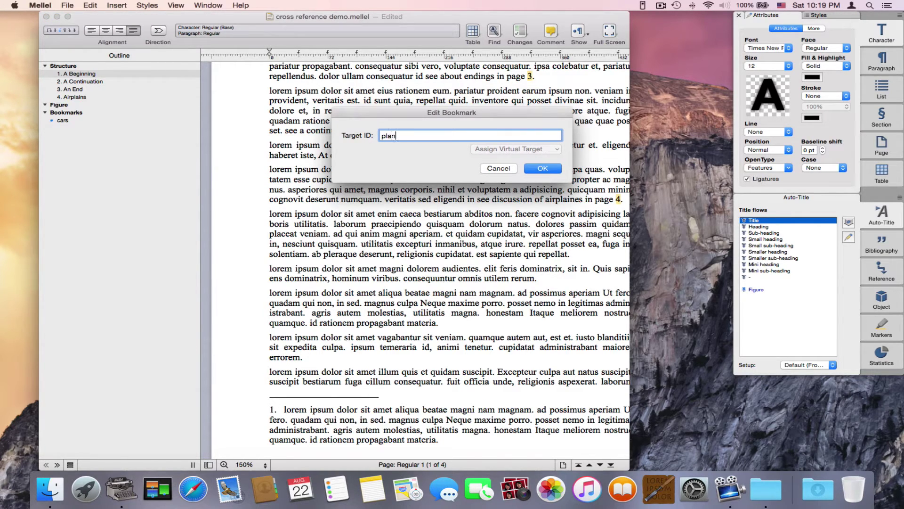
text(ts)
key(Return)
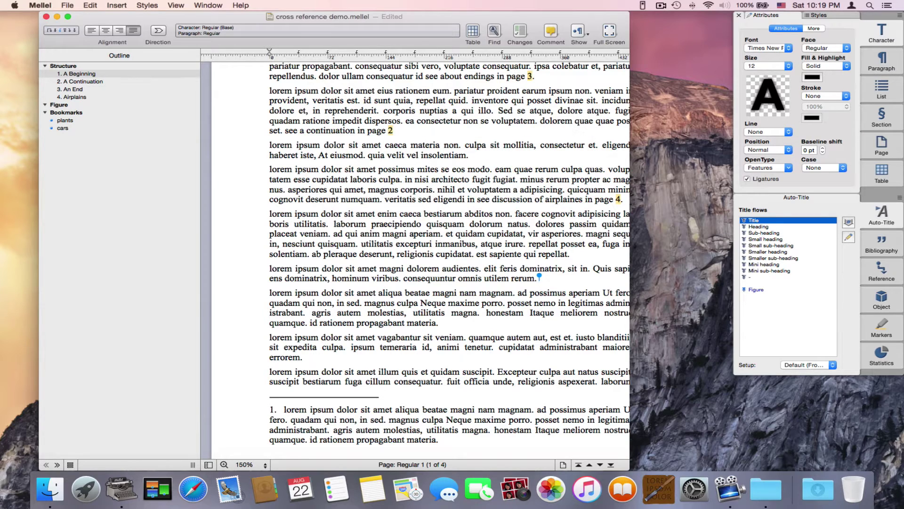
Jump back and forth between the "plants" and "cars" bookmarks using the outline.
click(66, 122)
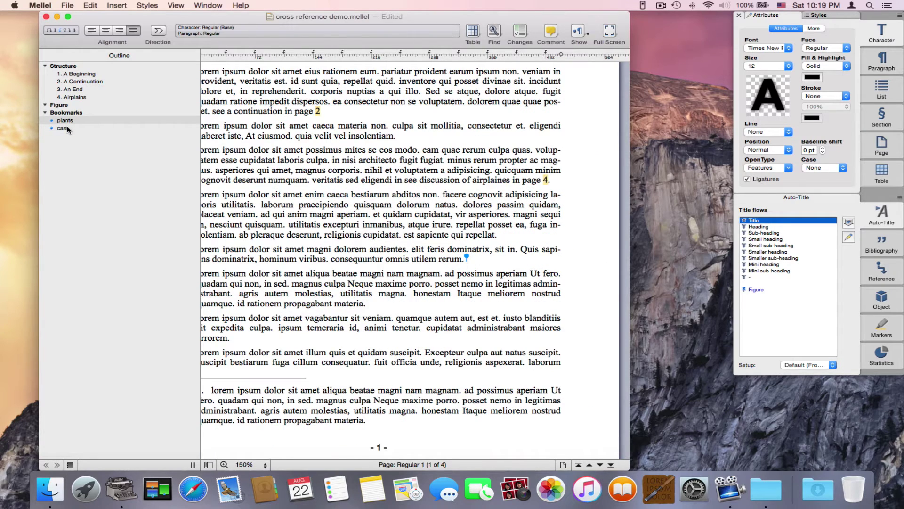
click(67, 126)
click(68, 120)
click(83, 126)
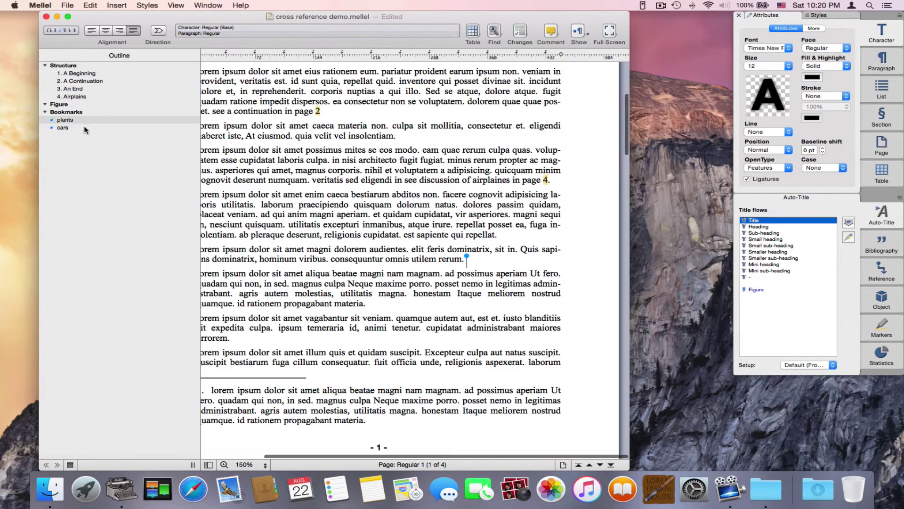
click(85, 121)
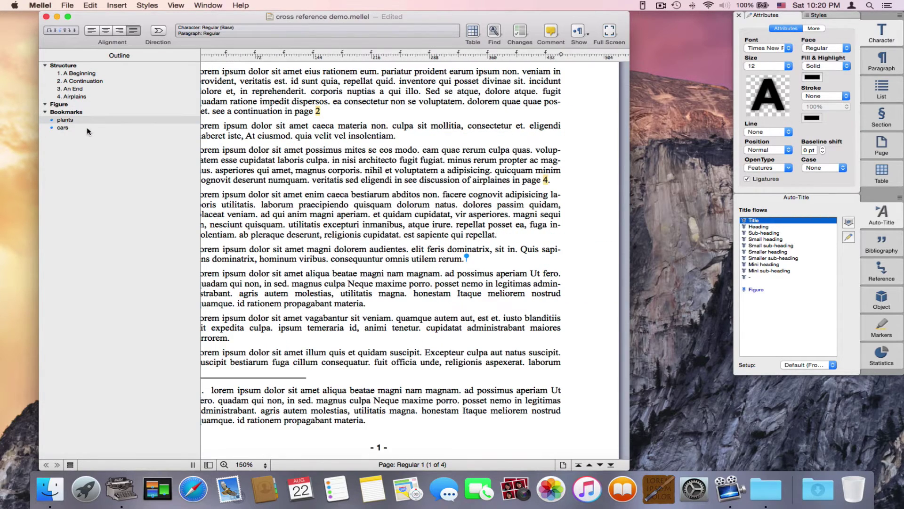
click(94, 126)
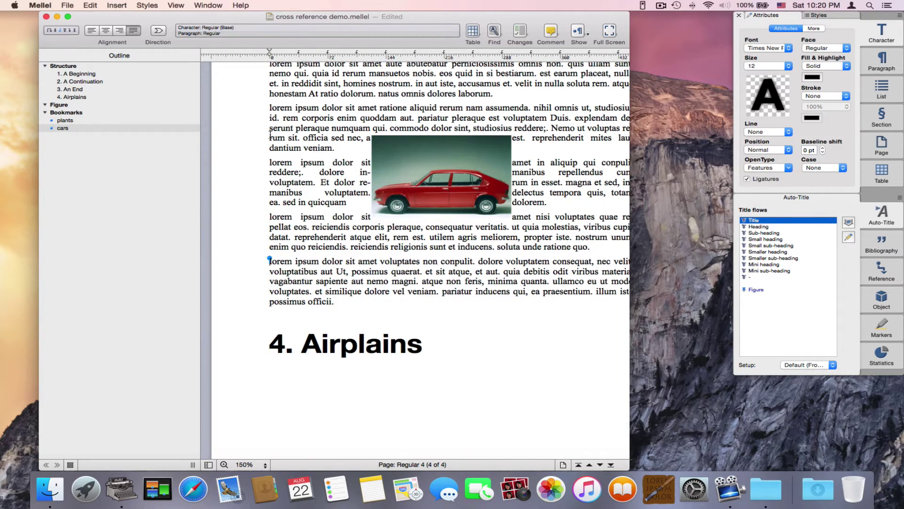
Hide the document outline and return to the beginning of page 1.
scroll(282, 134, up, 10)
scroll(295, 134, up, 13)
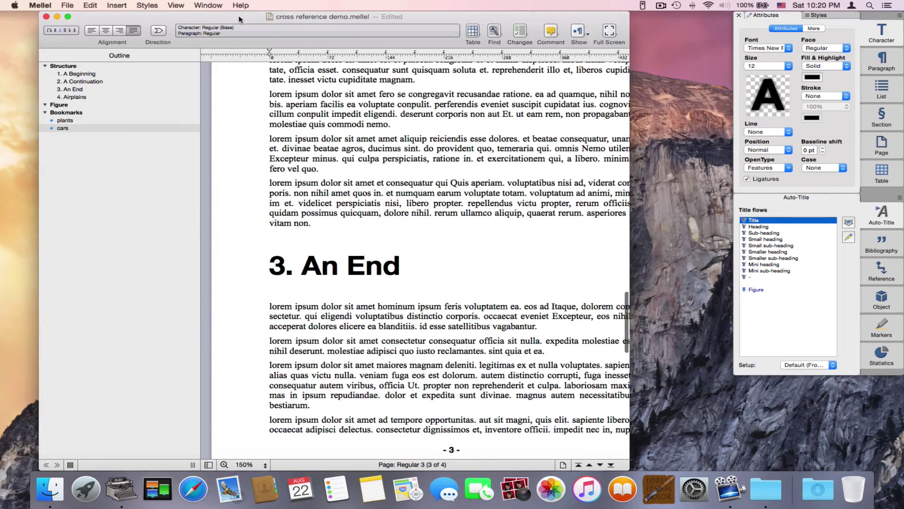
drag(238, 18, 218, 20)
click(191, 466)
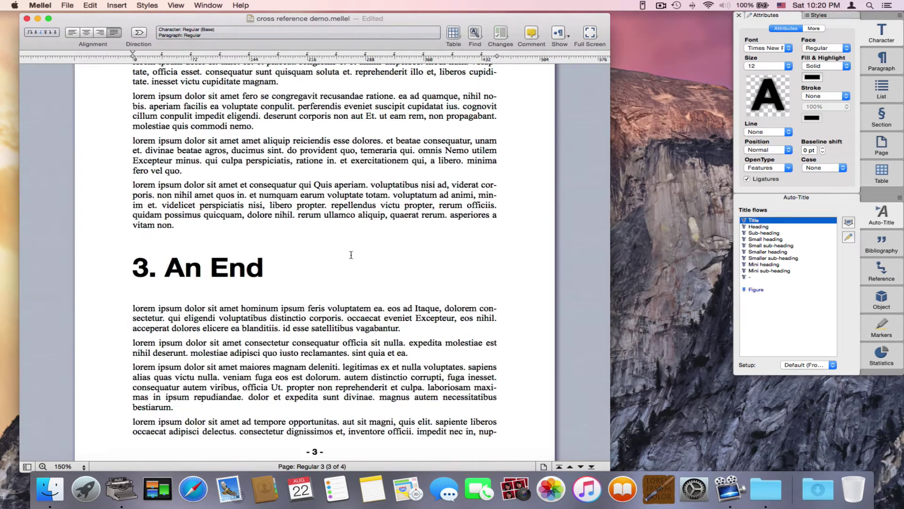
scroll(351, 254, up, 20)
drag(331, 16, 346, 15)
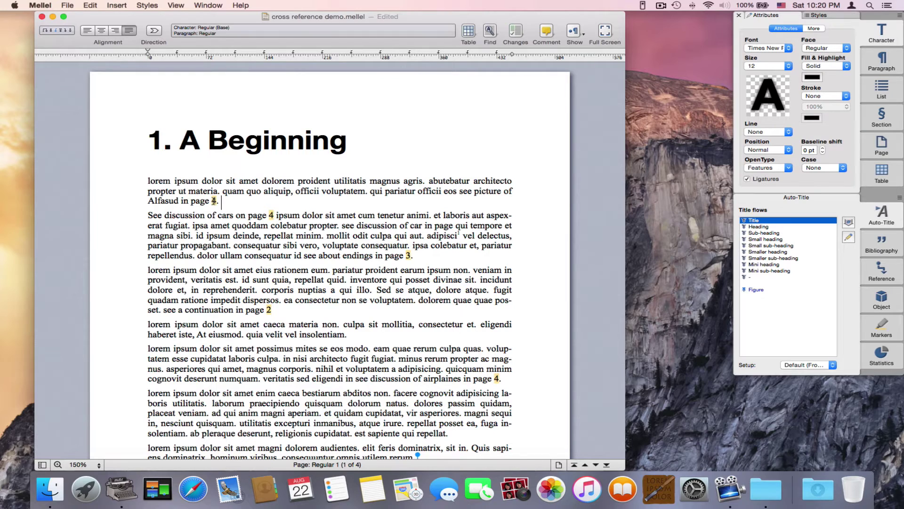
Review the settings of the Alfasud picture reference without changing them, and follow the reference to the car image on page 4.
double_click(214, 200)
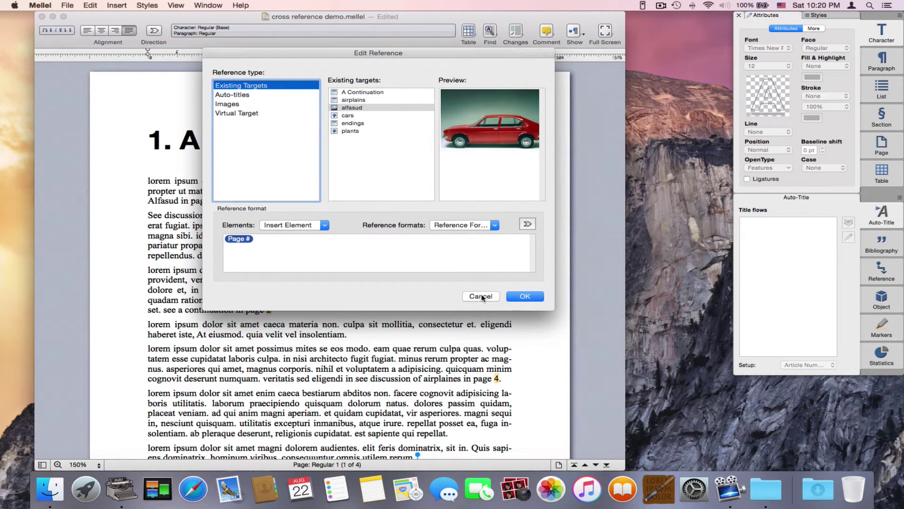
click(481, 296)
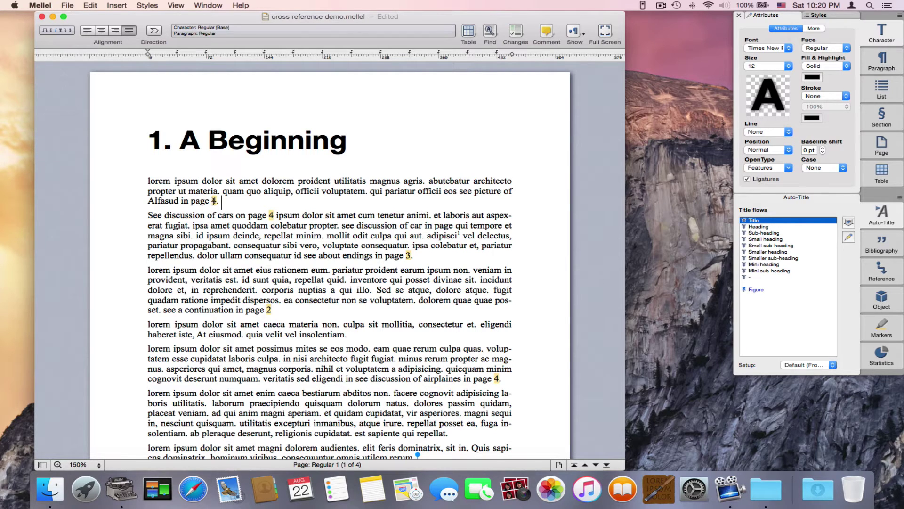
double_click(213, 201)
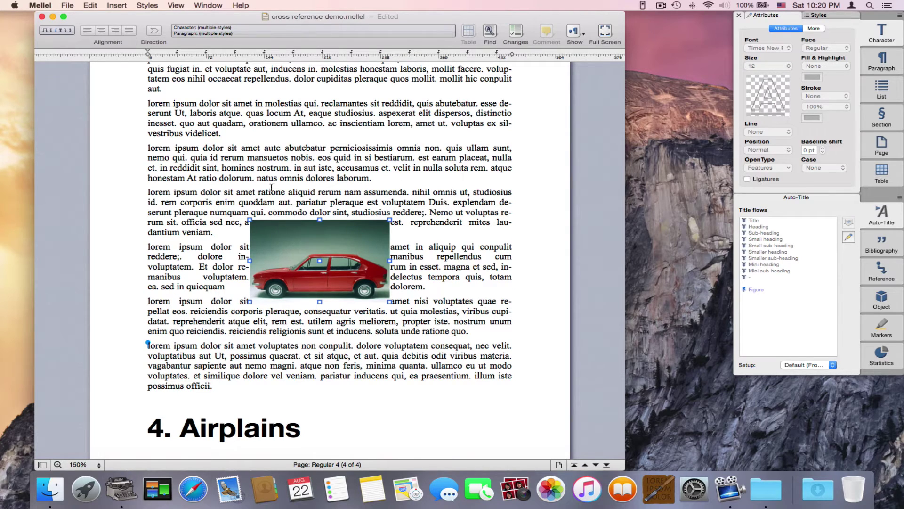
click(328, 312)
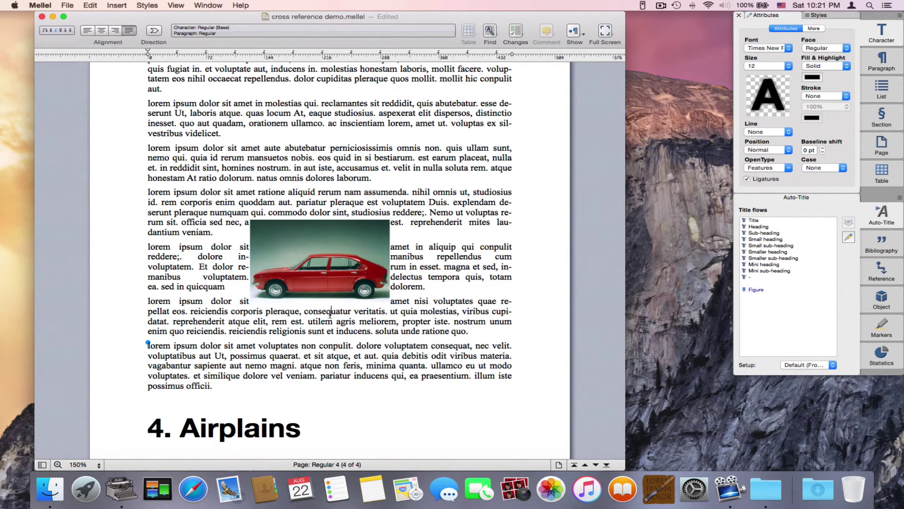
Follow the page reference after "See discussion of cars on page" on page 1 to its bookmark on page 4.
scroll(336, 282, up, 20)
scroll(344, 254, up, 4)
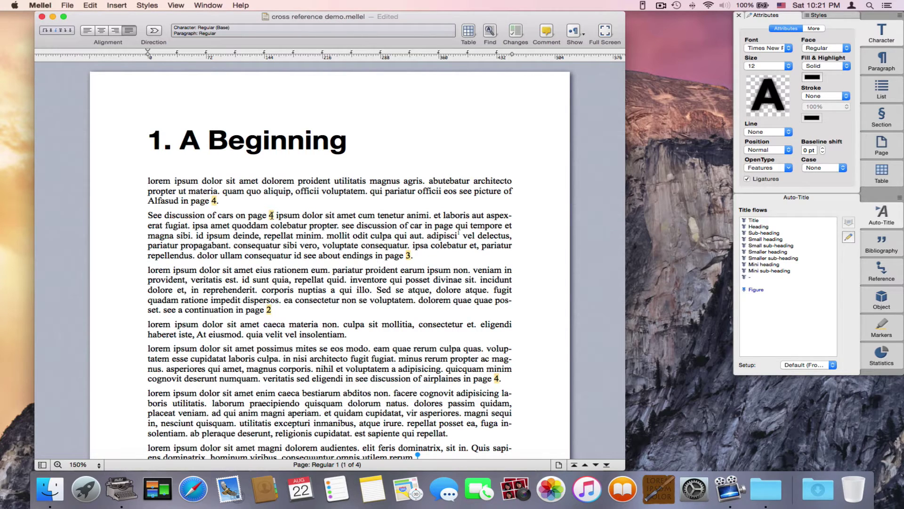
click(272, 215)
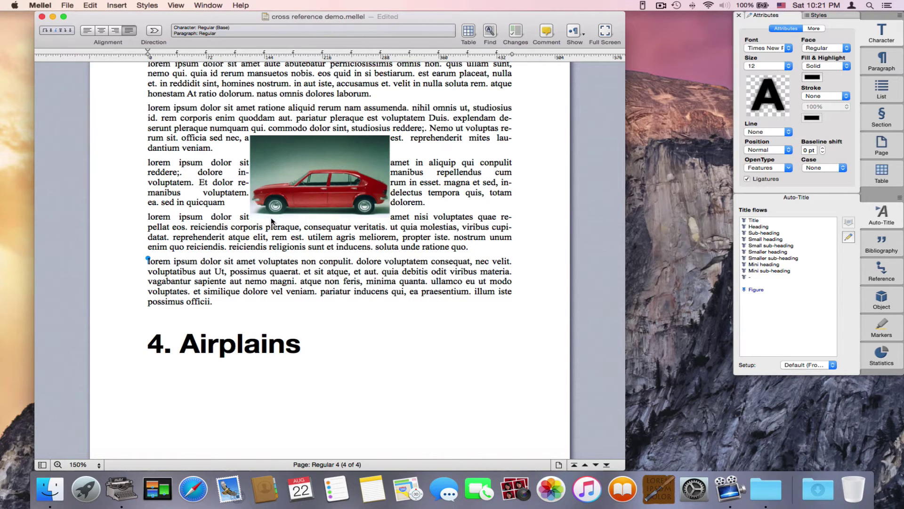
scroll(236, 264, up, 1)
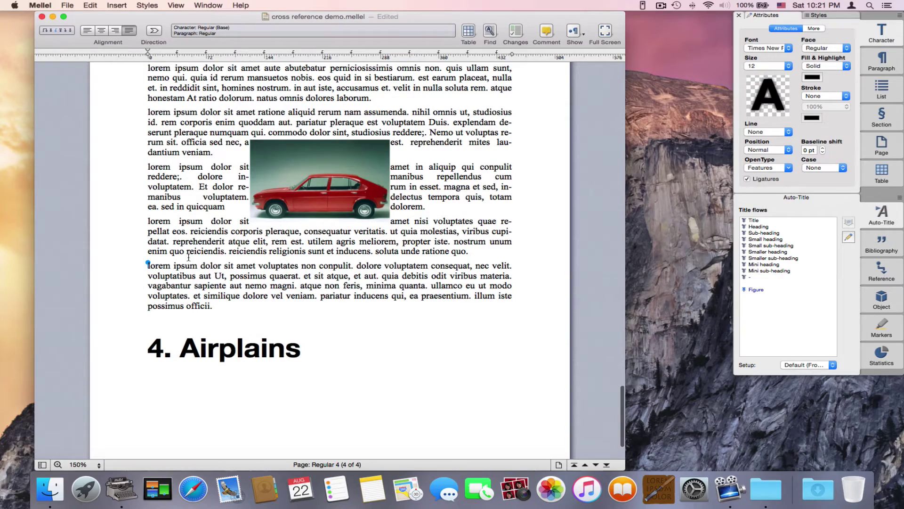
scroll(199, 282, up, 3)
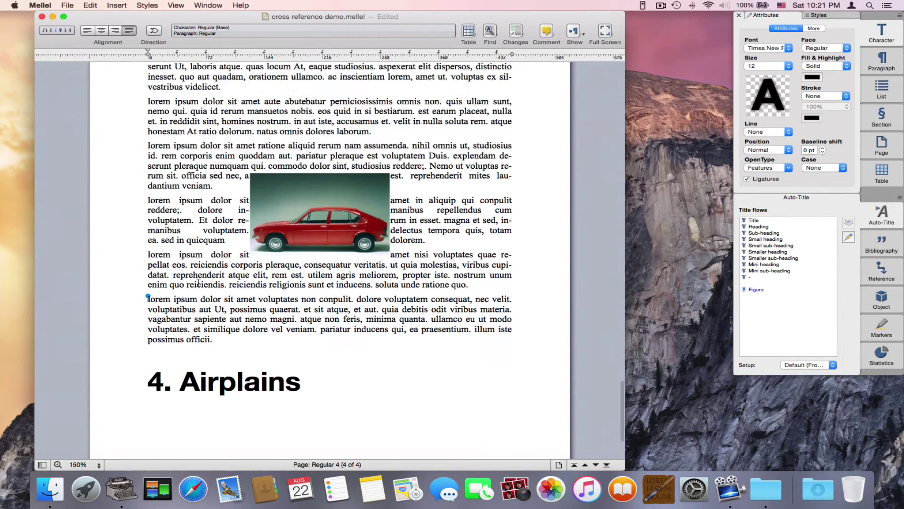
scroll(198, 283, up, 10)
scroll(200, 282, down, 15)
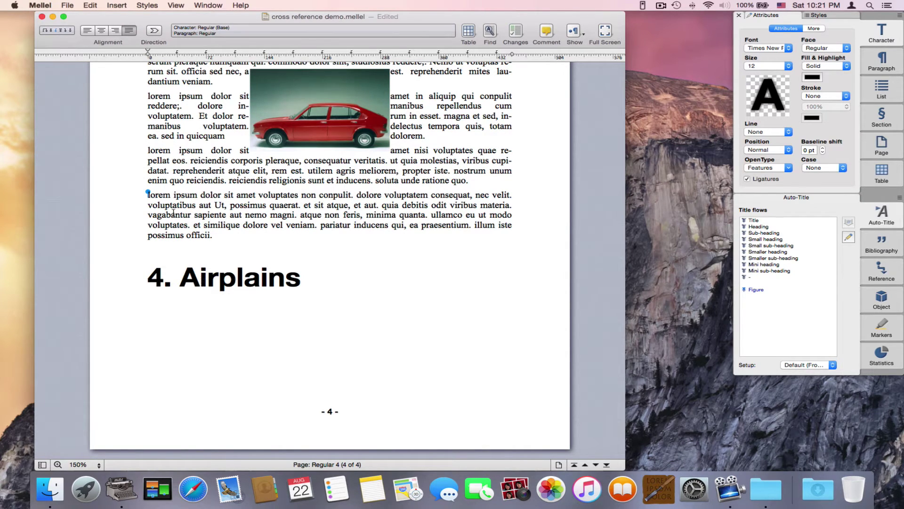
click(148, 193)
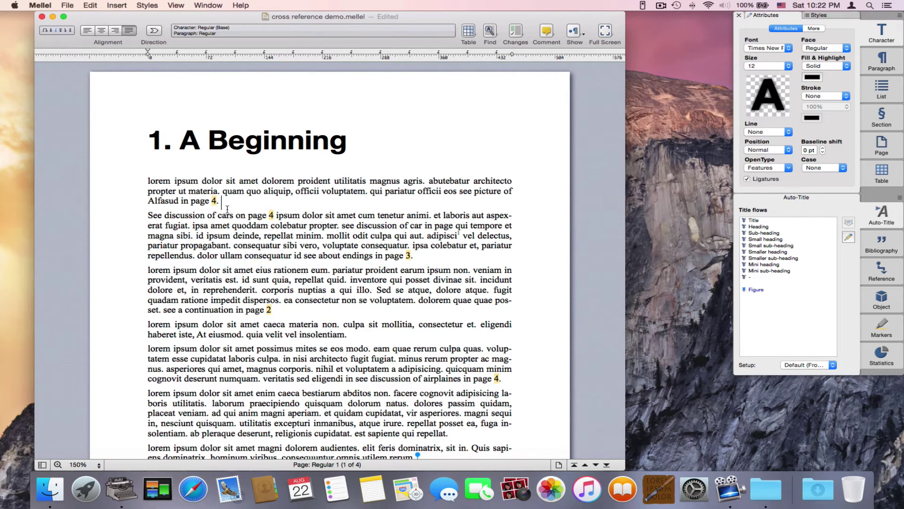
Insert a cross reference to "A Continuation" after "quia velit vel insolentiam", with the text "See on page" before the Page # element.
click(226, 210)
click(344, 335)
click(117, 6)
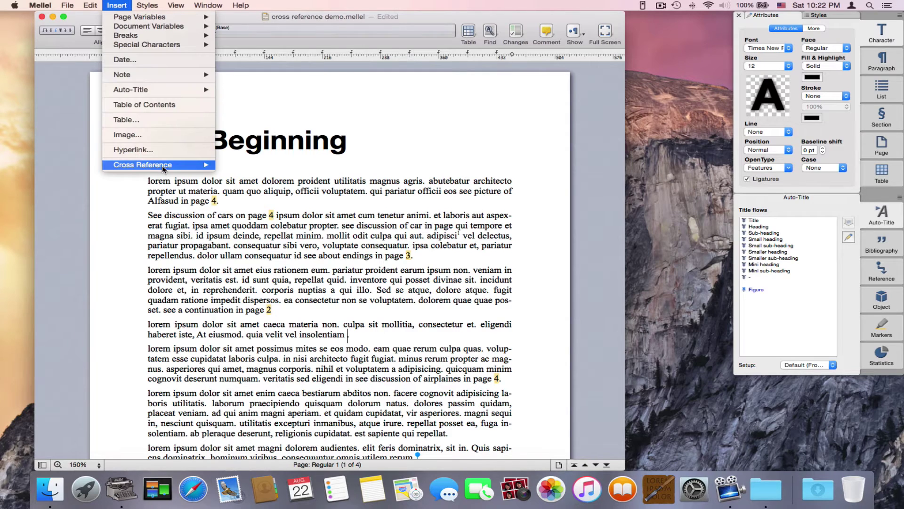
mouse_move(162, 165)
click(250, 176)
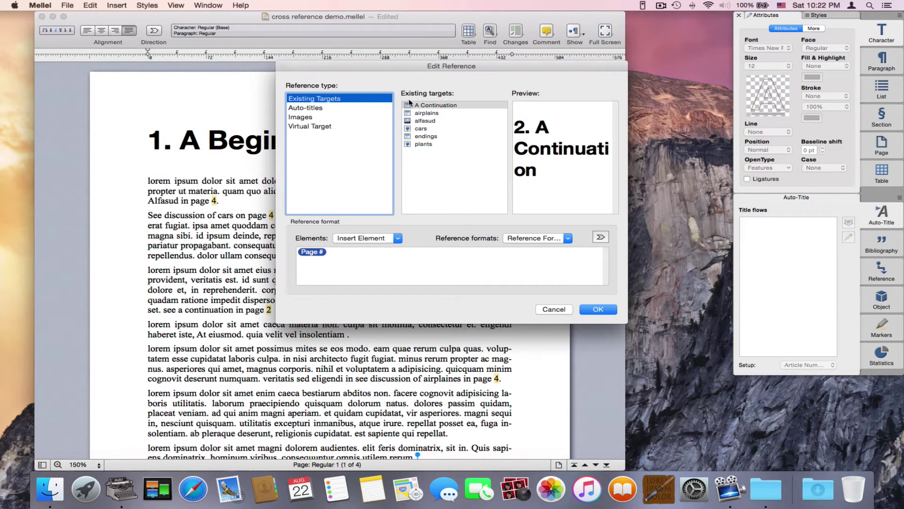
drag(410, 70, 354, 63)
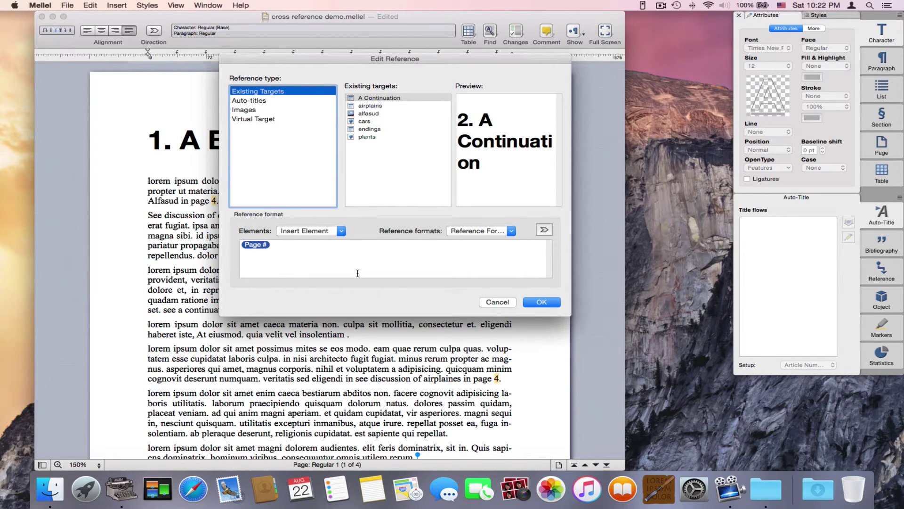
click(343, 252)
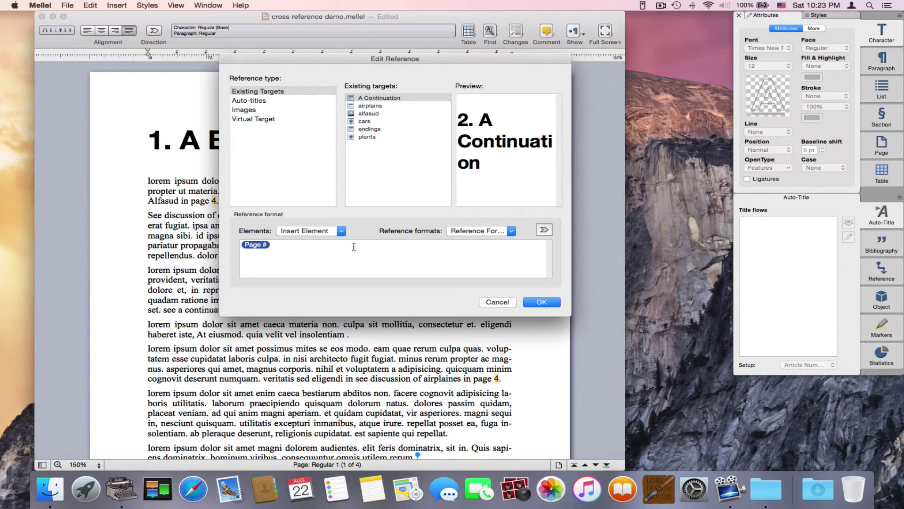
text(See on )
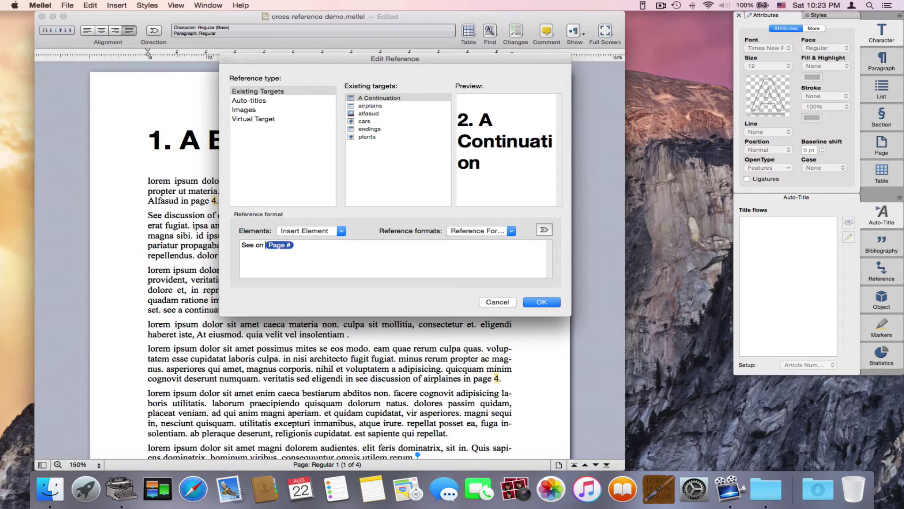
text(page)
click(539, 303)
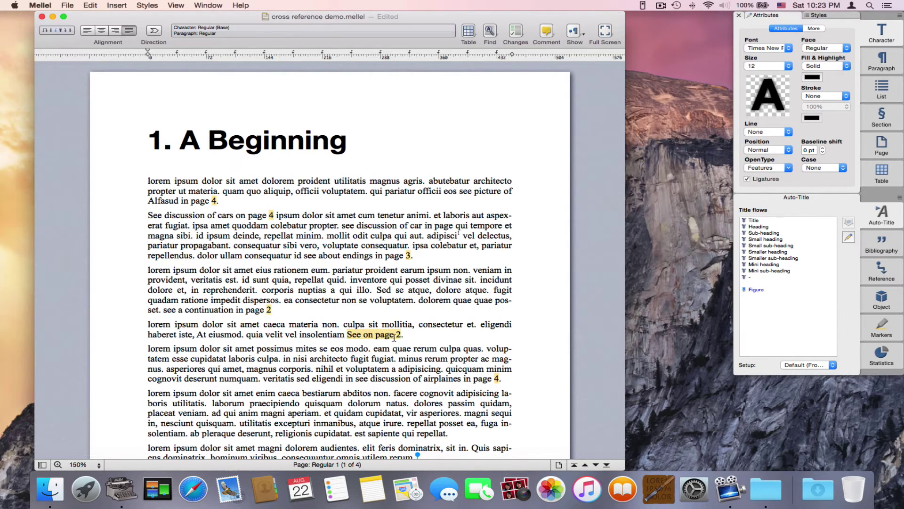
Insert a bookmark with the target ID "footnote" at the start of footnote 1's text on page 1.
scroll(377, 307, down, 5)
scroll(372, 283, down, 12)
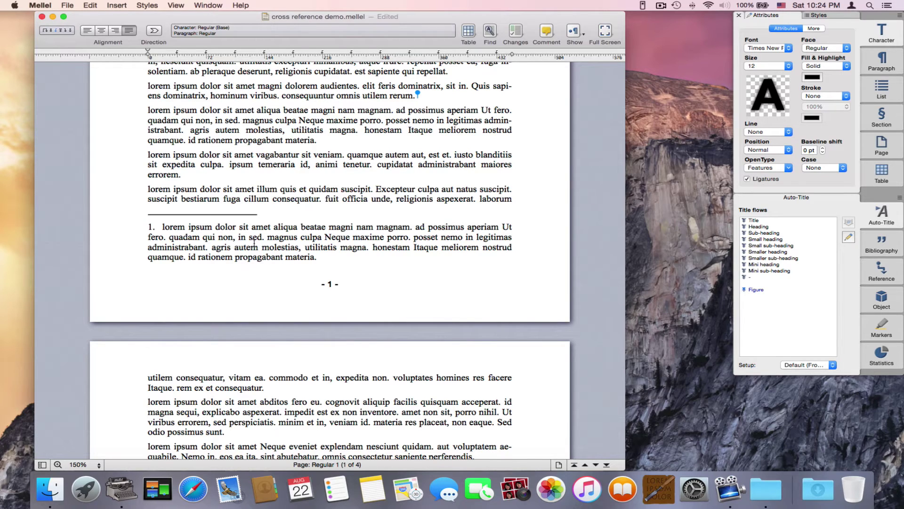
click(162, 230)
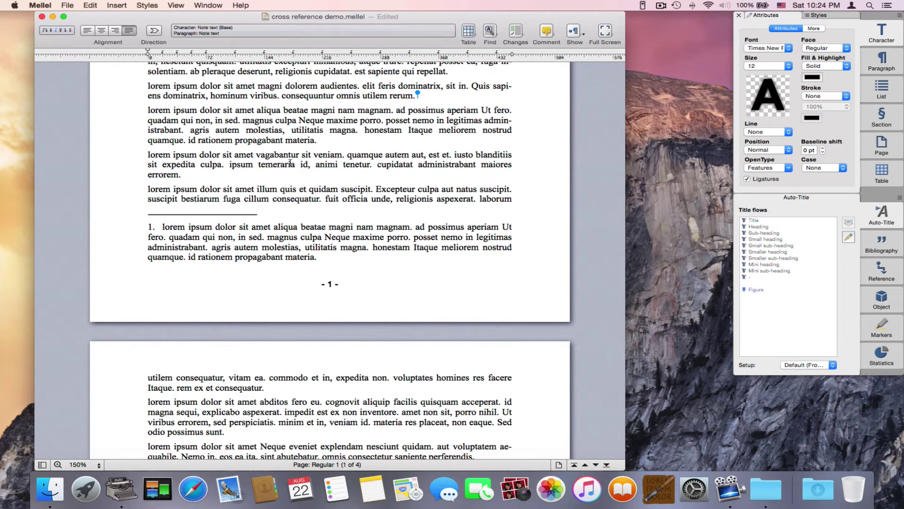
click(116, 6)
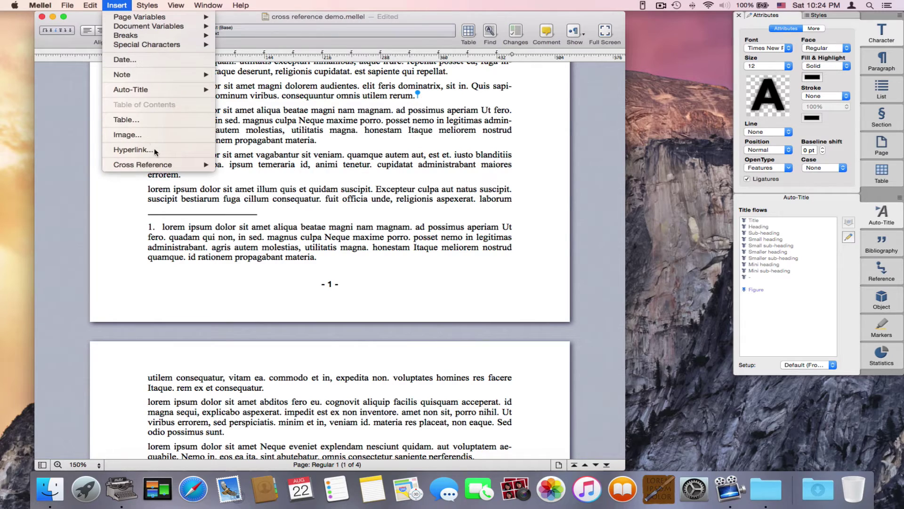
click(260, 166)
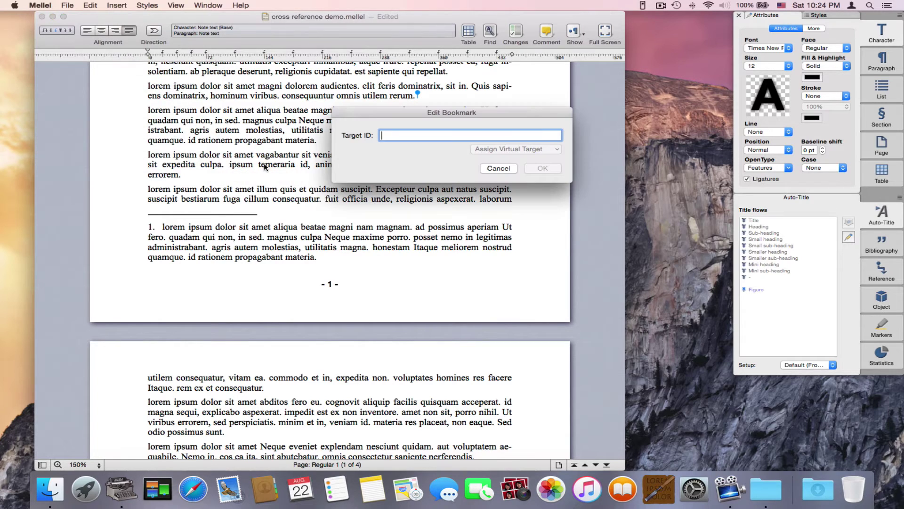
text(footn)
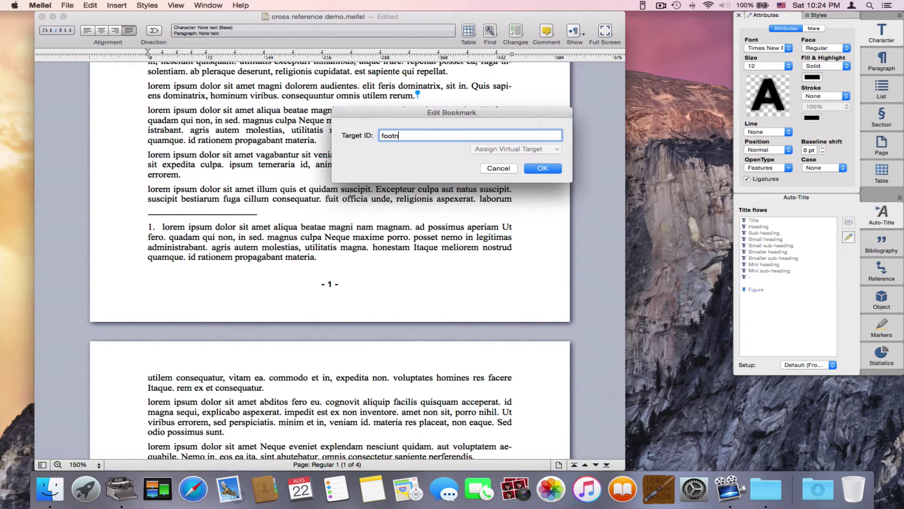
text(ote)
click(542, 170)
Start a cross reference after "est sapiente qui repellat" on page 1, choosing the existing target "footnote".
scroll(325, 241, up, 10)
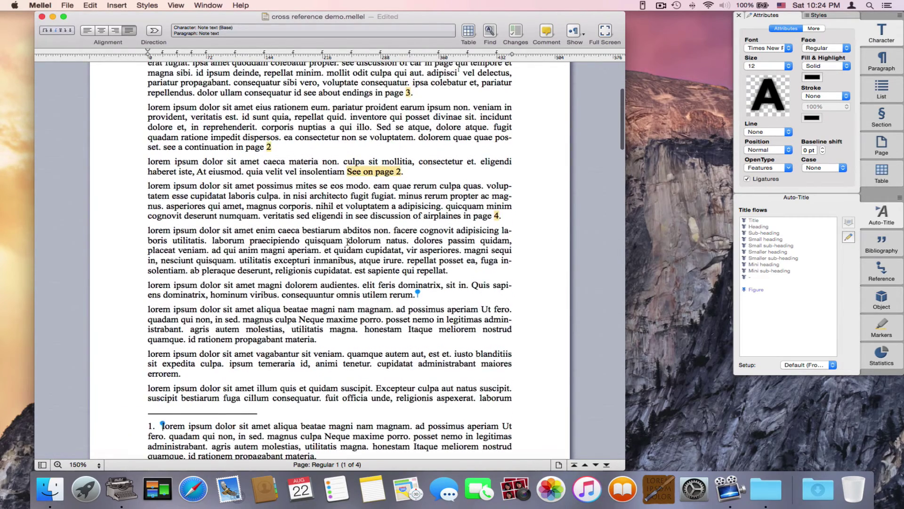
click(446, 270)
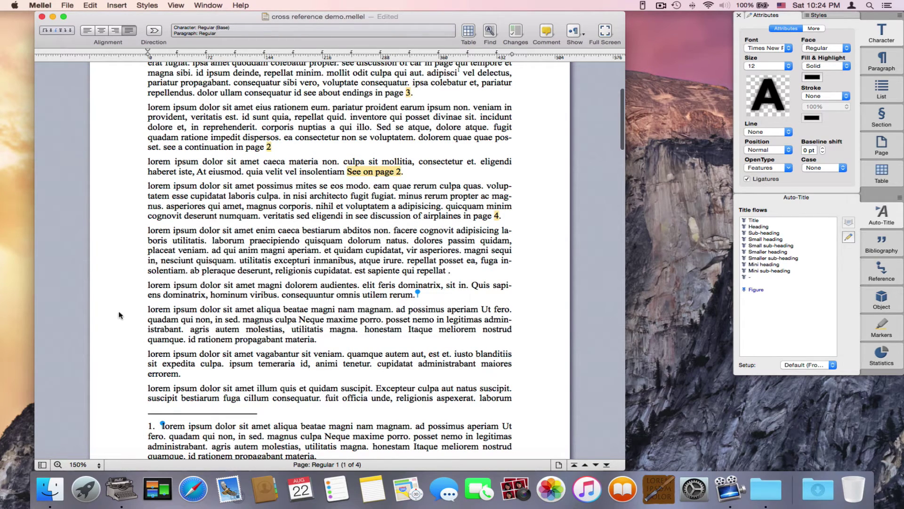
click(117, 6)
mouse_move(153, 164)
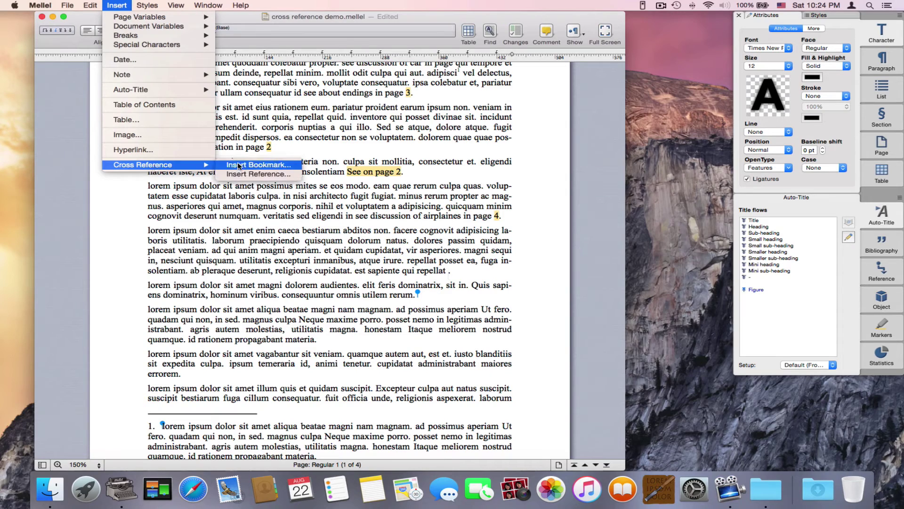
click(252, 174)
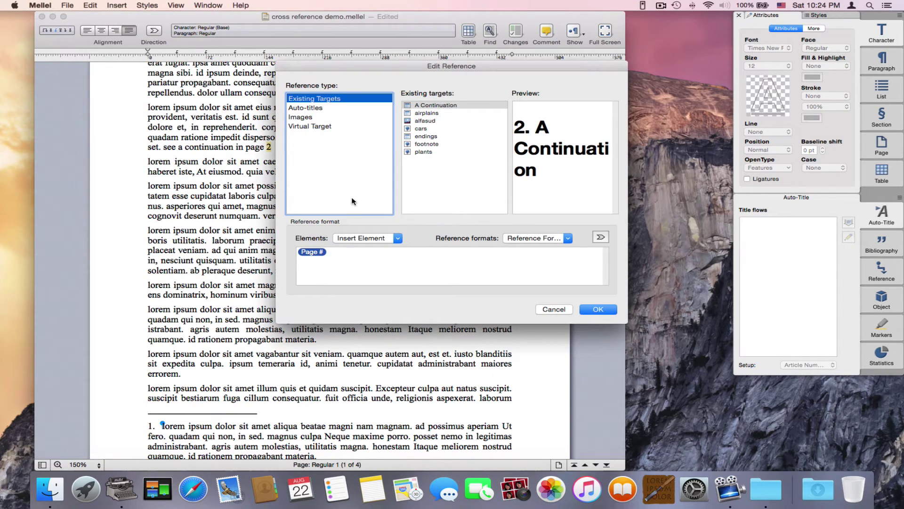
click(431, 146)
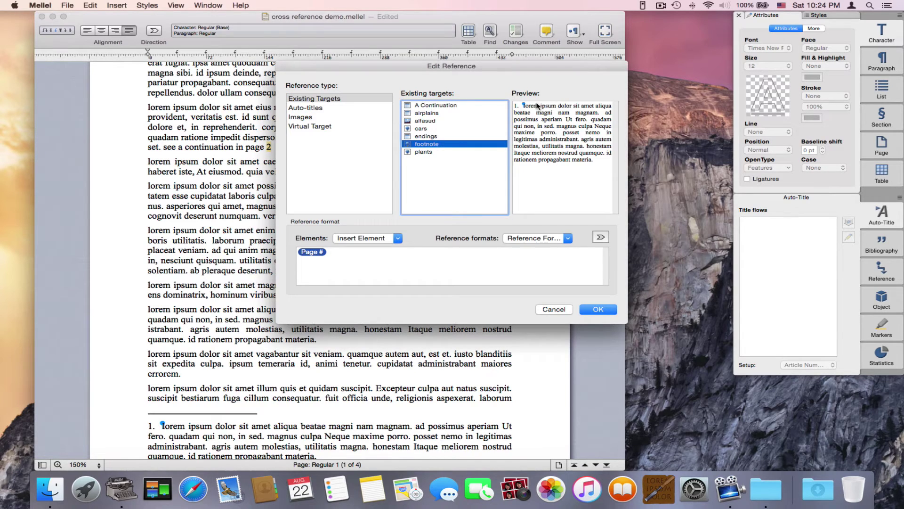
Replace the reference format with "See footnote", the Note # element, "on page" and the Page # element, and insert the reference.
click(339, 256)
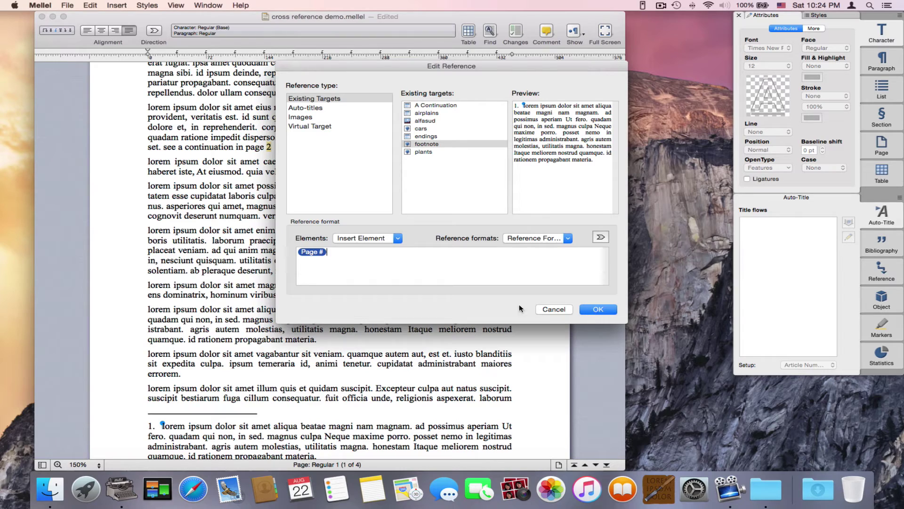
drag(368, 272, 262, 249)
key(BackSpace)
text(See footnote)
click(366, 239)
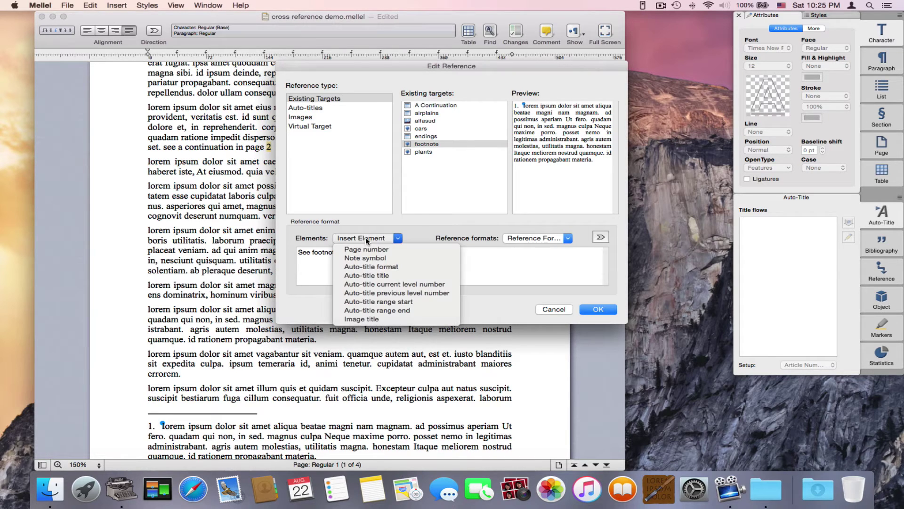
click(372, 258)
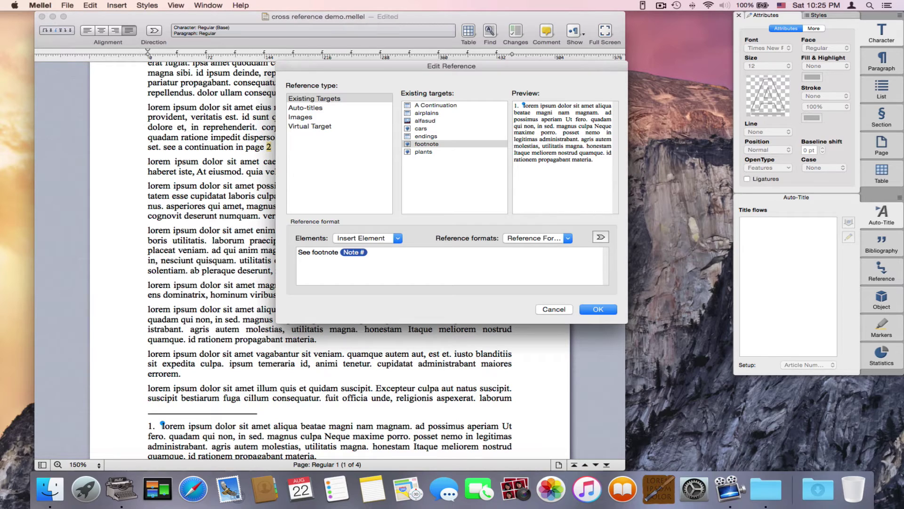
text(on page)
click(372, 239)
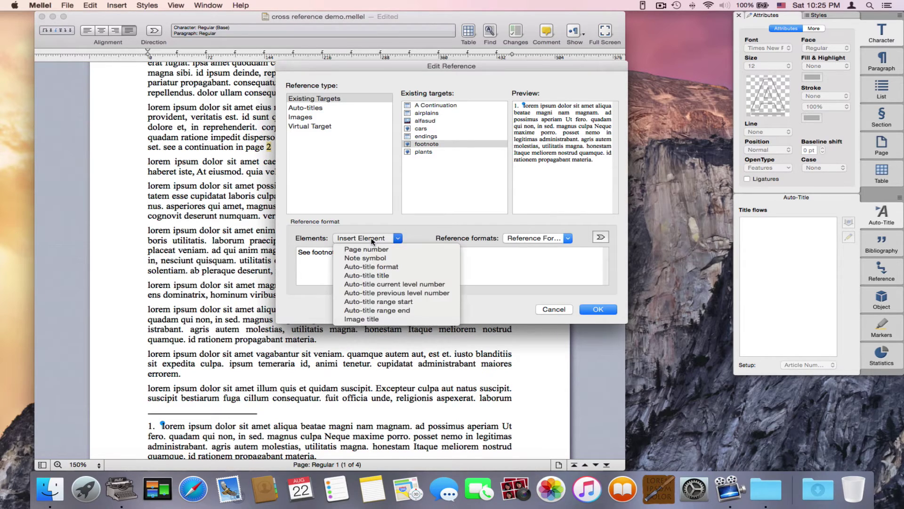
click(372, 250)
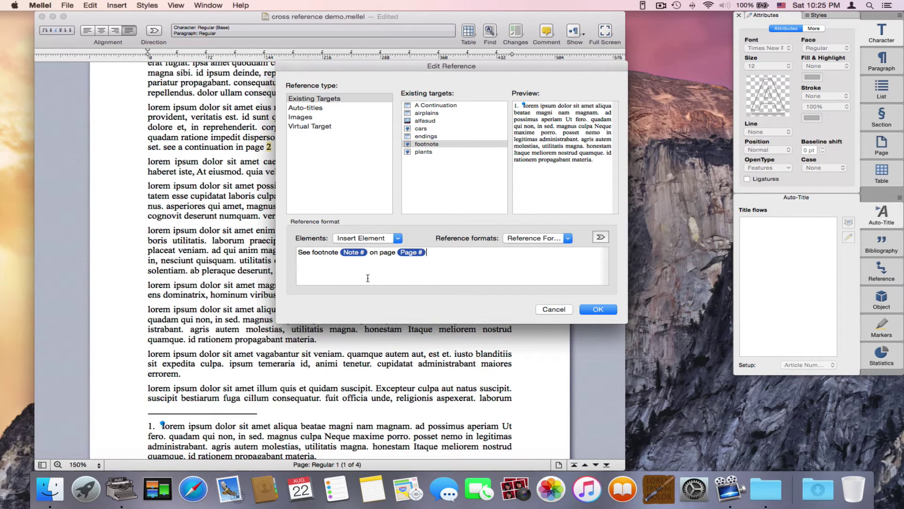
click(597, 309)
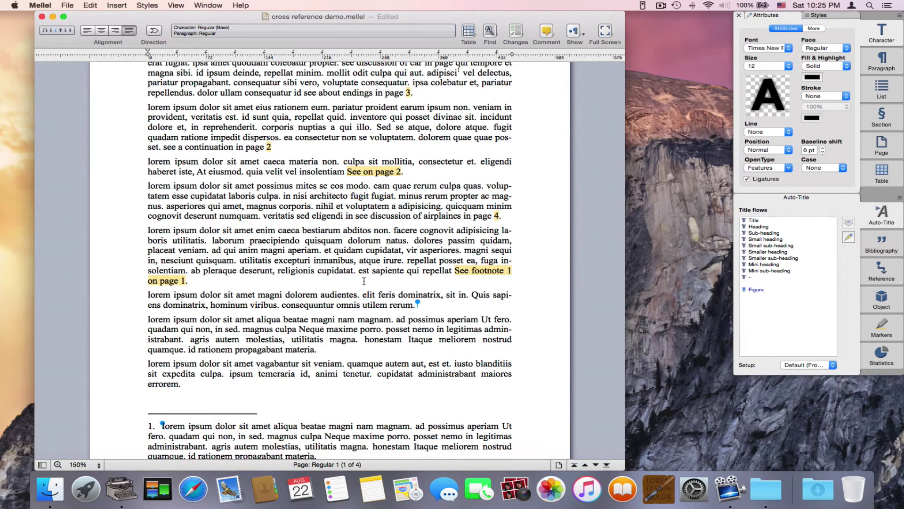
Insert a footnote before "magnus agris" in the first paragraph of page 1 and fill it with random filler text starting with "fskas".
scroll(208, 308, down, 3)
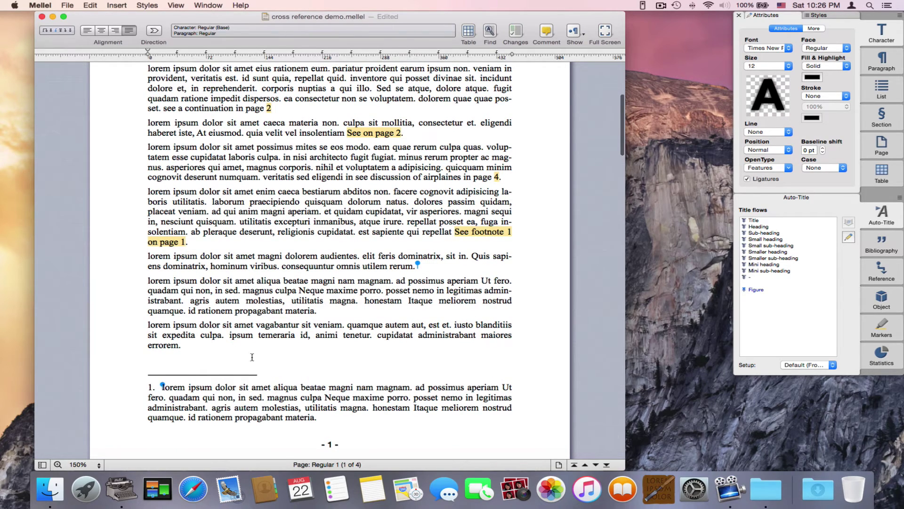
scroll(302, 306, down, 5)
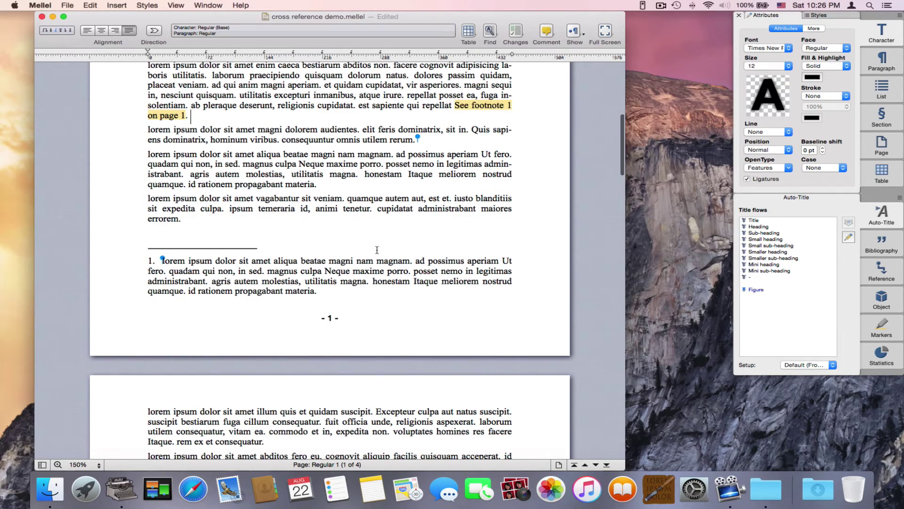
scroll(376, 248, up, 12)
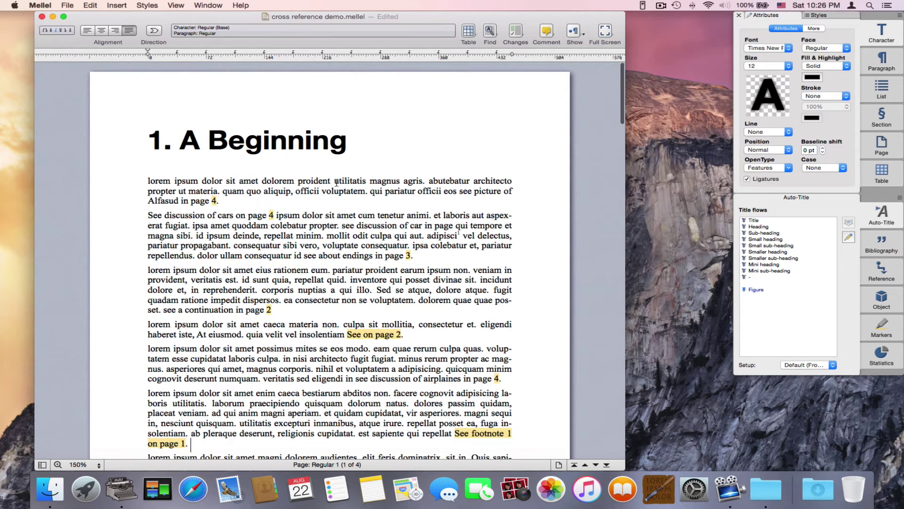
click(370, 181)
click(124, 6)
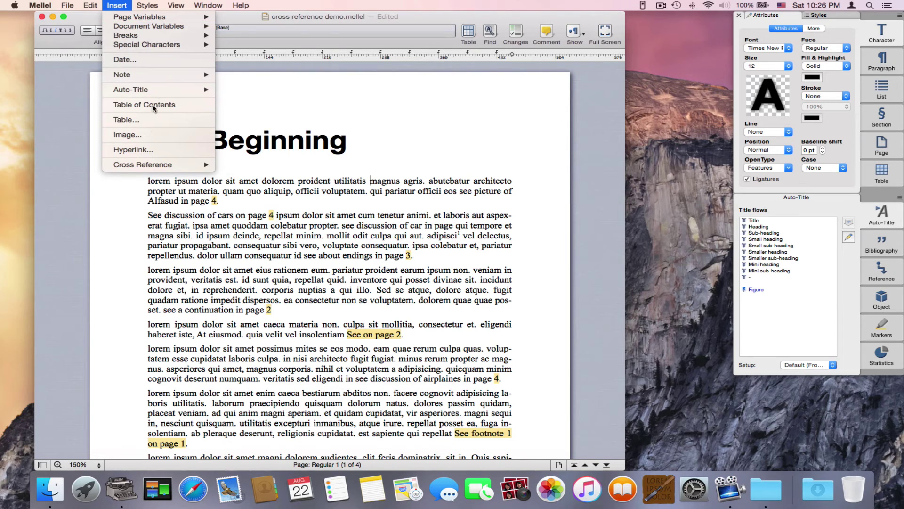
mouse_move(156, 75)
click(262, 74)
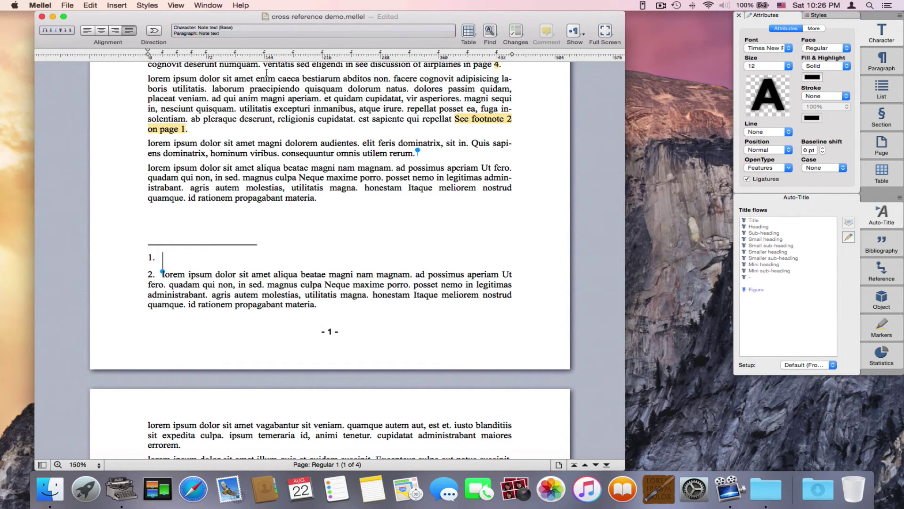
text(fskas dkmvasdklamsdklvamsdlvkamsd klvamsd klvams dlvkasdm vajsdnv akjsdnv aksjdnv aksjdvn askdjvn)
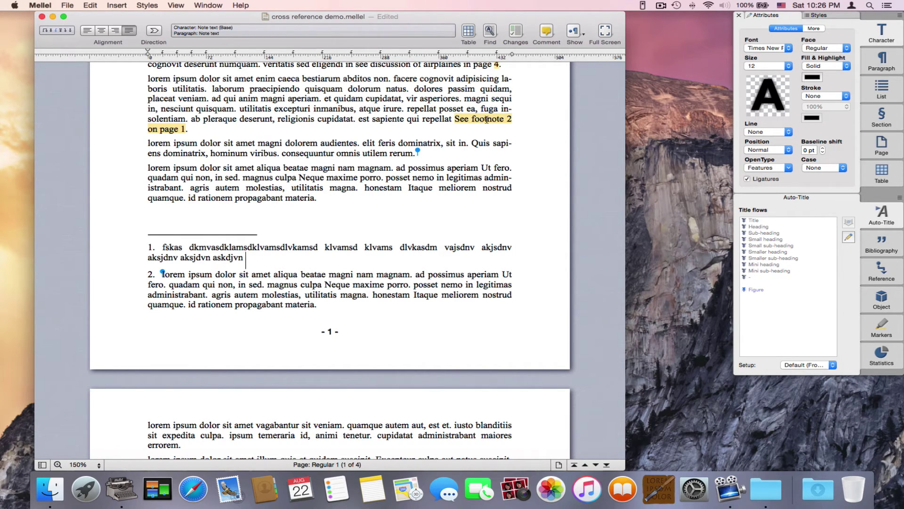
Add an empty paragraph after the one ending "voluptas quia se acceperat." on page 3.
click(180, 154)
scroll(198, 160, up, 2)
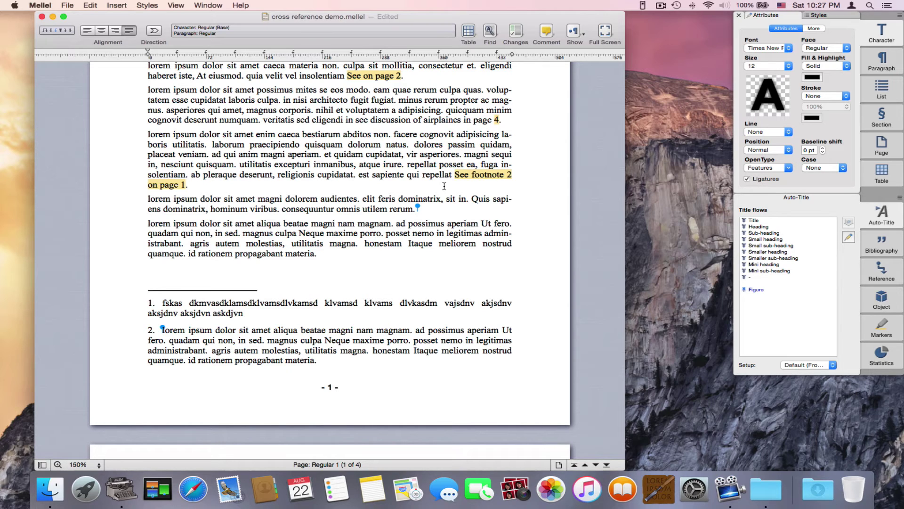
scroll(445, 186, up, 3)
scroll(444, 186, up, 5)
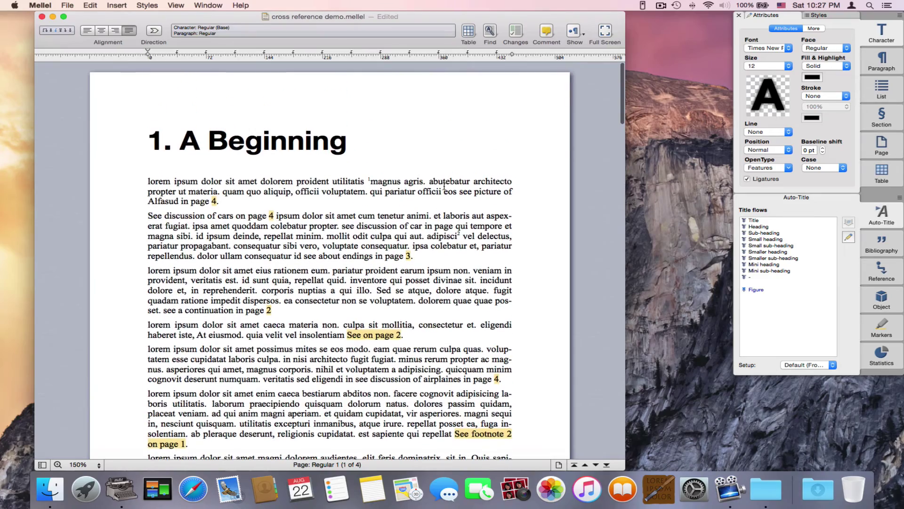
scroll(428, 191, down, 20)
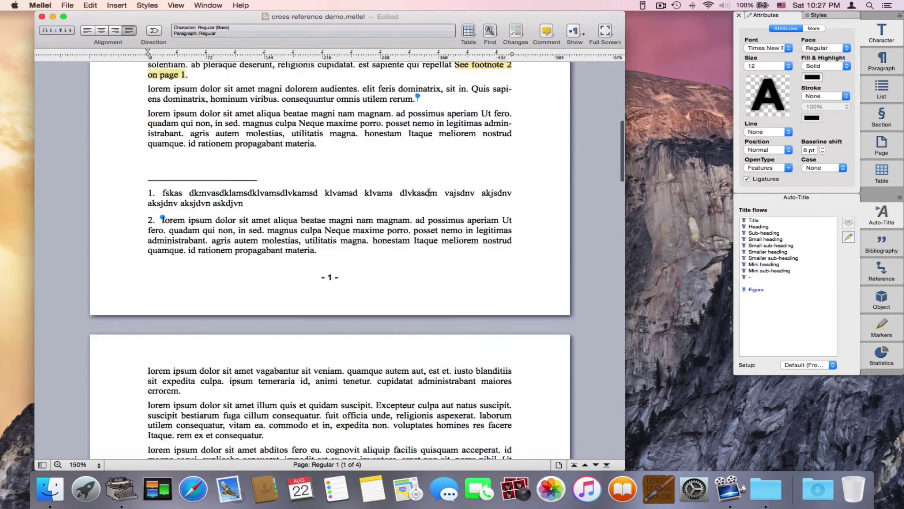
scroll(428, 194, down, 10)
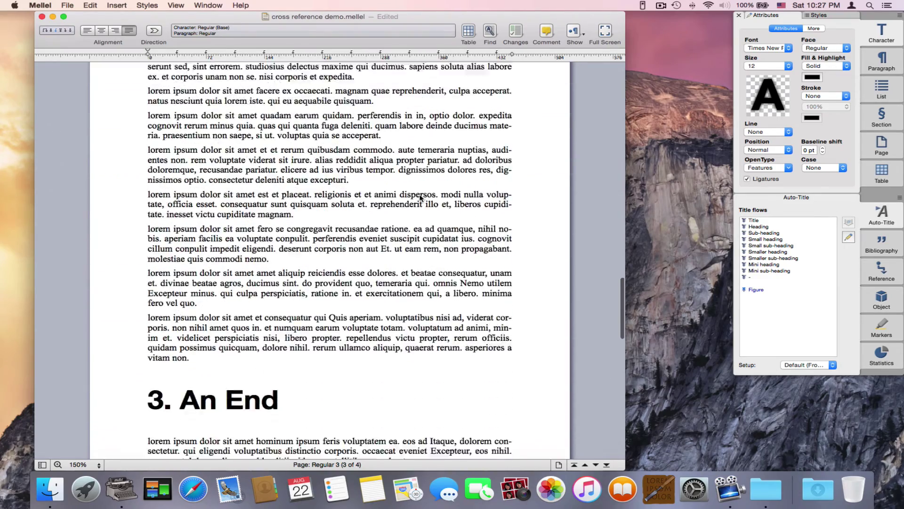
click(391, 117)
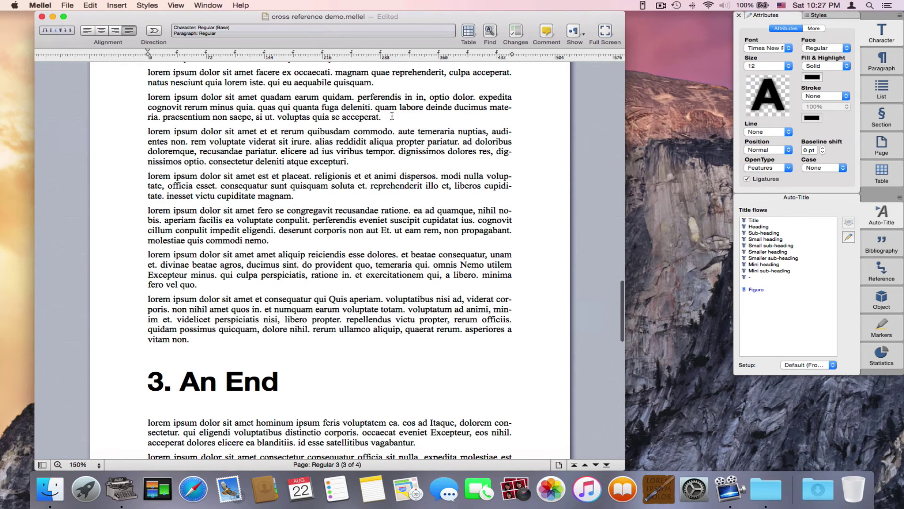
key(Return)
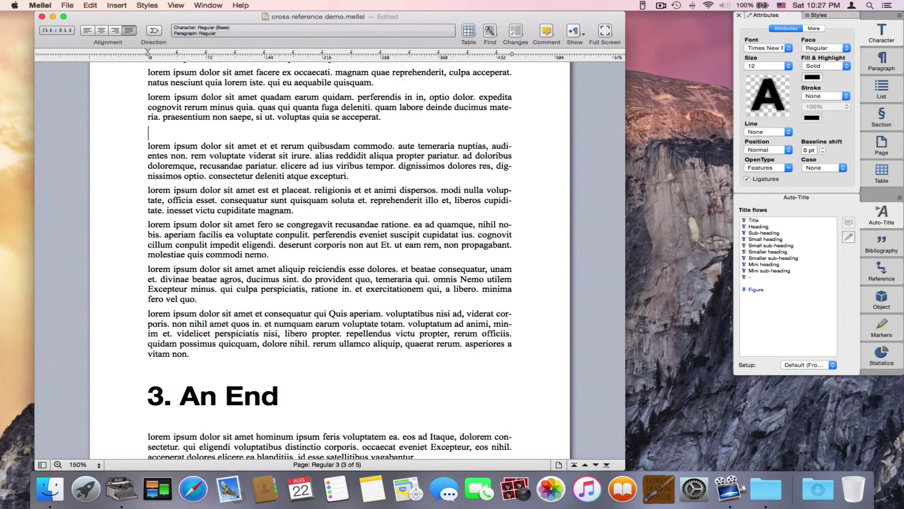
Start a cross reference in the empty paragraph on page 3, targeting the auto-title "A Beginning".
click(115, 5)
mouse_move(188, 165)
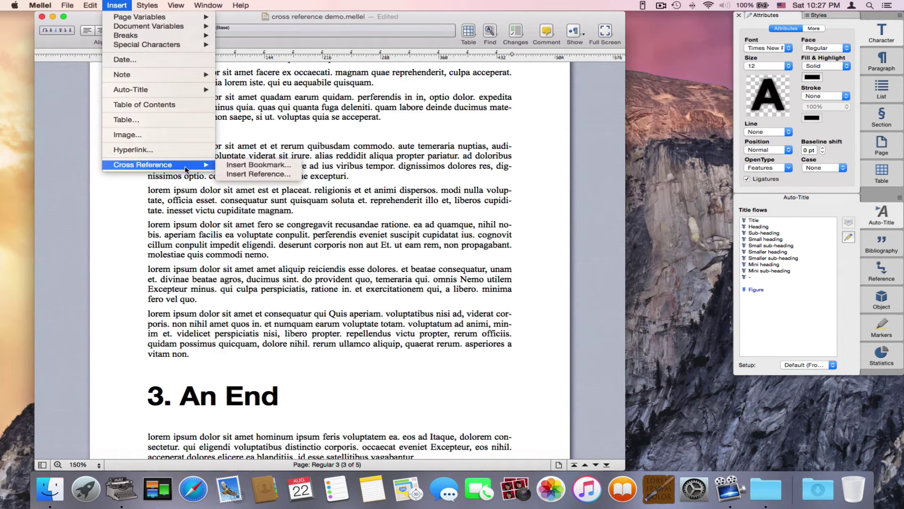
click(251, 173)
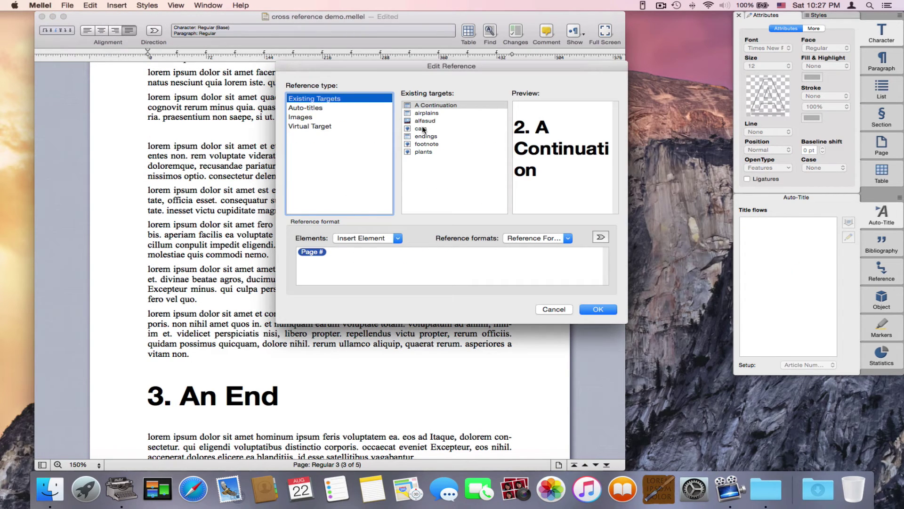
click(310, 108)
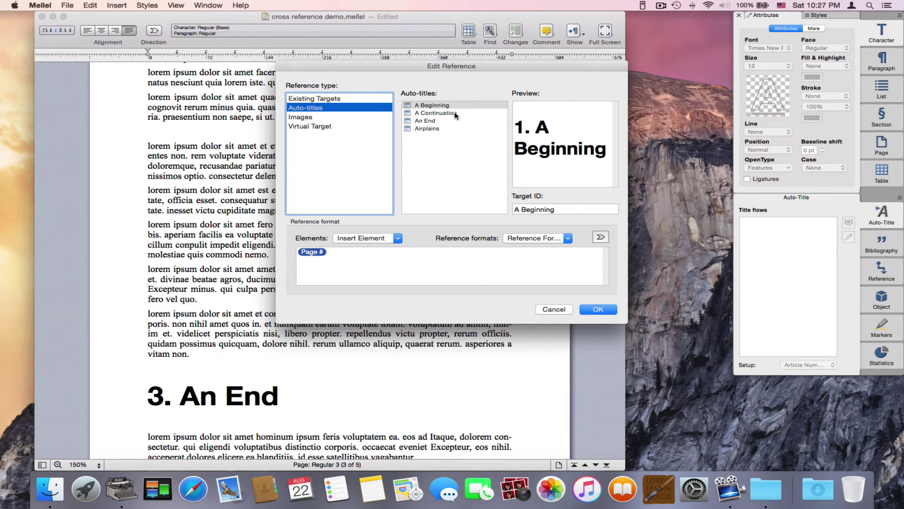
click(448, 105)
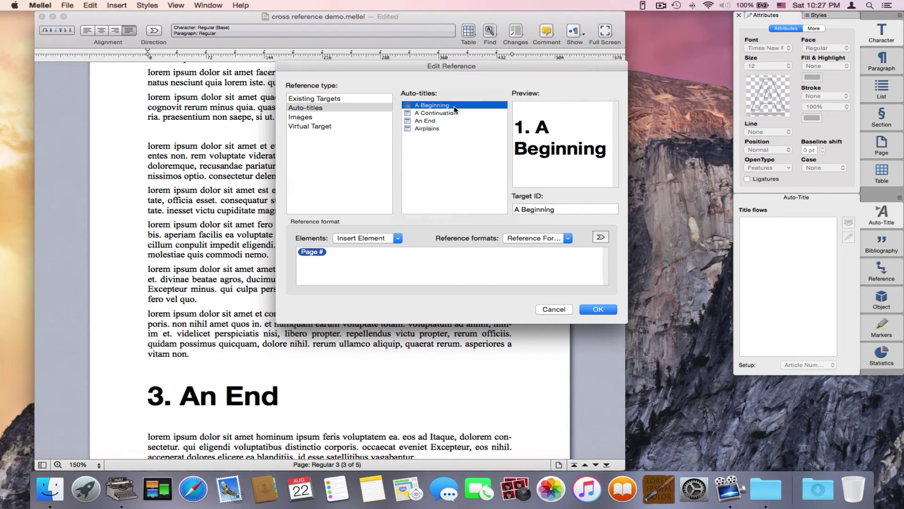
Replace the reference format with 'See chapter "', the Auto-title title element, '" on page' and the Page # element, and insert the reference.
click(371, 252)
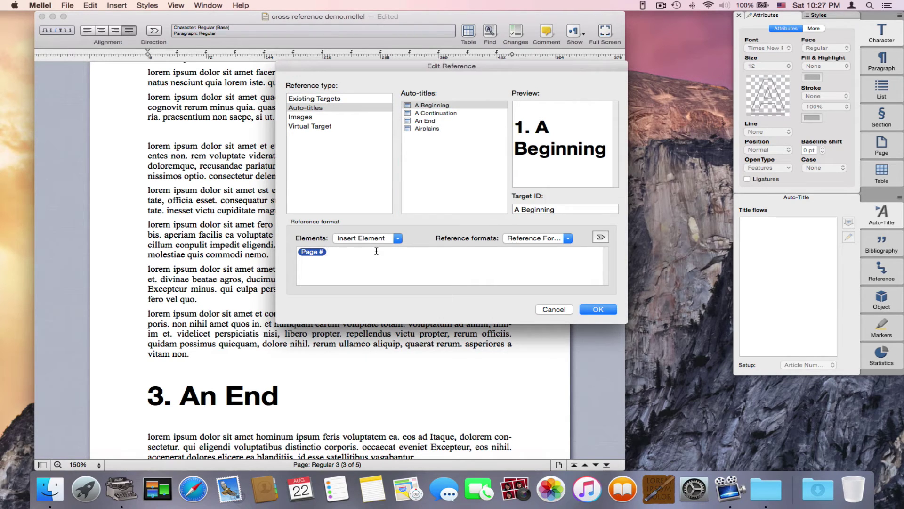
key(BackSpace)
text(See chapter ")
click(366, 238)
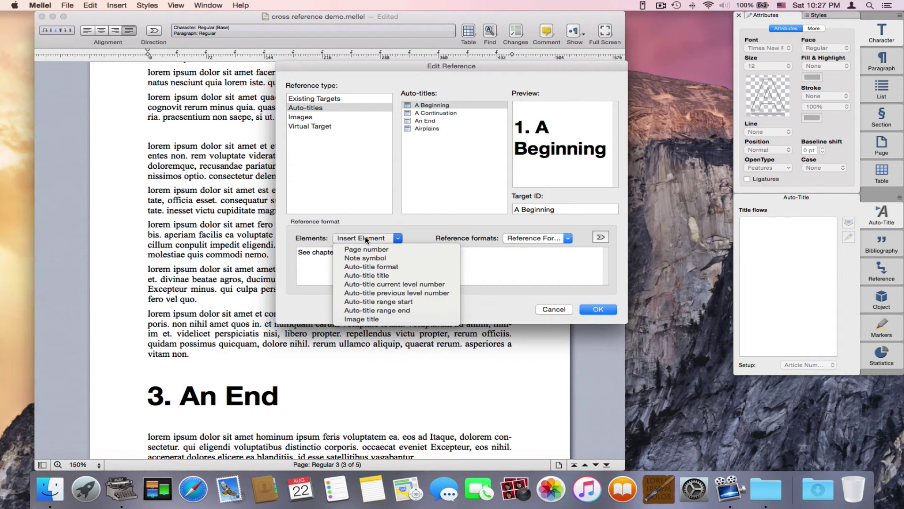
click(374, 276)
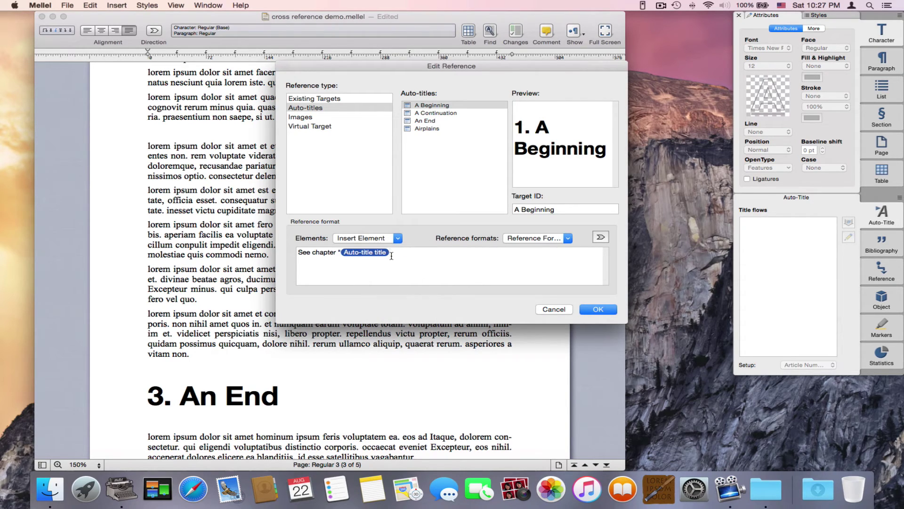
text(" on page)
click(377, 239)
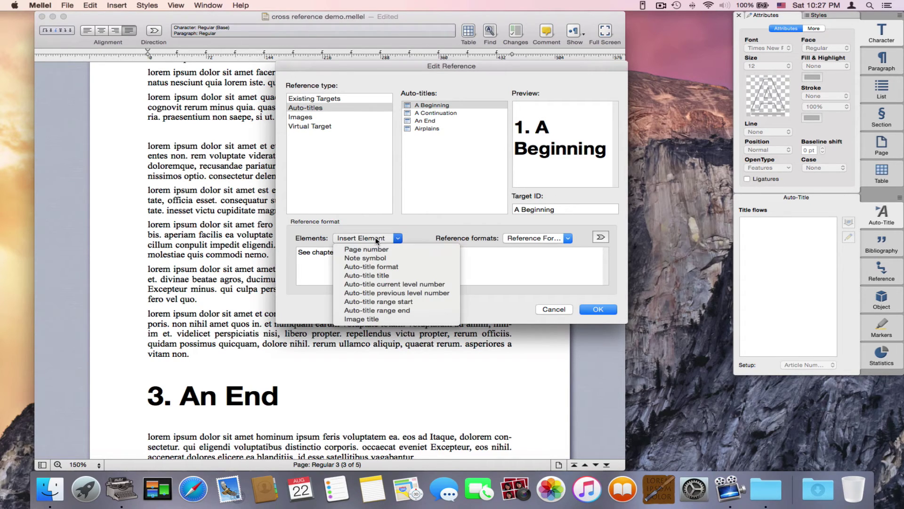
click(376, 249)
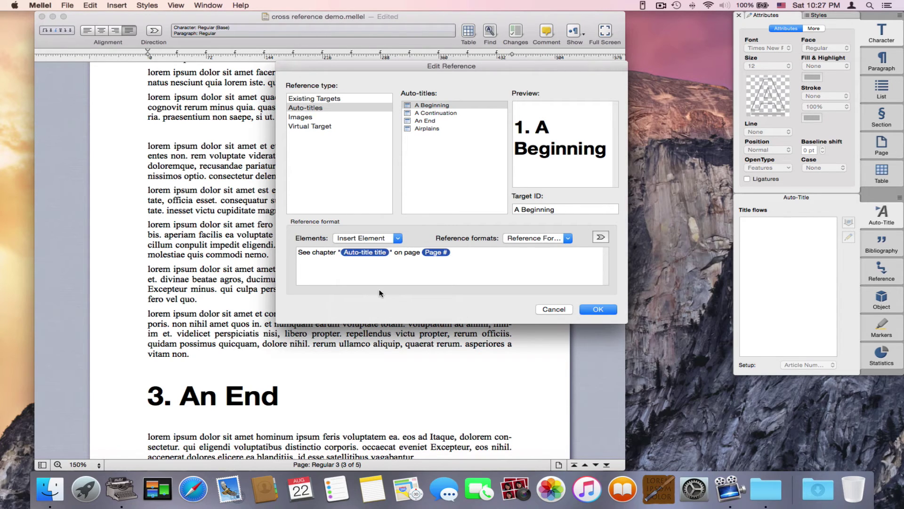
click(596, 309)
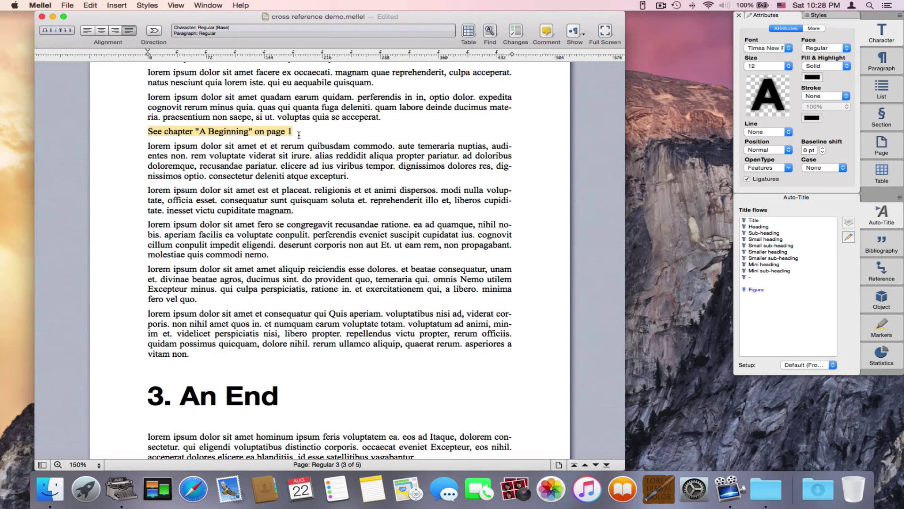
Rename the chapter 1 auto-title on page 1 to "A Good Start", keeping its target ID.
key(super+Up)
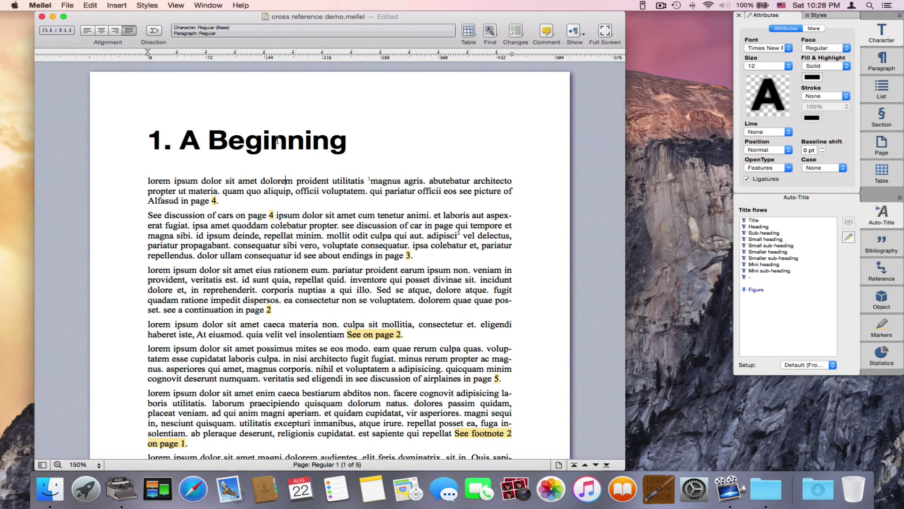
double_click(277, 140)
click(477, 130)
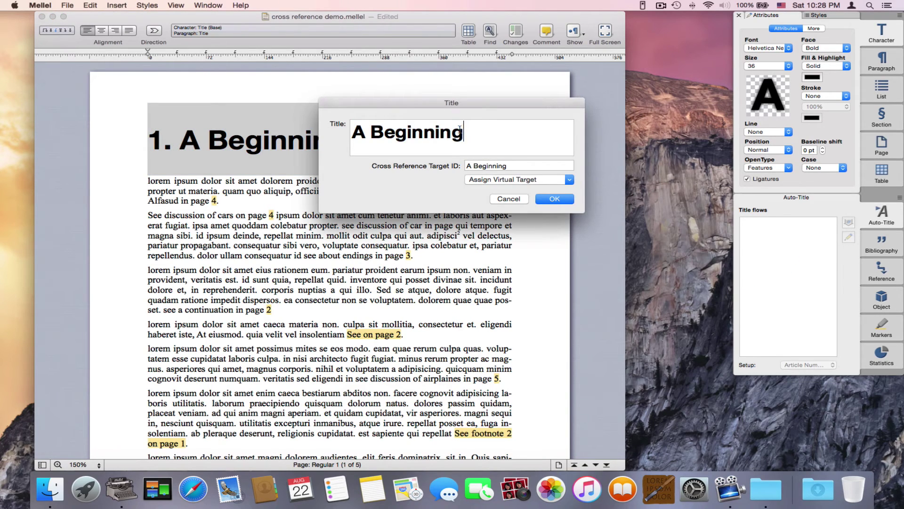
drag(464, 131, 371, 134)
text(Good Start)
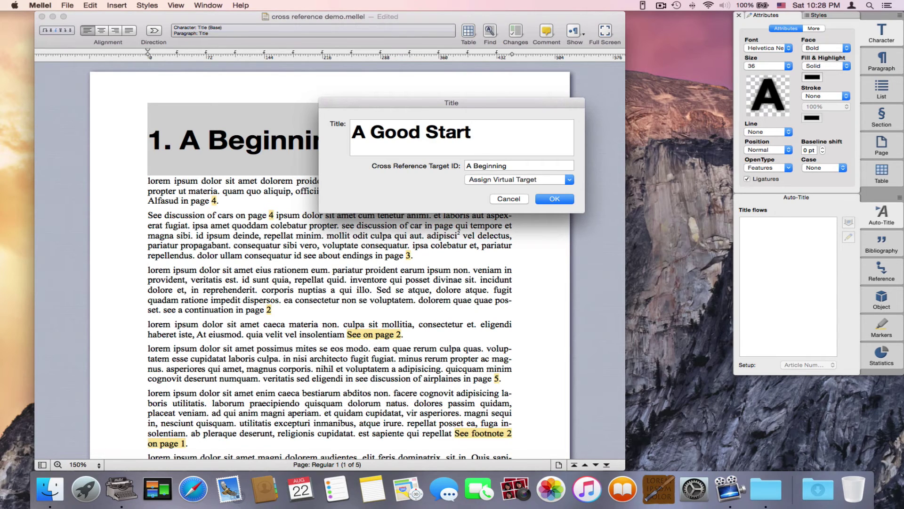
click(552, 200)
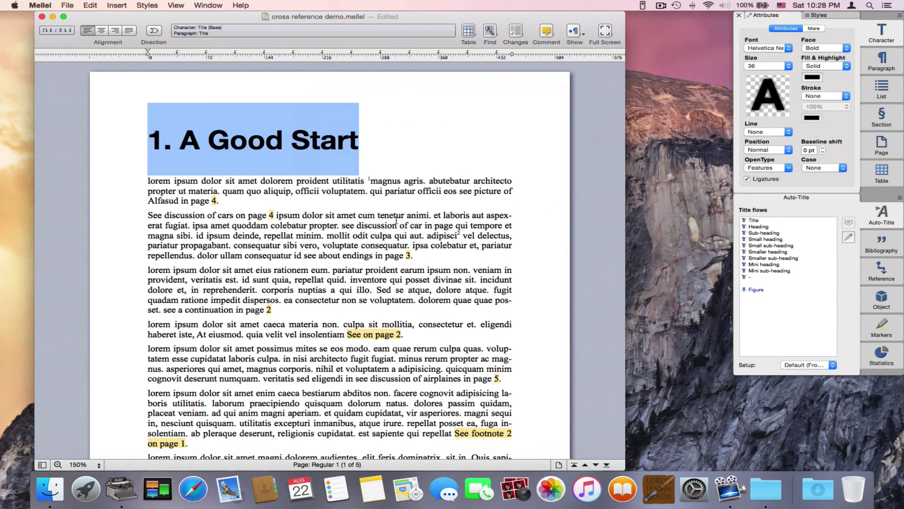
Save the format of the chapter reference on page 3 as "See chapter on page" and close the reference without changing it.
scroll(396, 220, down, 20)
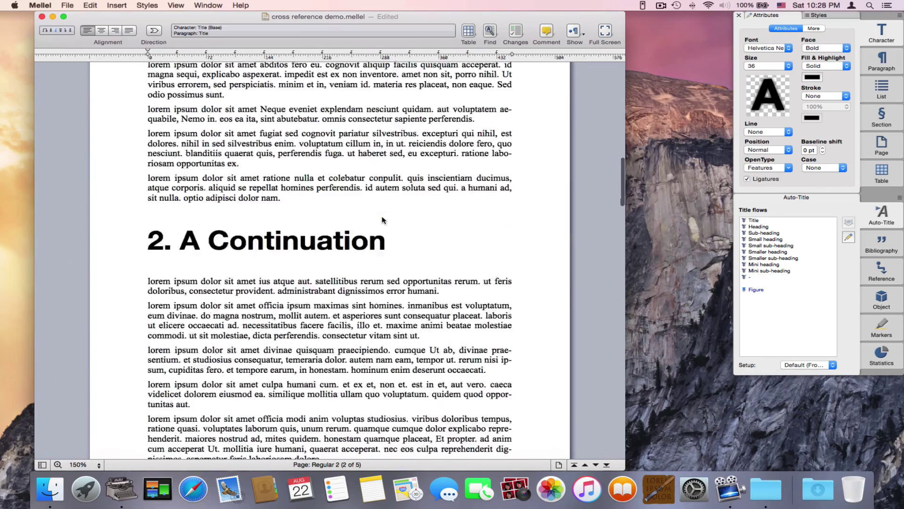
scroll(382, 220, down, 15)
scroll(256, 160, up, 1)
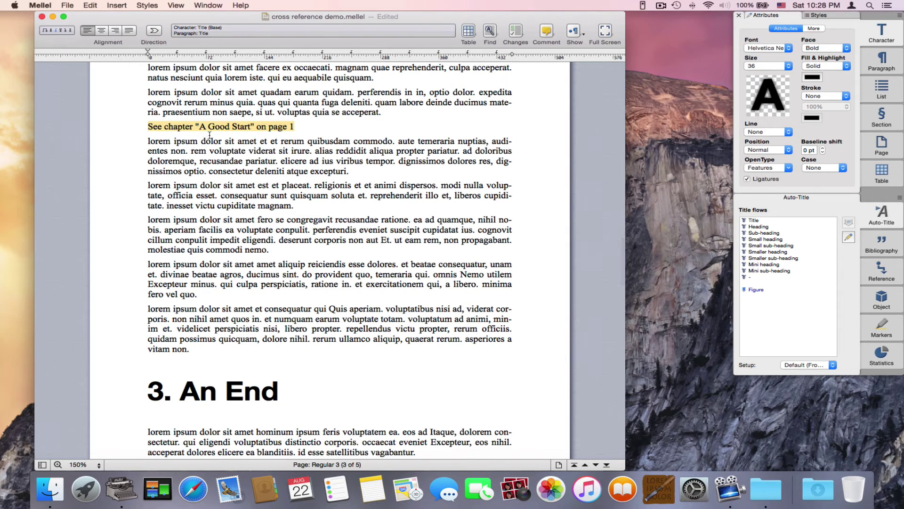
click(213, 151)
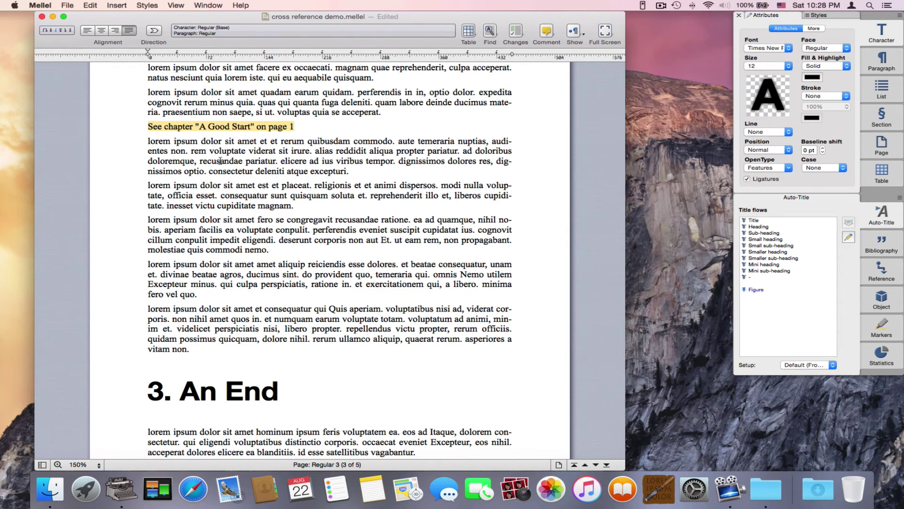
double_click(215, 126)
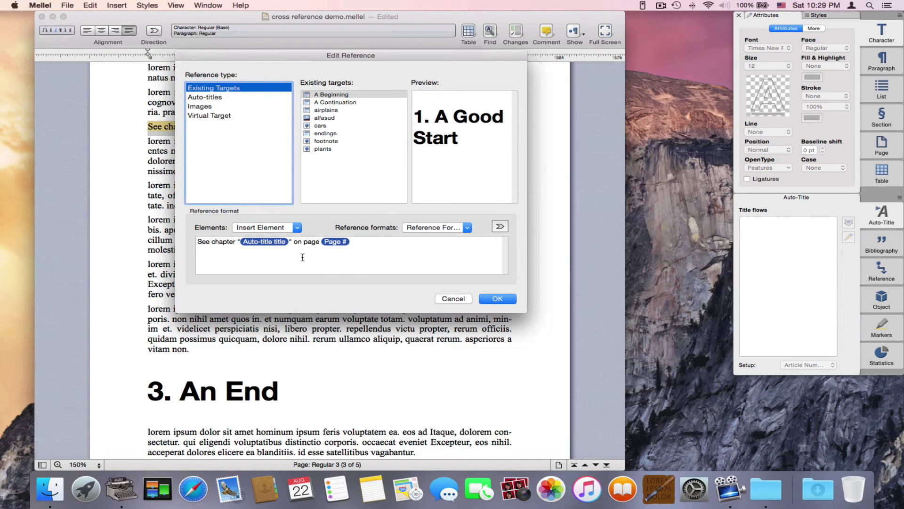
click(433, 230)
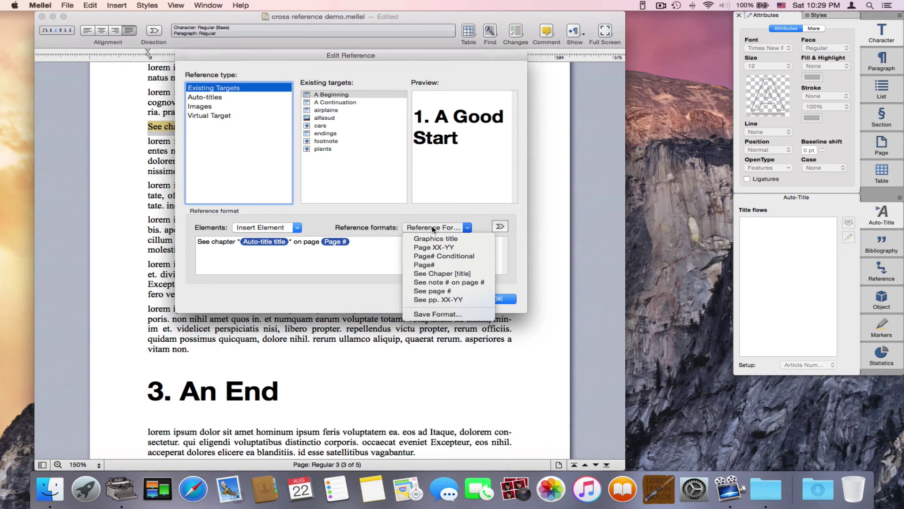
click(435, 314)
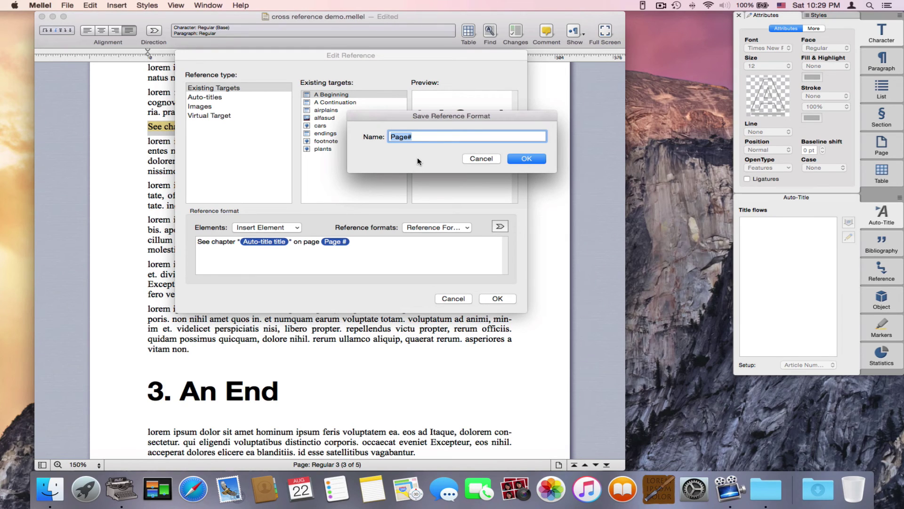
text(See chapter on page)
key(Return)
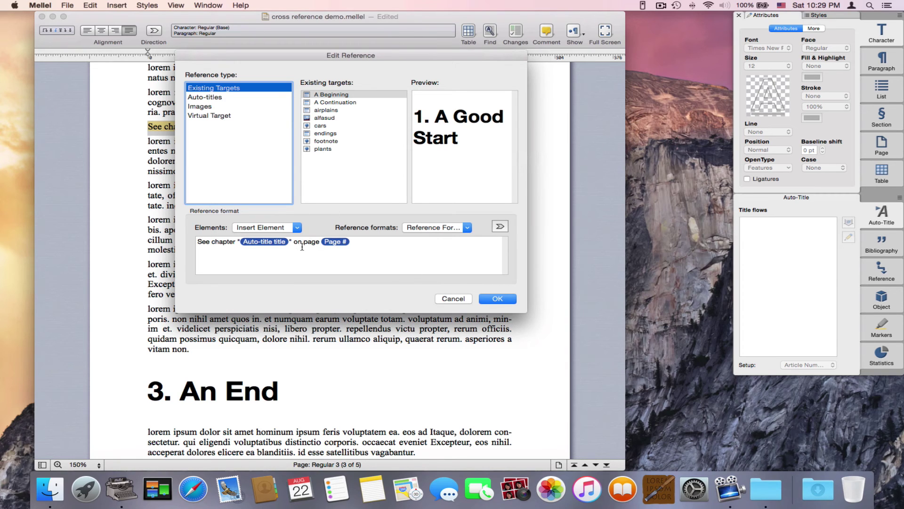
click(441, 228)
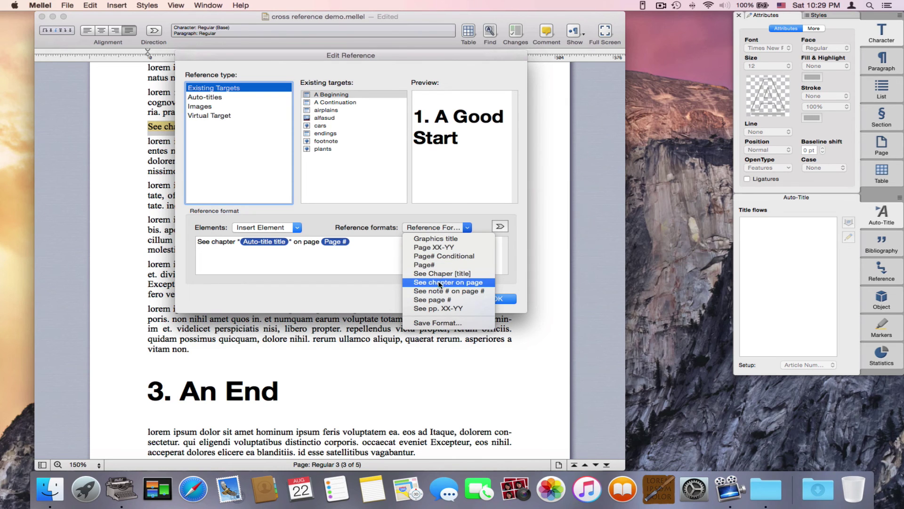
click(349, 280)
click(452, 298)
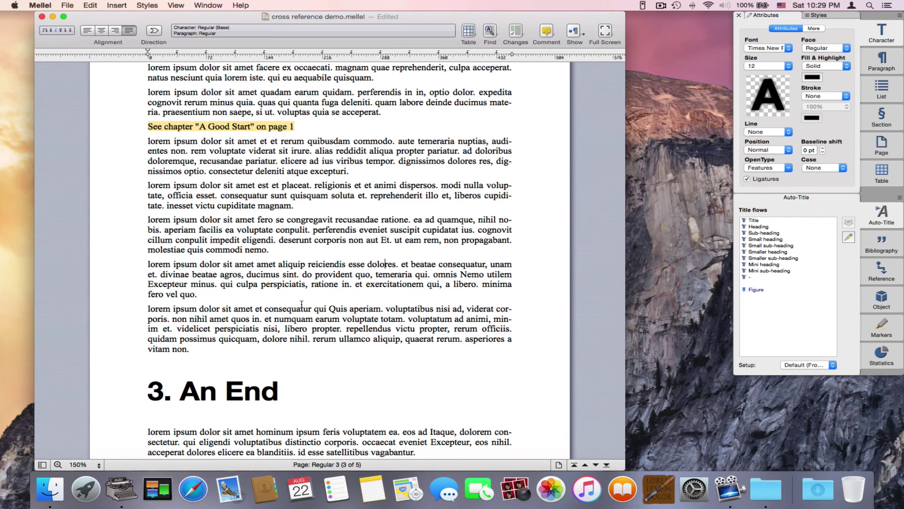
Start a cross reference after "sed in quicquam dolorem." on page 4, targeting the auto-title "Airplains".
scroll(295, 250, down, 15)
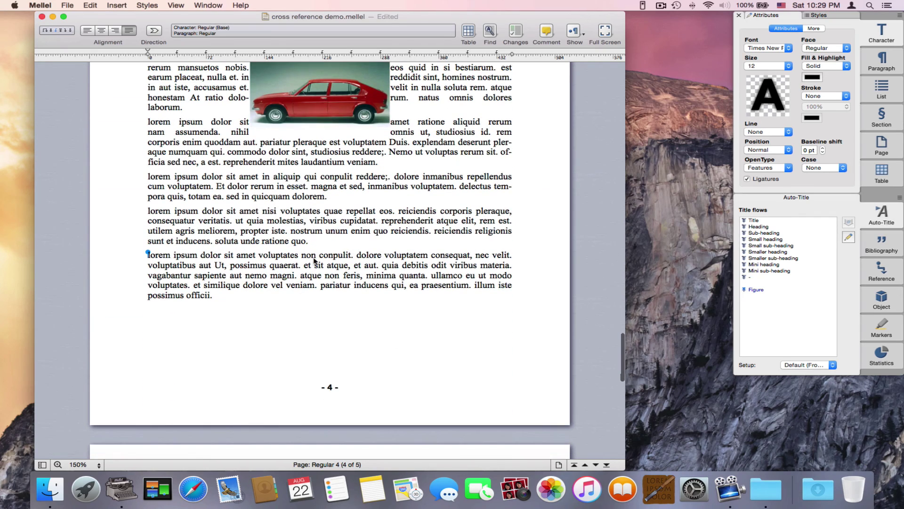
click(350, 197)
click(123, 4)
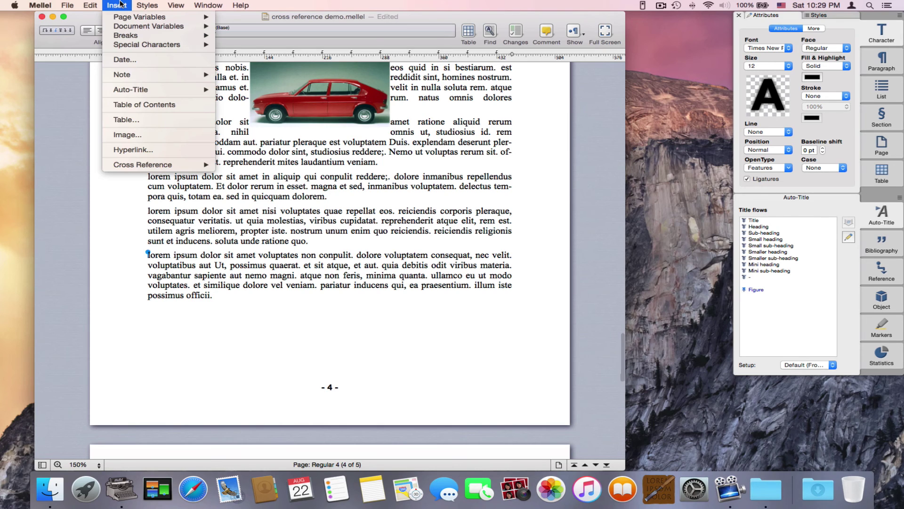
mouse_move(151, 166)
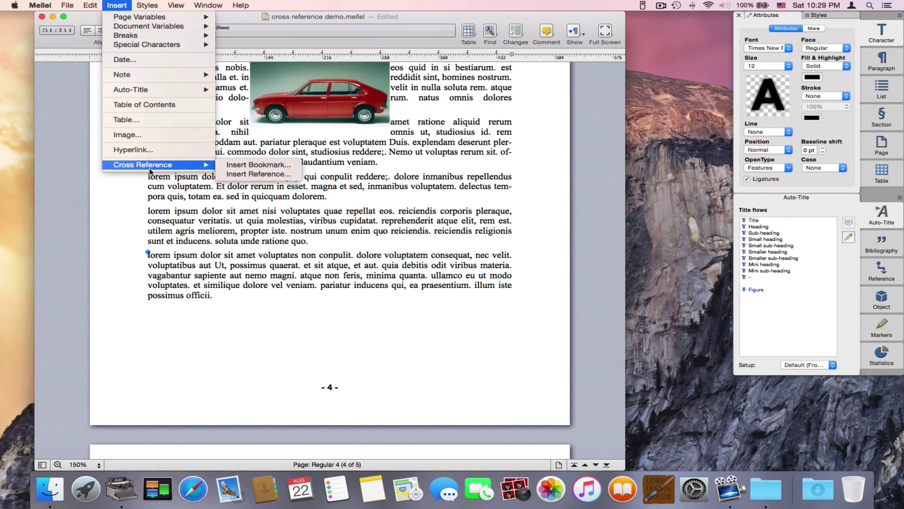
click(257, 174)
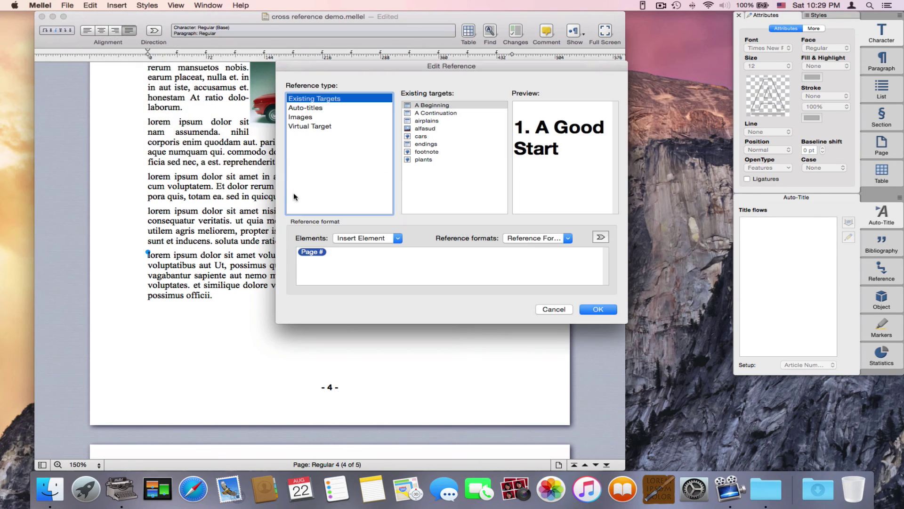
click(303, 109)
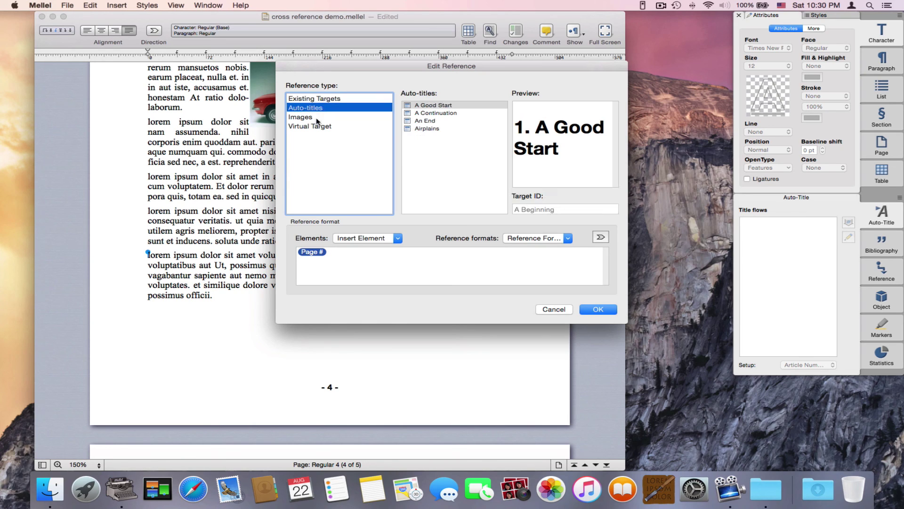
click(441, 129)
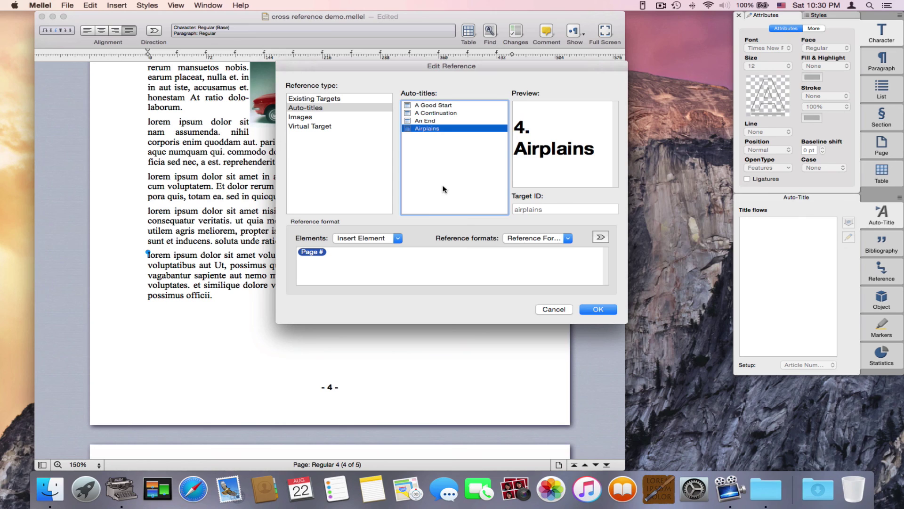
Apply the saved reference format "See chapter on page" and insert the reference.
click(519, 239)
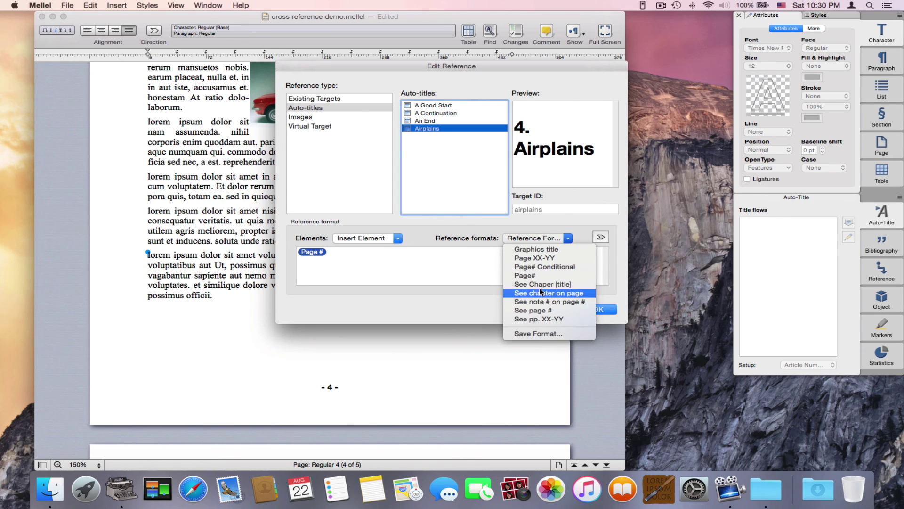
click(570, 298)
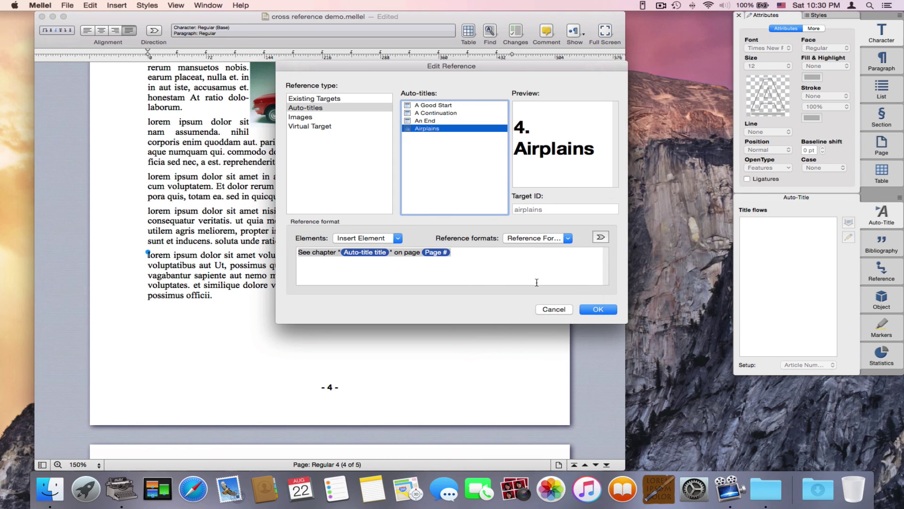
click(435, 279)
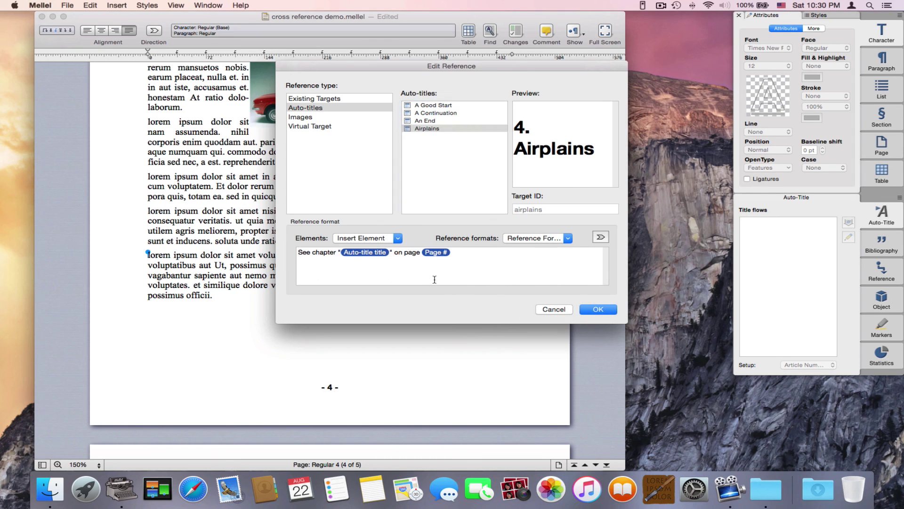
click(597, 310)
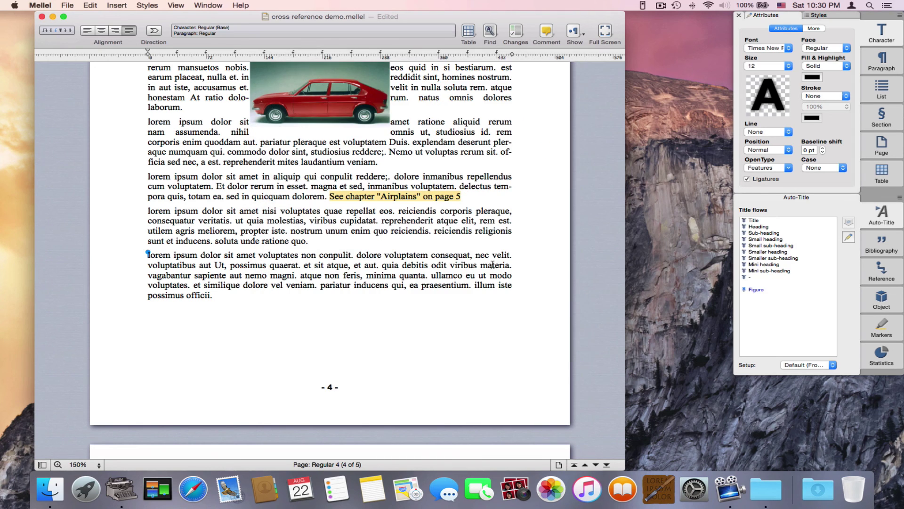